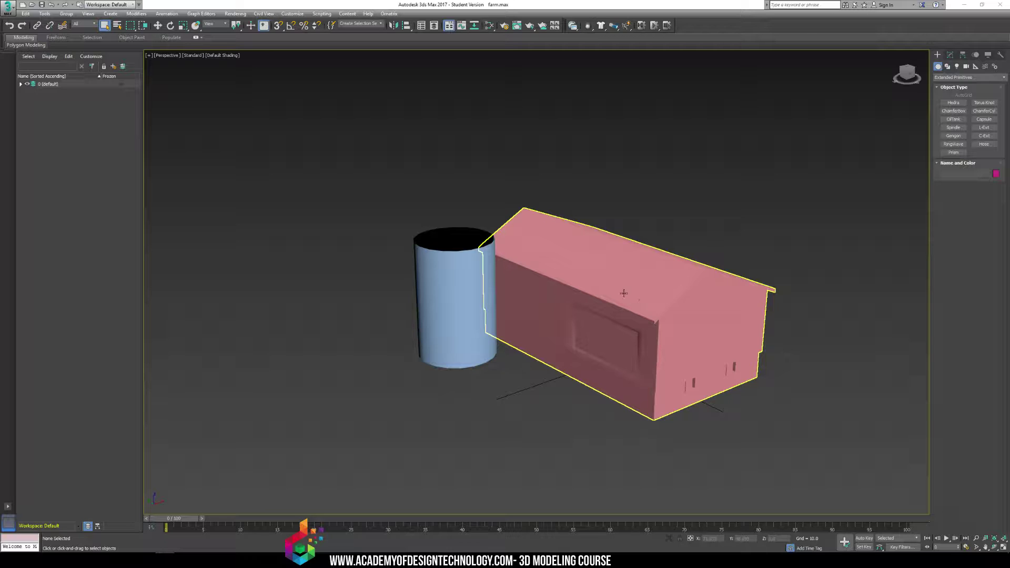
# Select the blue cylinder's open top border and work on it as an edge selection.
pyautogui.keyDown('alt'); pyautogui.moveTo(642, 316); pyautogui.dragTo(652, 342, button='middle'); pyautogui.keyUp('alt')
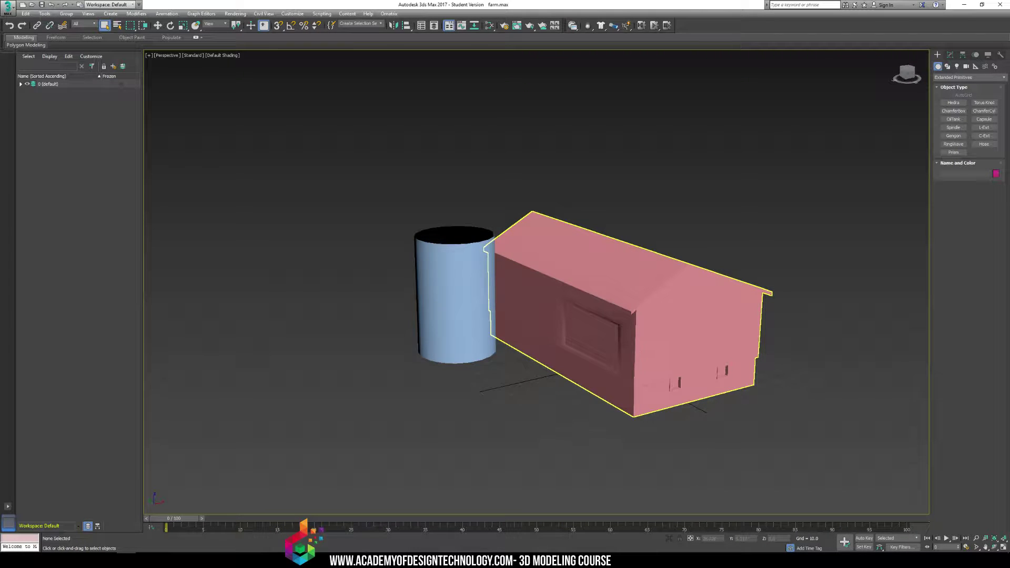
pyautogui.keyDown('alt'); pyautogui.moveTo(560, 349); pyautogui.dragTo(582, 270, button='middle'); pyautogui.keyUp('alt')
pyautogui.scroll(3, 582, 270)
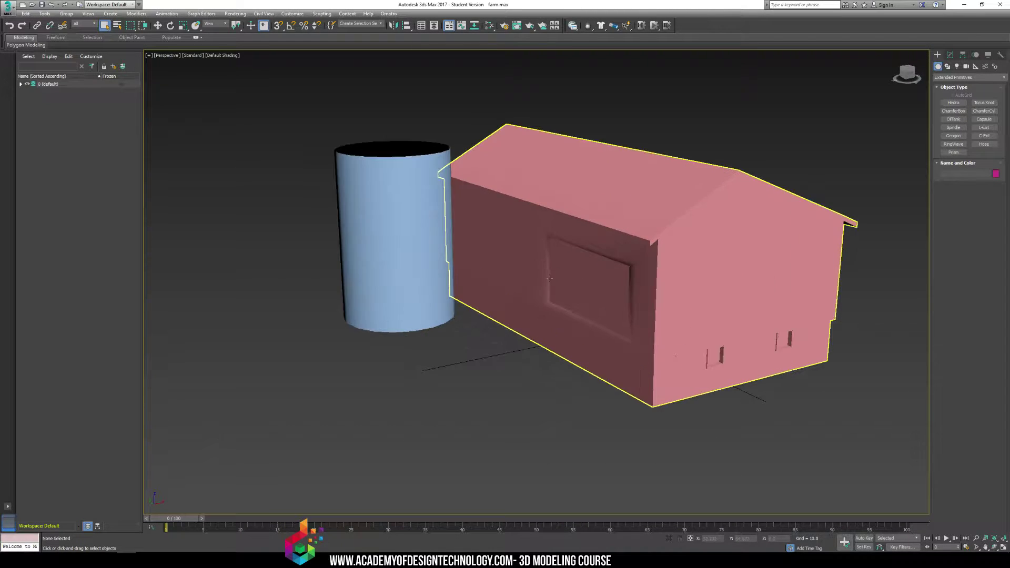
pyautogui.moveTo(450, 211); pyautogui.dragTo(453, 260, button='middle')
pyautogui.click(453, 260)
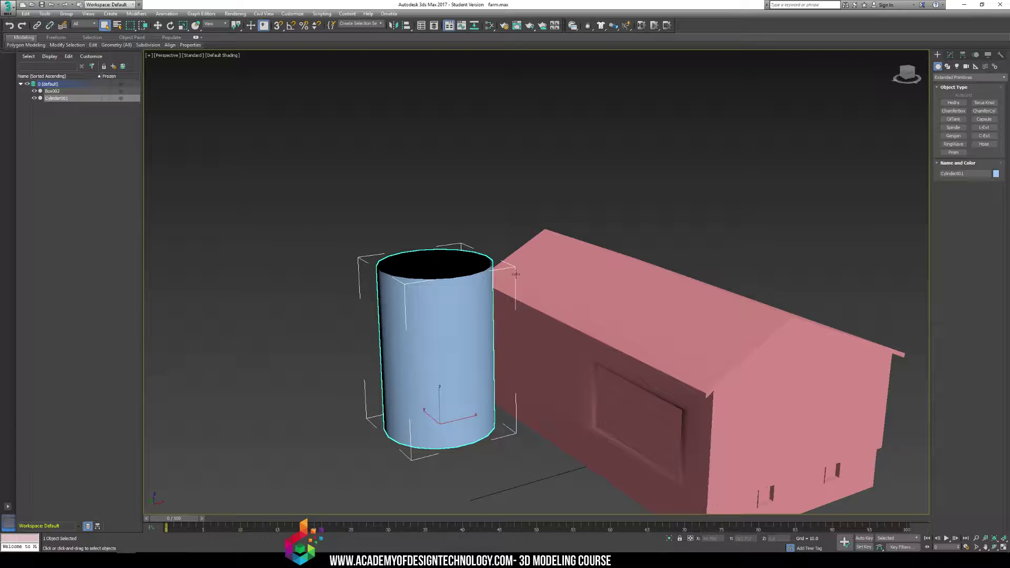
pyautogui.click(950, 55)
pyautogui.click(953, 108)
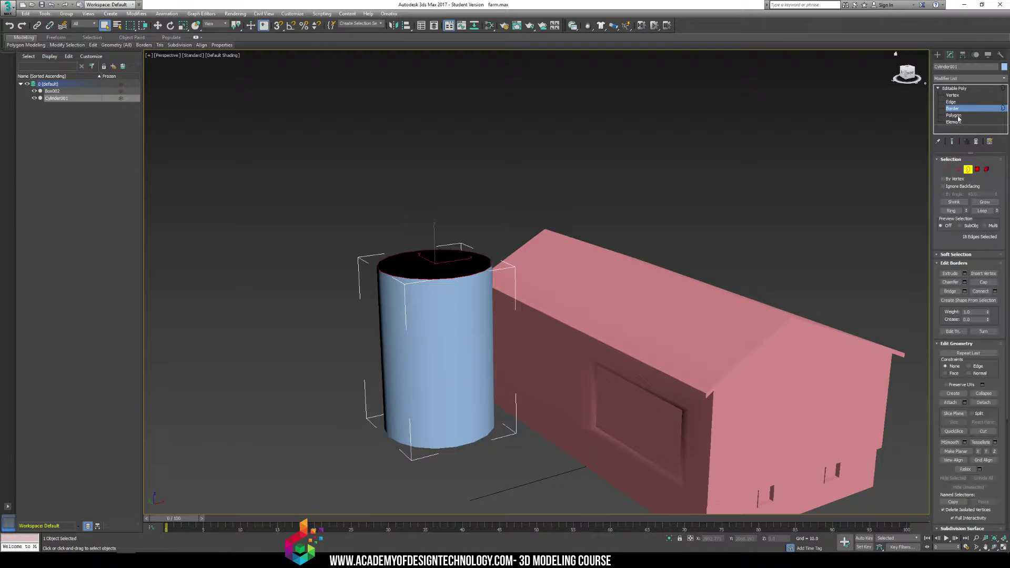
pyautogui.click(951, 101)
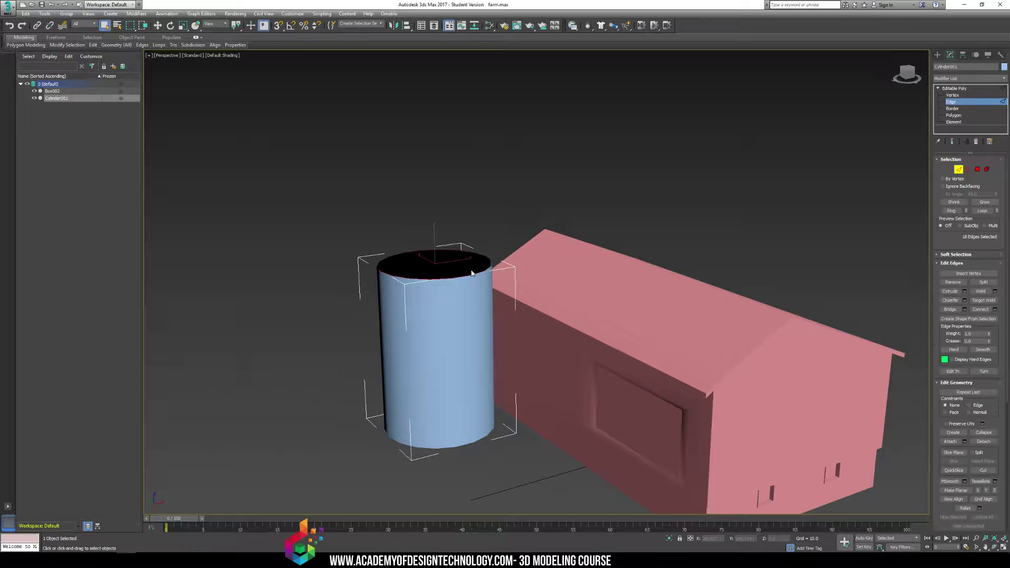
# Extend the cylinder's top edges inward and upward in rings to form a closed, faceted silo roof, and leave edge editing.
pyautogui.press('r')
pyautogui.moveTo(430, 263); pyautogui.dragTo(430, 276)
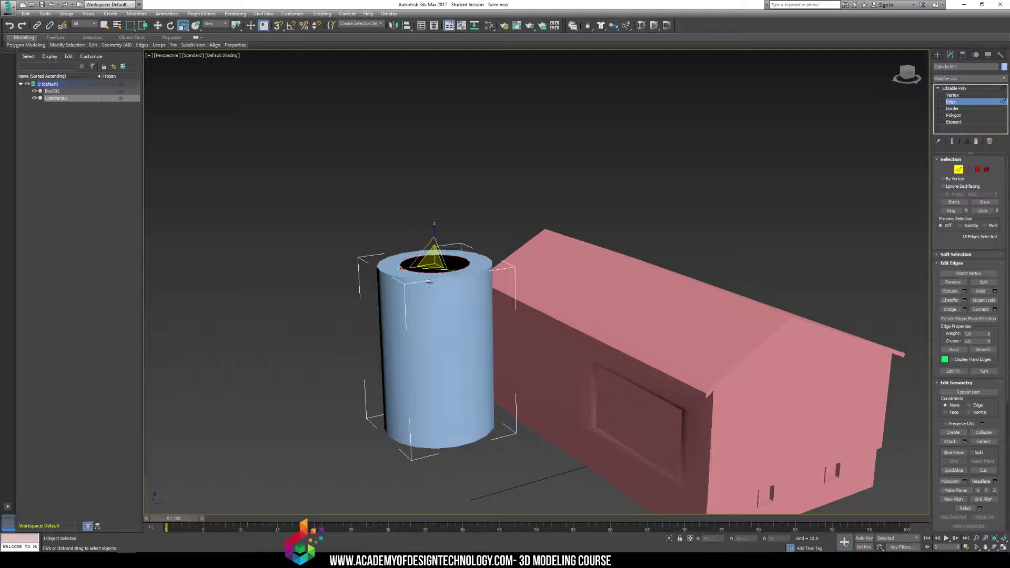
pyautogui.press('w')
pyautogui.moveTo(435, 239)
pyautogui.mouseDown()
pyautogui.moveTo(436, 221)
pyautogui.moveTo(434, 255)
pyautogui.mouseUp()
pyautogui.press('r')
pyautogui.press('w')
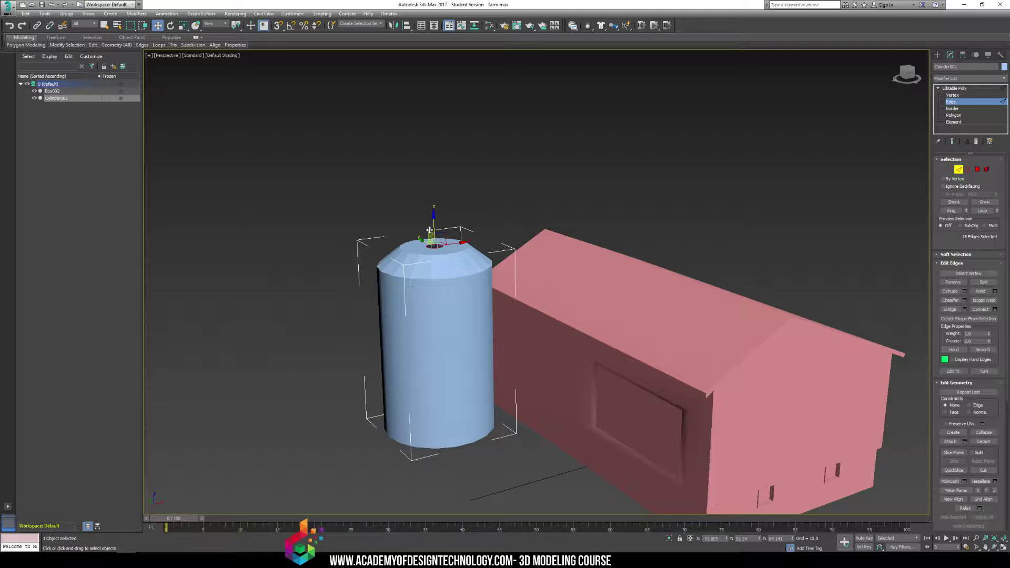
pyautogui.moveTo(434, 221); pyautogui.dragTo(434, 216)
pyautogui.press('r')
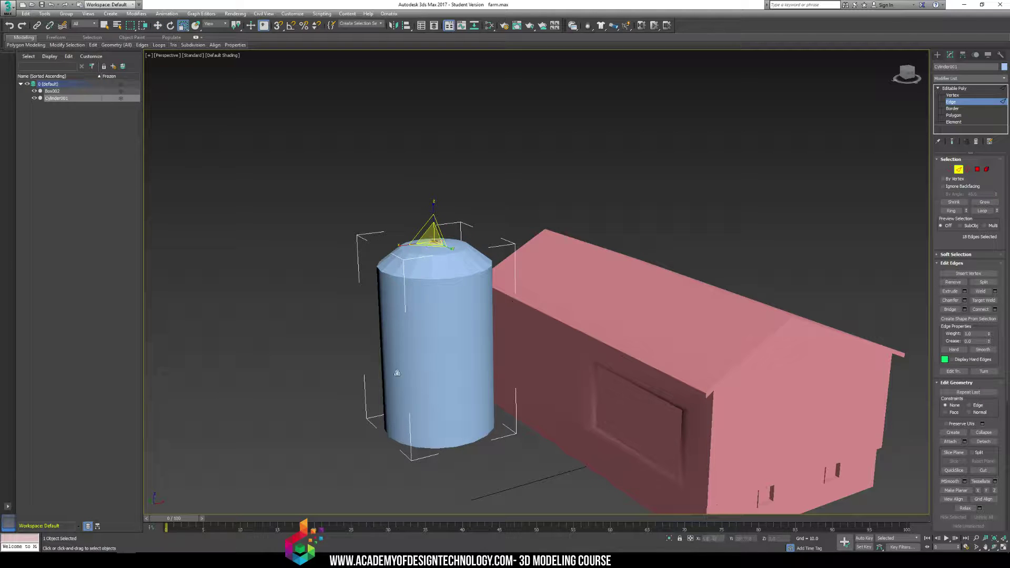
pyautogui.hotkey('ctrl', 'd')
pyautogui.keyDown('alt'); pyautogui.moveTo(391, 256); pyautogui.dragTo(739, 162, button='middle'); pyautogui.keyUp('alt')
pyautogui.click(937, 54)
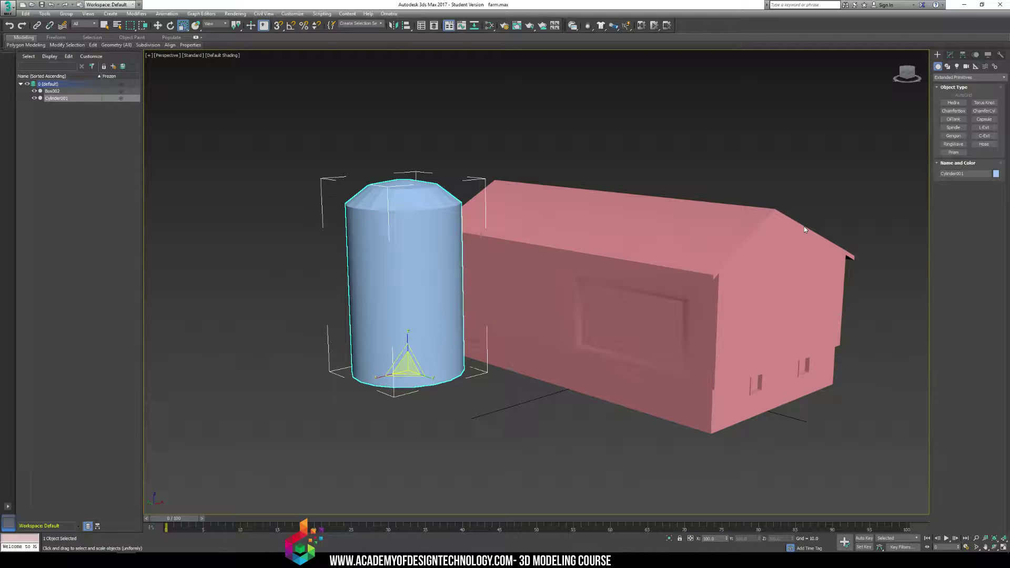
# Open Notepad and write the heading "BARN ASSIGNMENT :" with the line "ALIEN SHIP" below a blank line.
pyautogui.press('super')
pyautogui.write('notepad')
pyautogui.press('Return')
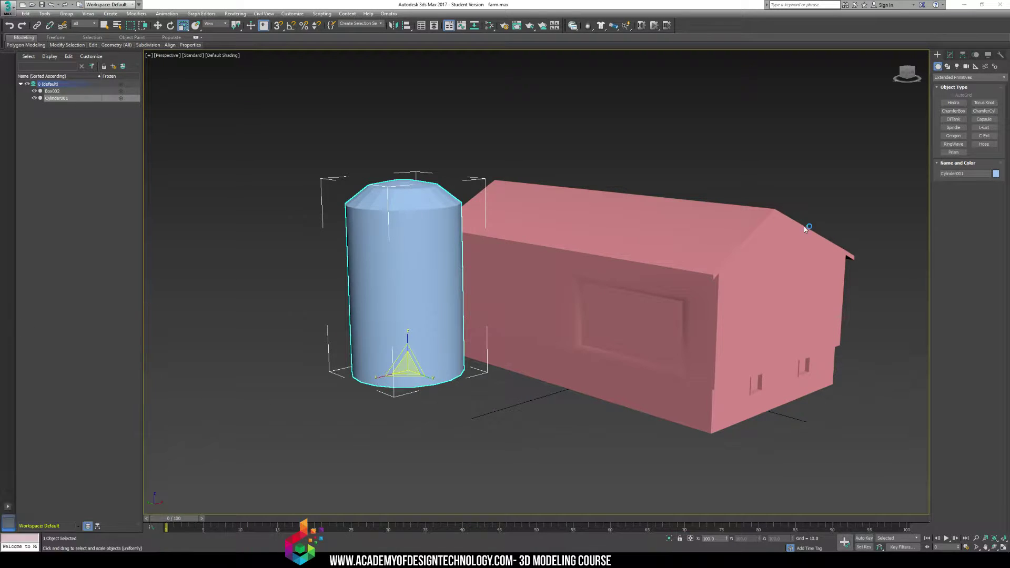
pyautogui.write('BAR')
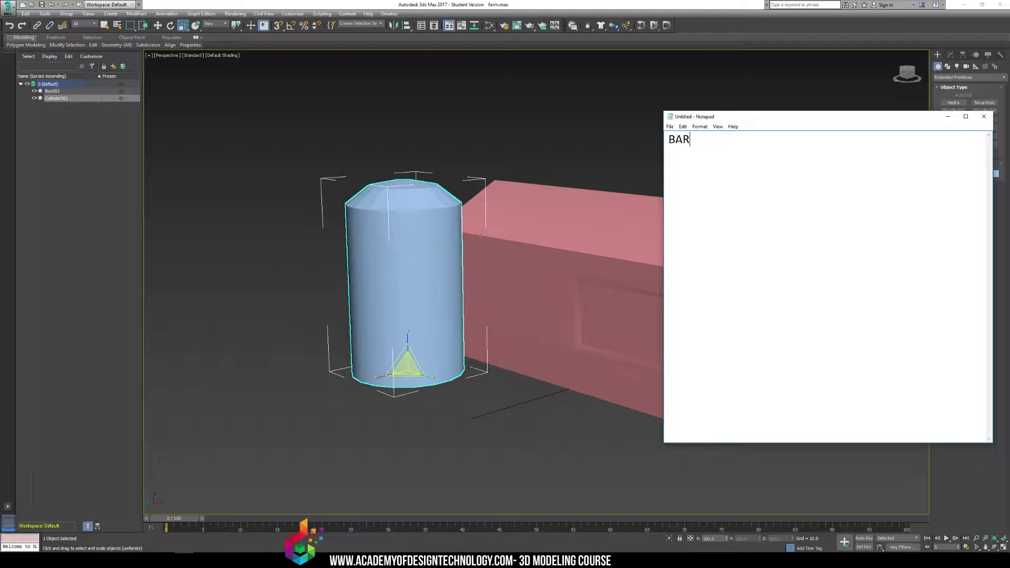
pyautogui.write('N ASSIGNMENT :')
pyautogui.press('Return')
pyautogui.write('ALIEN SHIP')
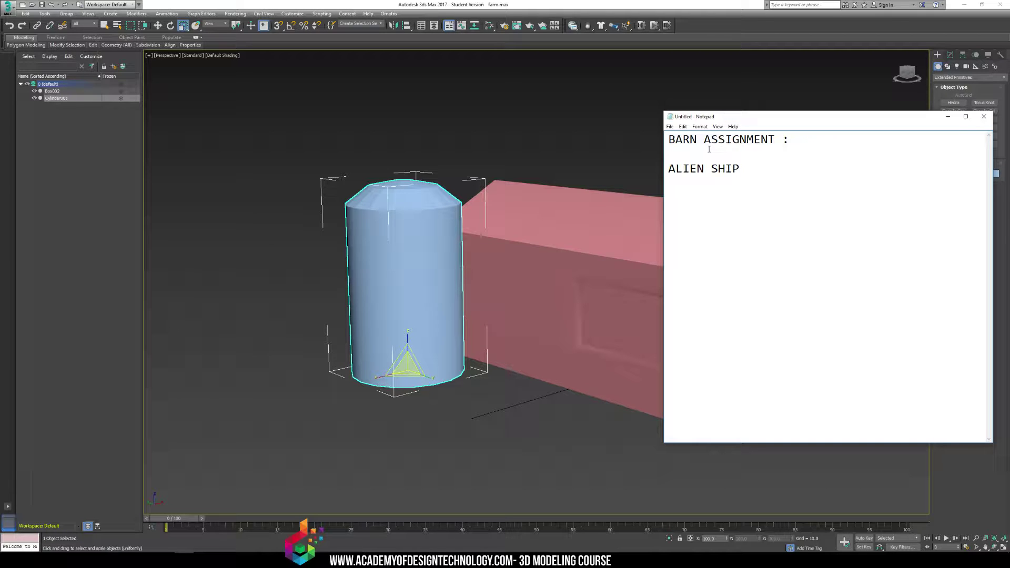
# List "BASIC BARN ( LOW POLY )", "SILO" and "3 SMALL OBJECTS" on separate lines under "ALIEN SHIP".
pyautogui.press('Return')
pyautogui.write('BASIC BARN ( LOW POLY ) ')
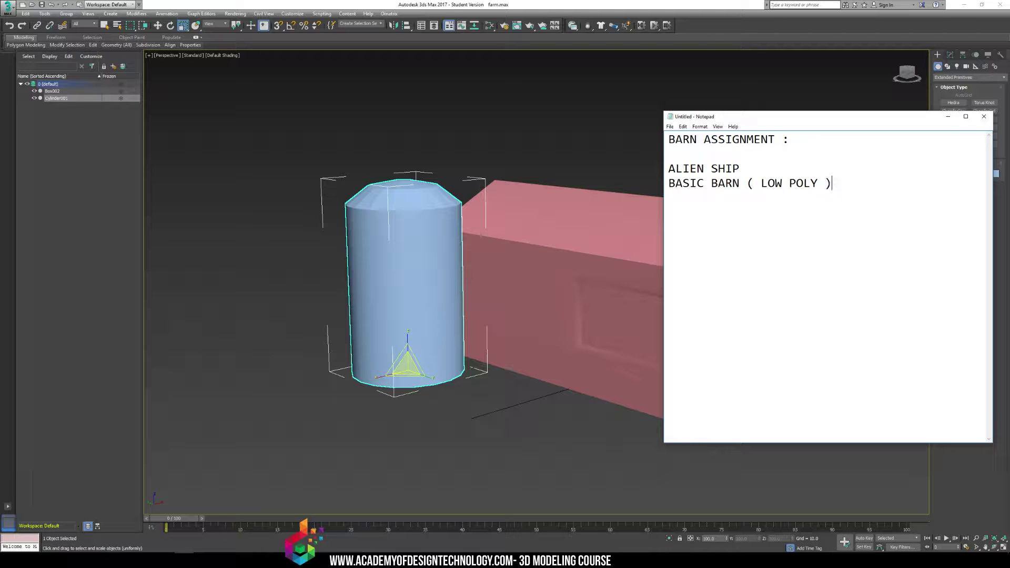
pyautogui.write('SILO')
pyautogui.write('3 ')
pyautogui.write('SMALL OBJECTS')
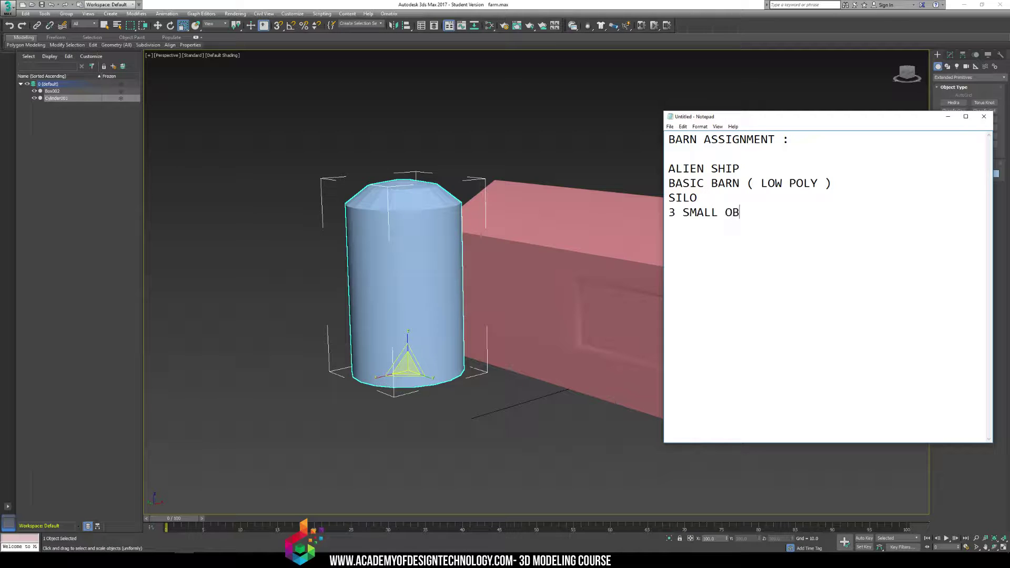
# Write the examples "( Shovel, Pitchfork, Haybale, Shotgun )" below the small objects line, separated by a blank line.
pyautogui.press('Return')
pyautogui.press('Return')
pyautogui.write('( Shovel, Pit')
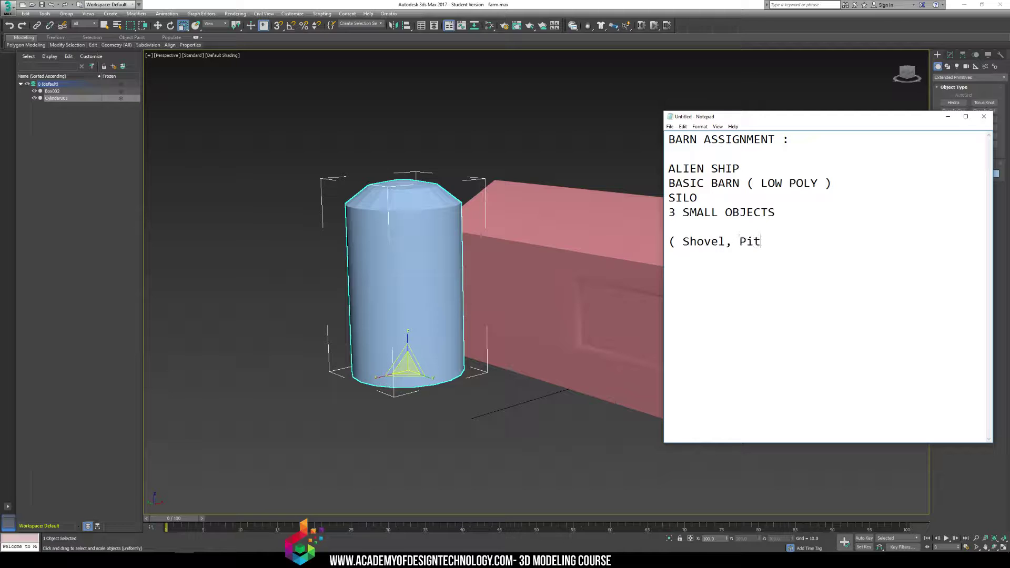
pyautogui.write('chfork, Hayba')
pyautogui.write('le')
pyautogui.press('BackSpace')
pyautogui.press('BackSpace')
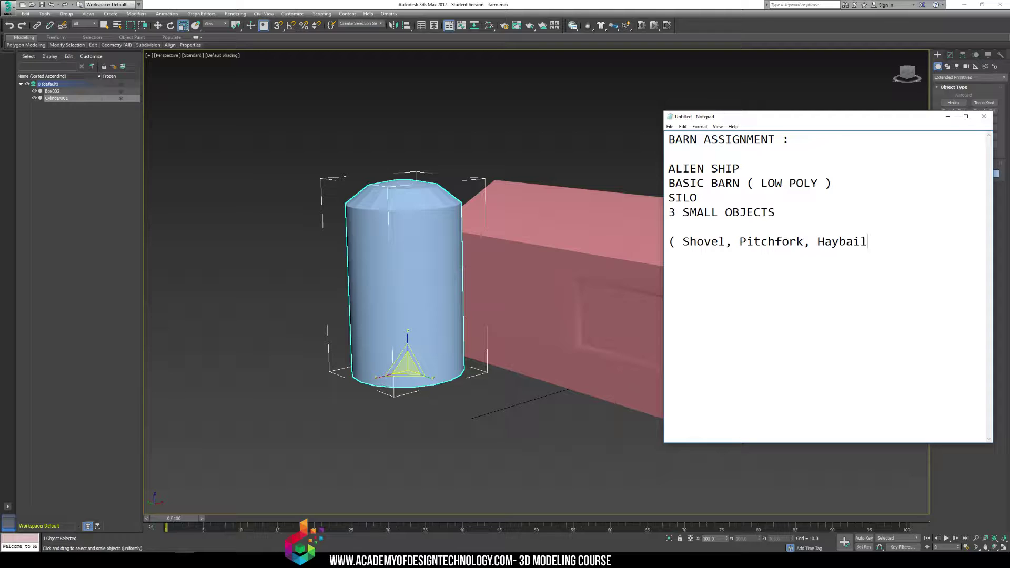
pyautogui.write('le!')
pyautogui.press('BackSpace')
pyautogui.write(', ')
pyautogui.write('Shotgun,')
pyautogui.press('BackSpace')
pyautogui.write(')')
# Add the heading "EXTRA MILE :" and the entry "Tractor / Mechanical Device" at the end of the notes.
pyautogui.press('Return')
pyautogui.press('Return')
pyautogui.write('Ex')
pyautogui.press('BackSpace')
pyautogui.write('XTRA M')
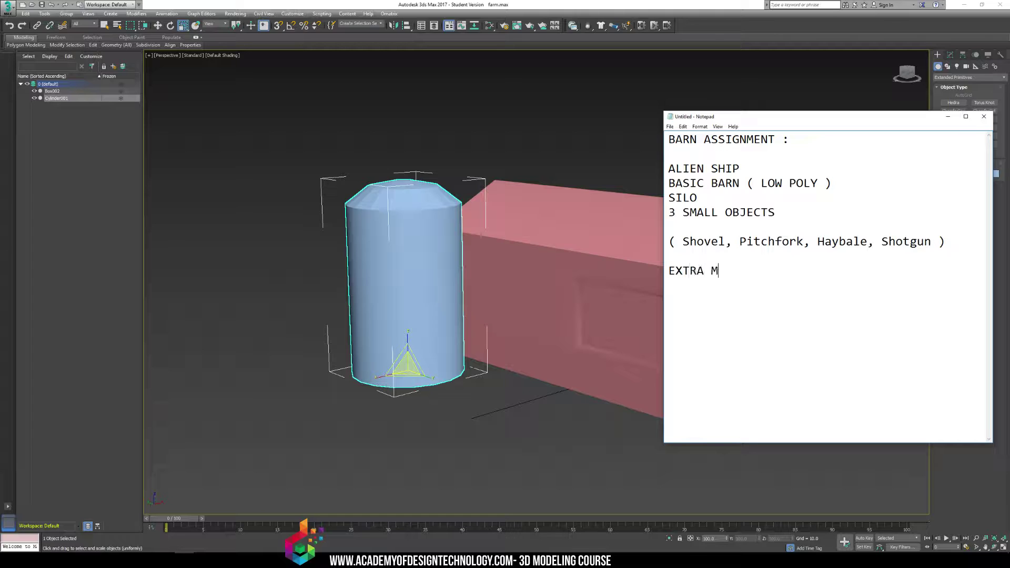
pyautogui.write('ILE :')
pyautogui.write('Tractor ')
pyautogui.write('/ Mech')
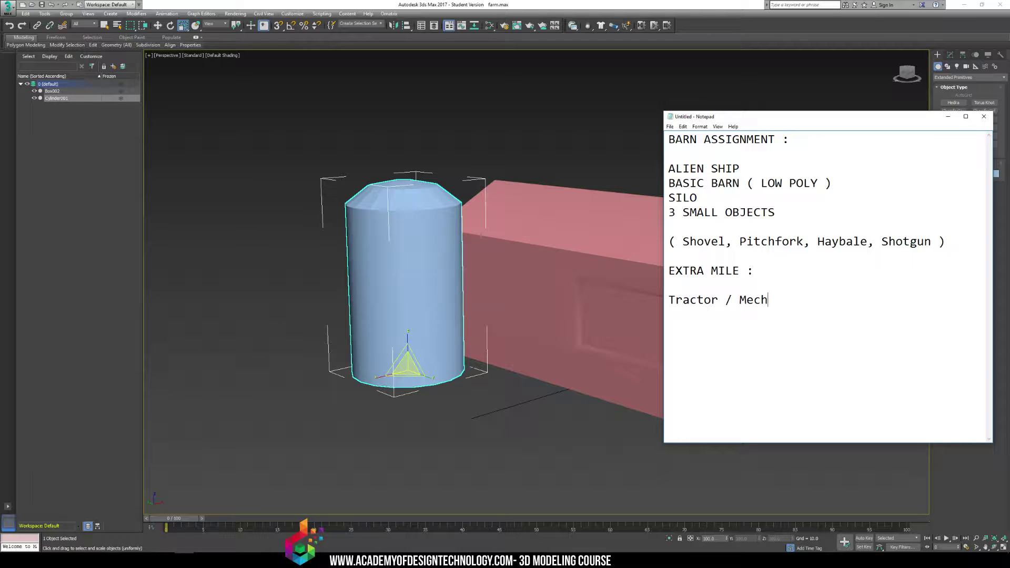
pyautogui.write('anical Devices')
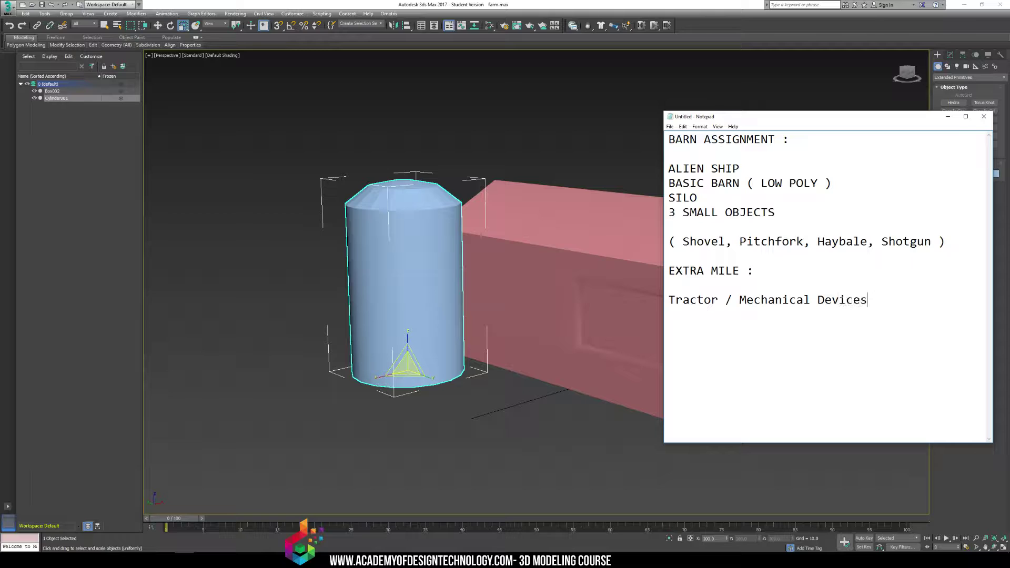
pyautogui.press('BackSpace')
# Insert a blank line above "3 SMALL OBJECTS" and remove the blank lines beneath that line and beneath "EXTRA MILE :".
pyautogui.press('Up')
pyautogui.press('Up')
pyautogui.press('Up')
pyautogui.press('Up')
pyautogui.press('Up')
pyautogui.press('Up')
pyautogui.press('Return')
pyautogui.press('Down')
pyautogui.press('Delete')
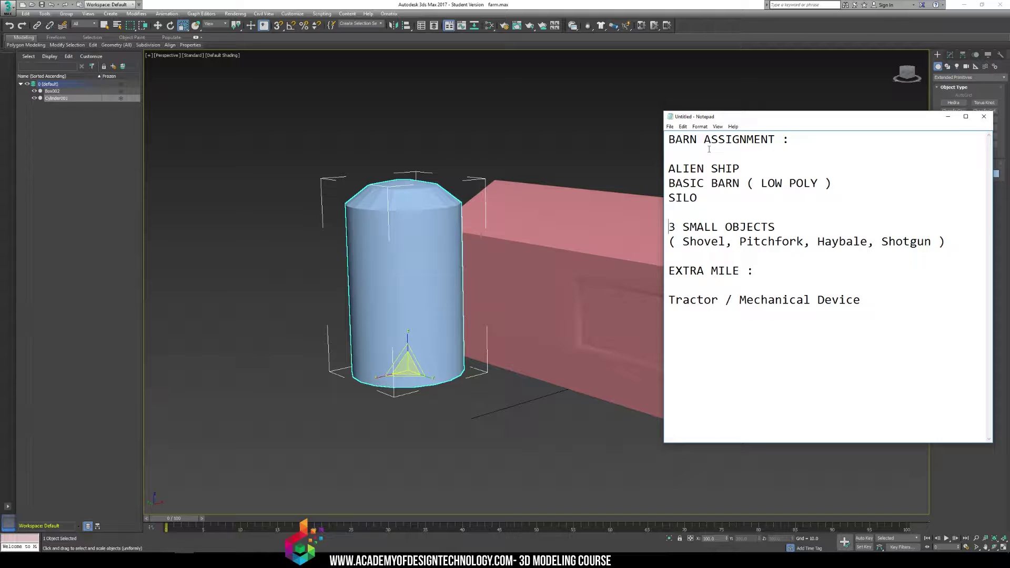
pyautogui.press('Delete')
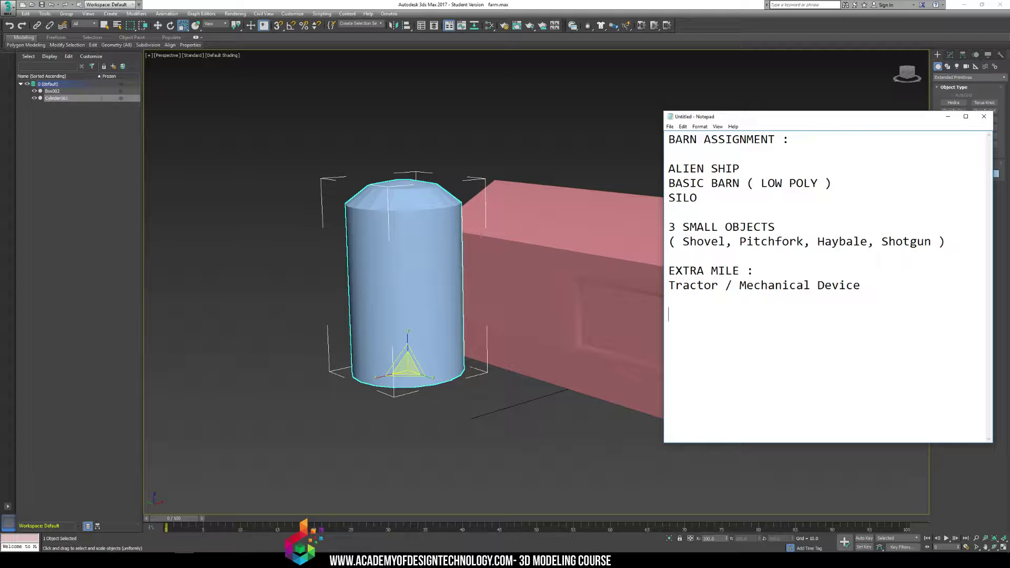
# Add the line "Subject : Alien is using a tractor beam or hook to pick up an object" at the end.
pyautogui.press('Return')
pyautogui.write('Subject : Alien is usin')
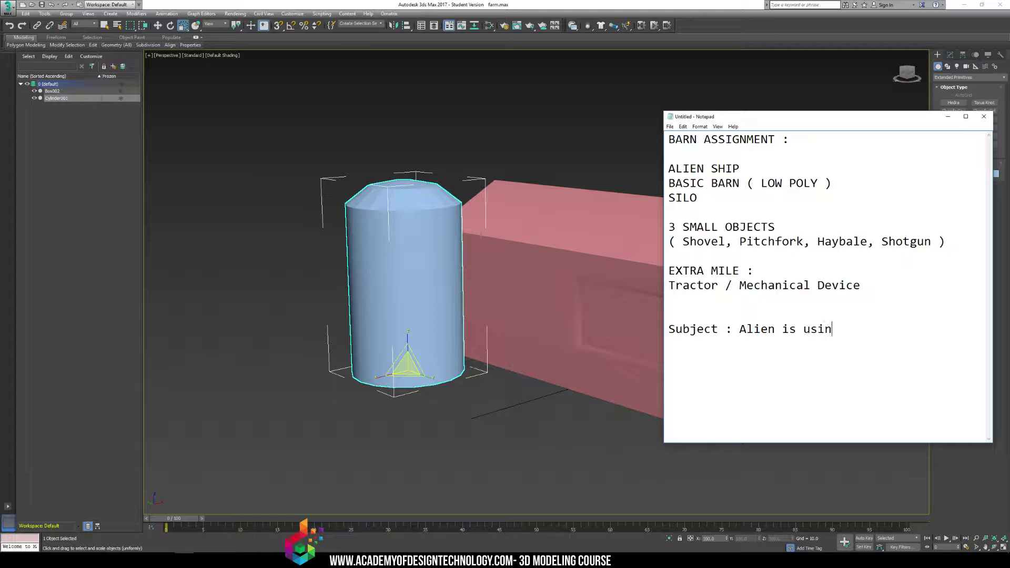
pyautogui.write('g a tractor beam or hook to pick u')
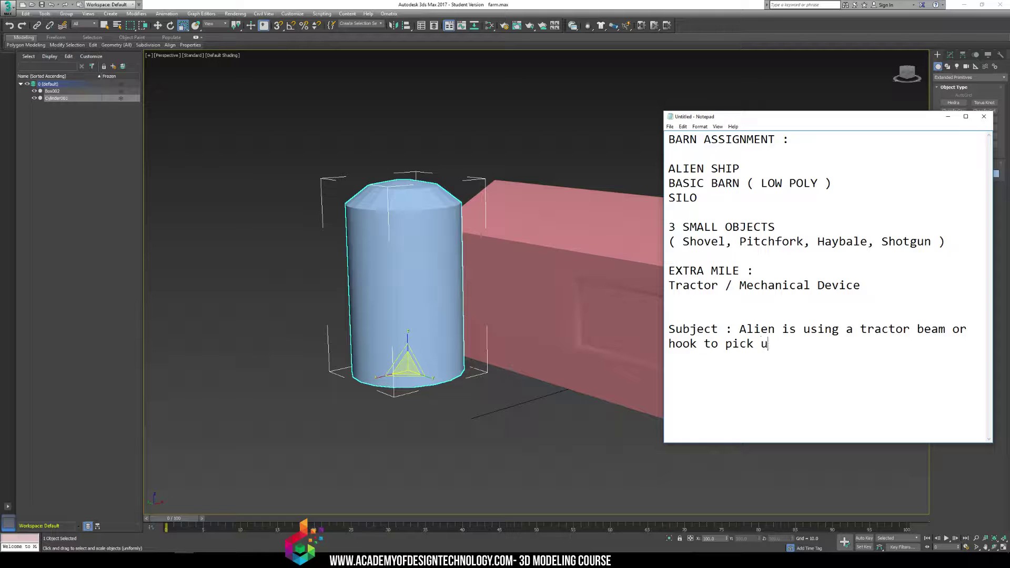
pyautogui.write('p an object')
# Insert the heading "1 MAIN OBJECT :" with the entry "Alien pick up" above the "EXTRA MILE :" section.
pyautogui.press('Return')
pyautogui.press('Return')
pyautogui.press('Up')
pyautogui.write('1 MAIN')
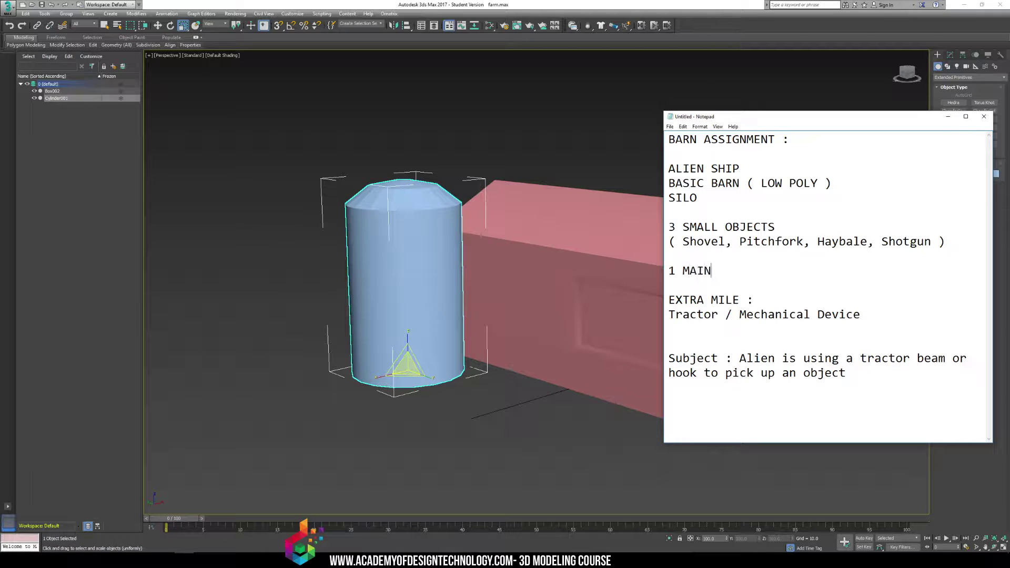
pyautogui.write(' OBJECT :')
pyautogui.press('Return')
pyautogui.write('Alien')
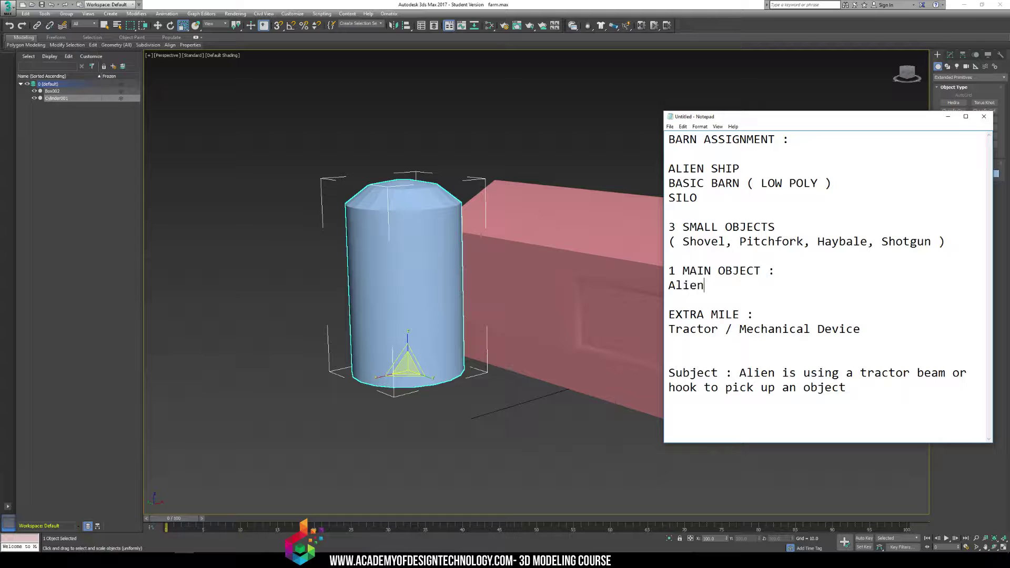
pyautogui.write(' pick up')
# Add the heading "3 MAIN OBJECTS :" above "ALIEN SHIP" and replace "MAIN" with "PICKUP" in the "1 MAIN OBJECT :" heading.
pyautogui.press('Return')
pyautogui.write('3 ')
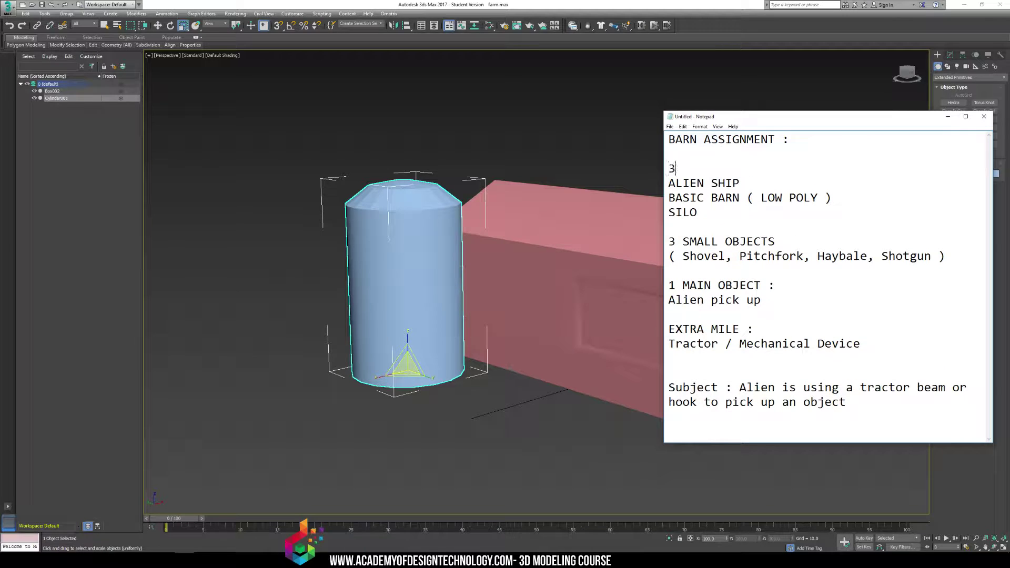
pyautogui.write('MAIN OBJECTS :')
pyautogui.moveTo(713, 287); pyautogui.dragTo(683, 288)
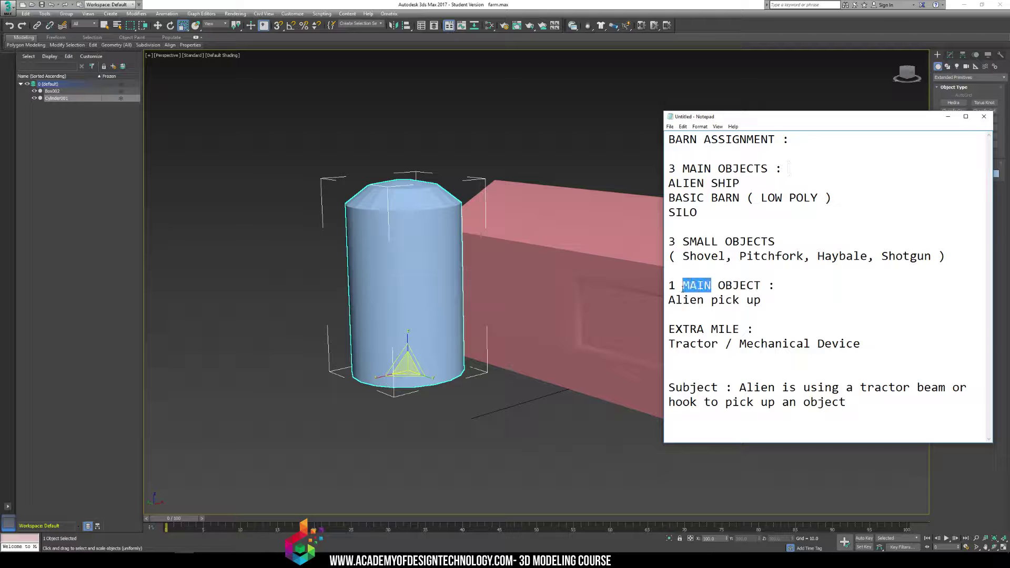
pyautogui.write('PICKUP')
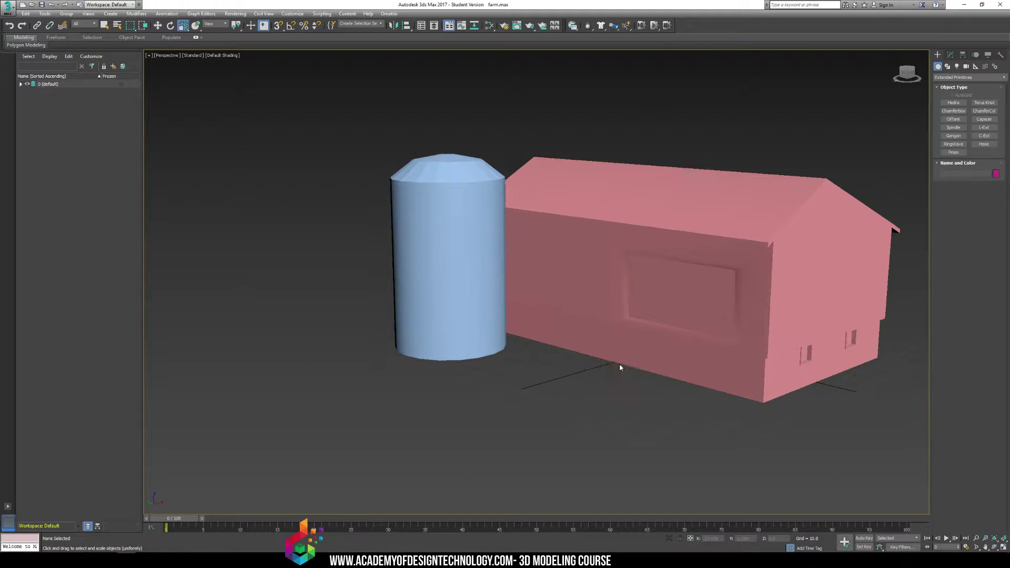
# Create a large capsule about 77 units high in front of the silo and convert it to an editable poly.
pyautogui.click(979, 121)
pyautogui.moveTo(506, 401); pyautogui.dragTo(581, 443)
pyautogui.moveTo(505, 309); pyautogui.dragTo(523, 330, button='middle')
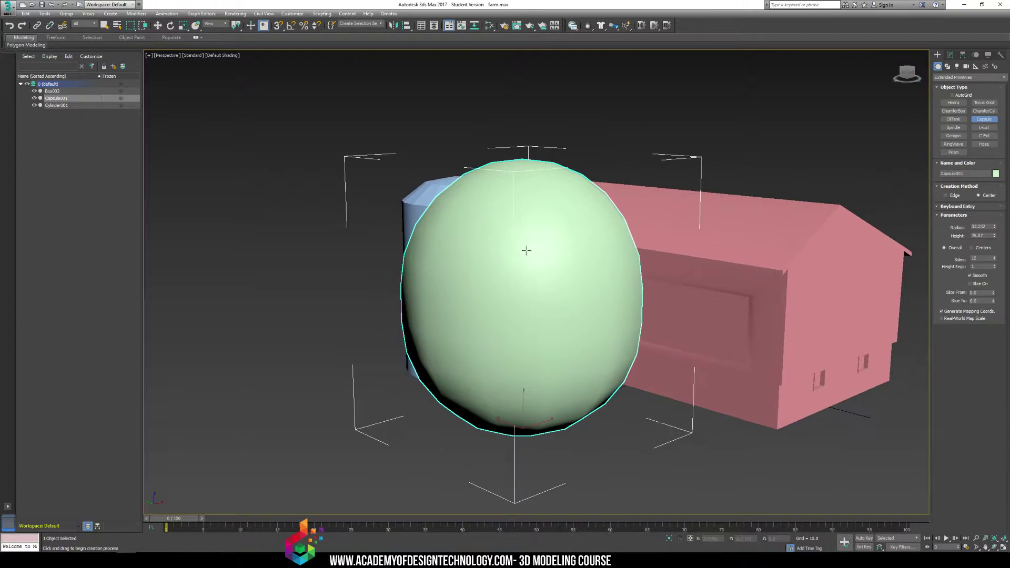
pyautogui.press('r')
pyautogui.press('F3')
pyautogui.press('F3')
pyautogui.rightClick(530, 228)
pyautogui.moveTo(578, 309)
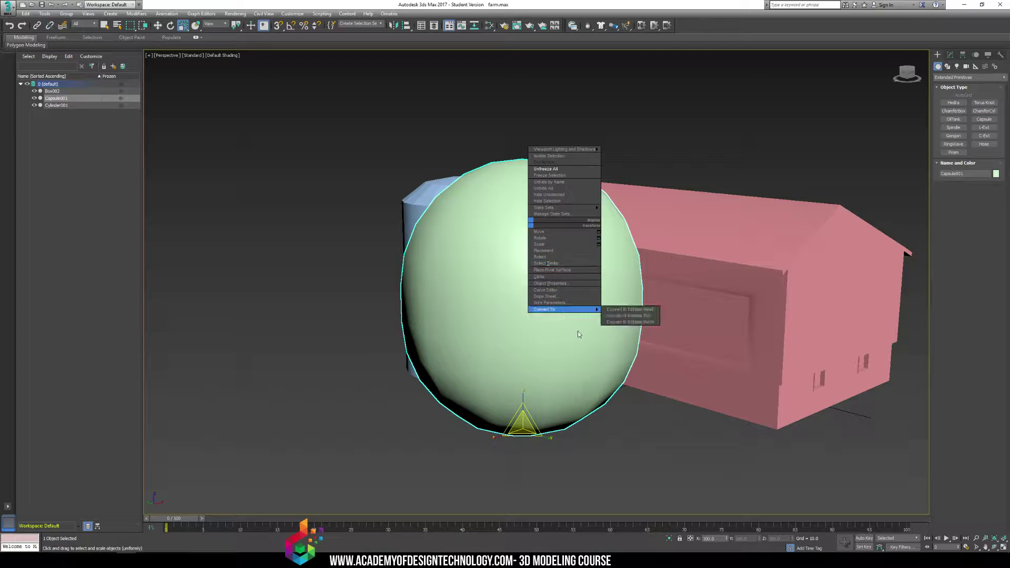
pyautogui.click(639, 317)
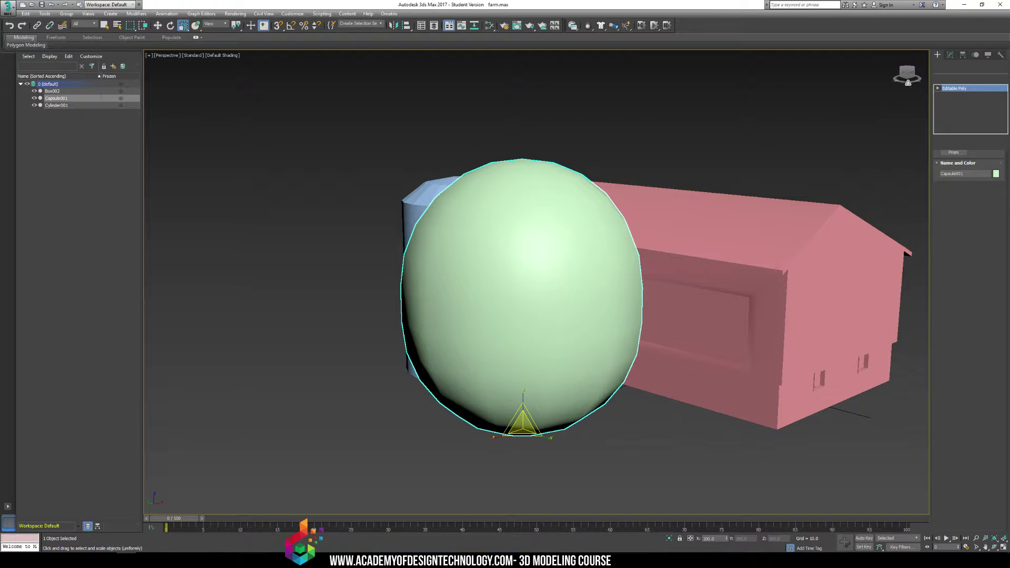
# Show edged faces and select all polygons in the capsule's upper half.
pyautogui.click(937, 88)
pyautogui.click(953, 115)
pyautogui.keyDown('alt'); pyautogui.moveTo(589, 213); pyautogui.dragTo(599, 209, button='middle'); pyautogui.keyUp('alt')
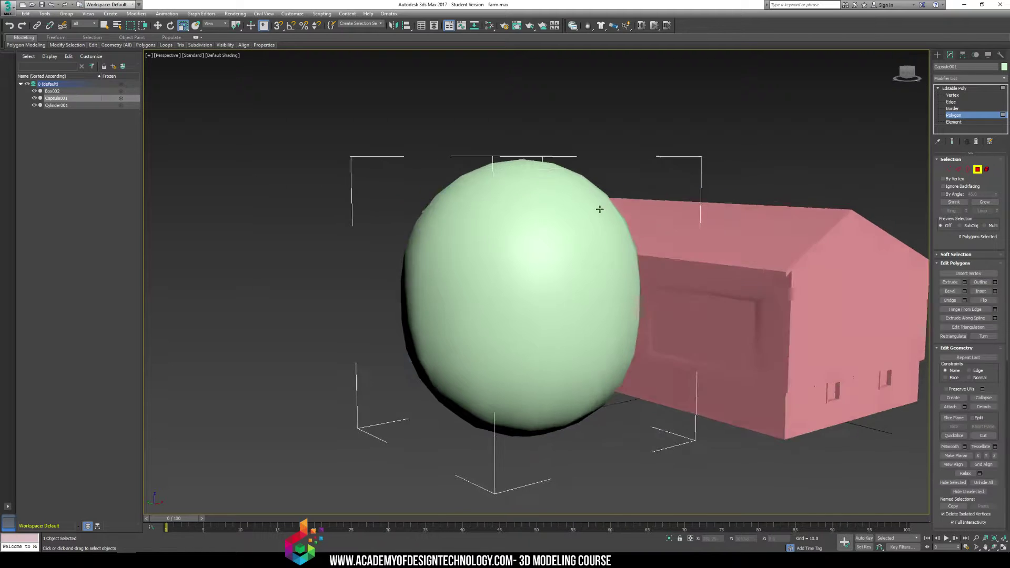
pyautogui.press('F4')
pyautogui.moveTo(662, 244); pyautogui.dragTo(712, 333)
pyautogui.keyDown('alt'); pyautogui.moveTo(712, 333); pyautogui.dragTo(684, 333, button='middle'); pyautogui.keyUp('alt')
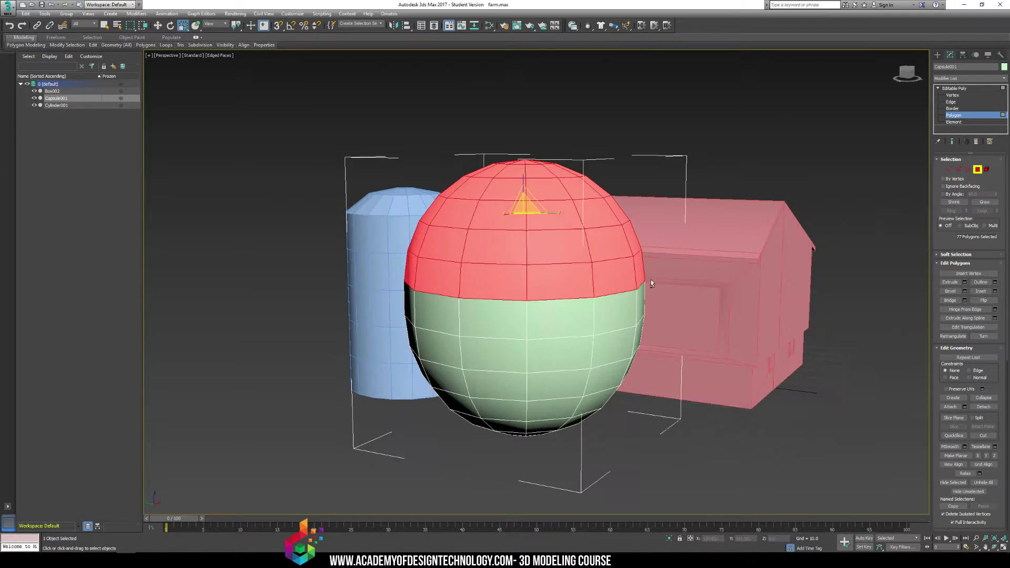
# Extrude the capsule's selected upper polygons and scale them inward into a smaller dome with a stepped rim.
pyautogui.click(949, 281)
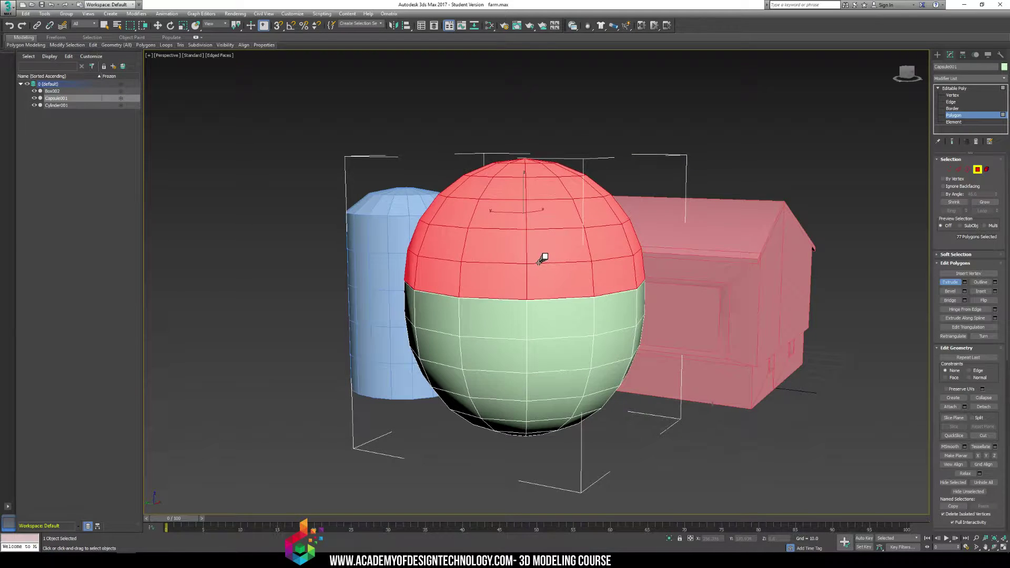
pyautogui.press('r')
pyautogui.moveTo(523, 208)
pyautogui.mouseDown()
pyautogui.moveTo(523, 231)
pyautogui.moveTo(522, 198)
pyautogui.mouseUp()
pyautogui.press('w')
# Flatten the capsule's lower polygons vertically and raise them to form a shallow hull beneath the rim.
pyautogui.click(653, 241)
pyautogui.keyDown('alt'); pyautogui.moveTo(653, 240); pyautogui.dragTo(413, 377, button='middle'); pyautogui.keyUp('alt')
pyautogui.hotkey('ctrl', 'z')
pyautogui.press('r')
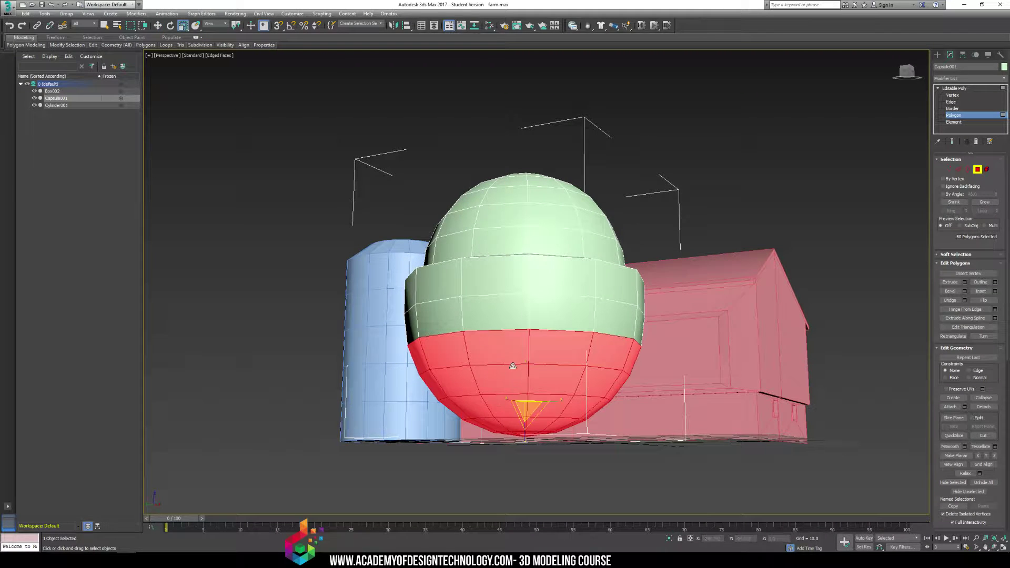
pyautogui.moveTo(526, 438); pyautogui.dragTo(527, 457)
pyautogui.press('w')
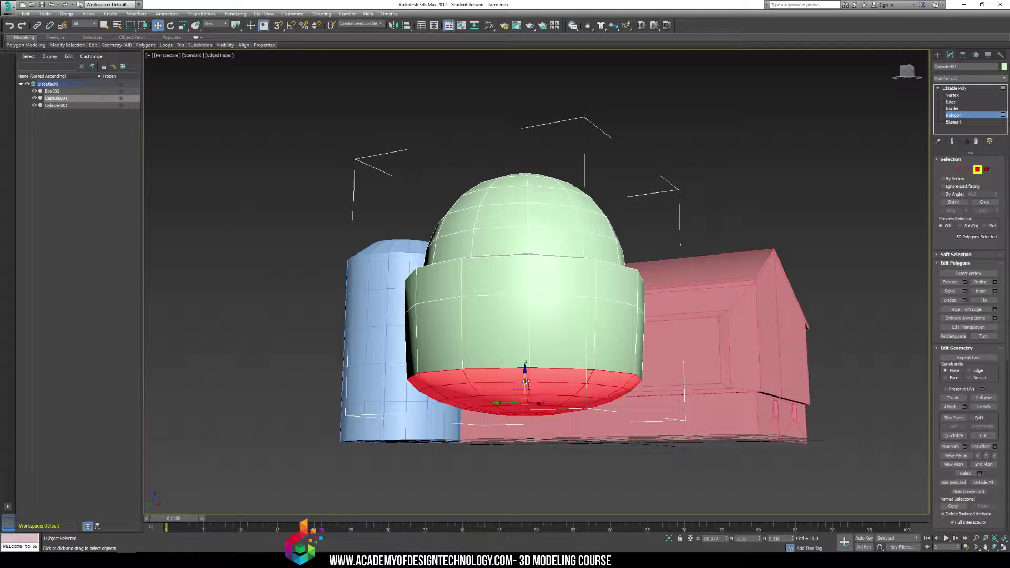
pyautogui.moveTo(526, 372); pyautogui.dragTo(535, 322)
pyautogui.click(604, 294)
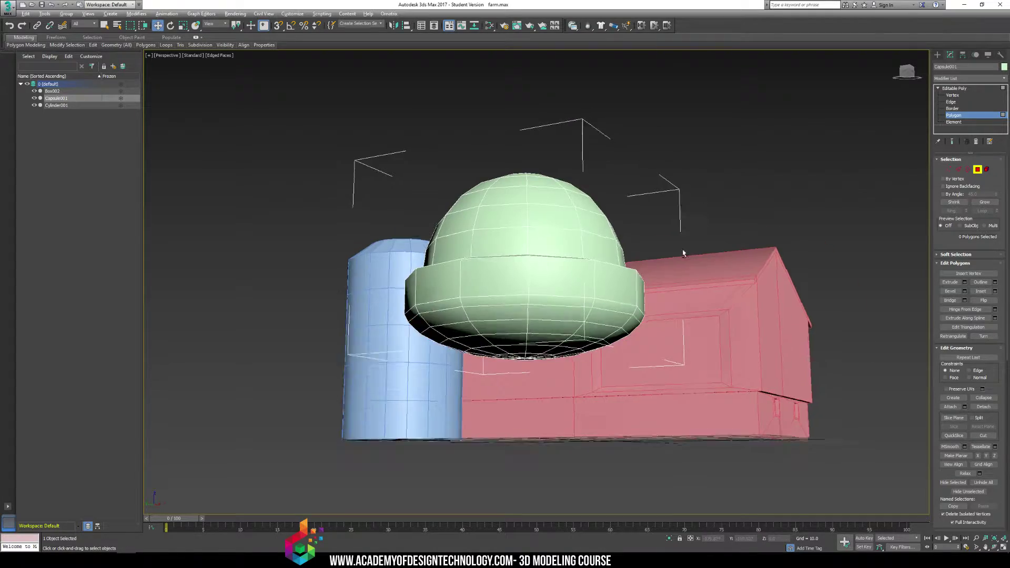
# Leave polygon editing and rotate the whole ship about its vertical axis so the low gap in its rim faces forward.
pyautogui.keyDown('alt'); pyautogui.moveTo(605, 295); pyautogui.dragTo(748, 284, button='middle'); pyautogui.keyUp('alt')
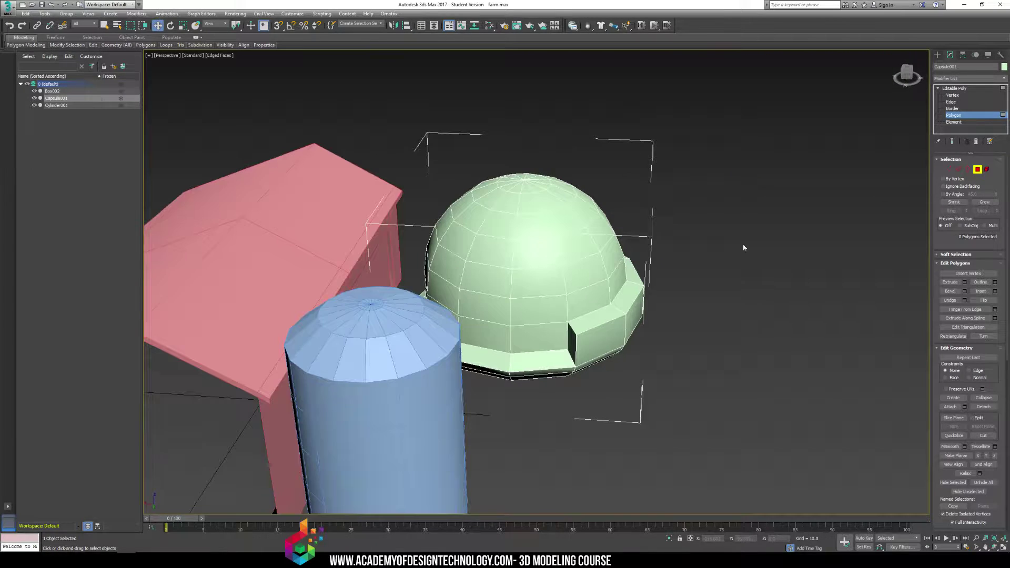
pyautogui.click(936, 54)
pyautogui.keyDown('alt'); pyautogui.moveTo(762, 226); pyautogui.dragTo(494, 317, button='middle'); pyautogui.keyUp('alt')
pyautogui.press('e')
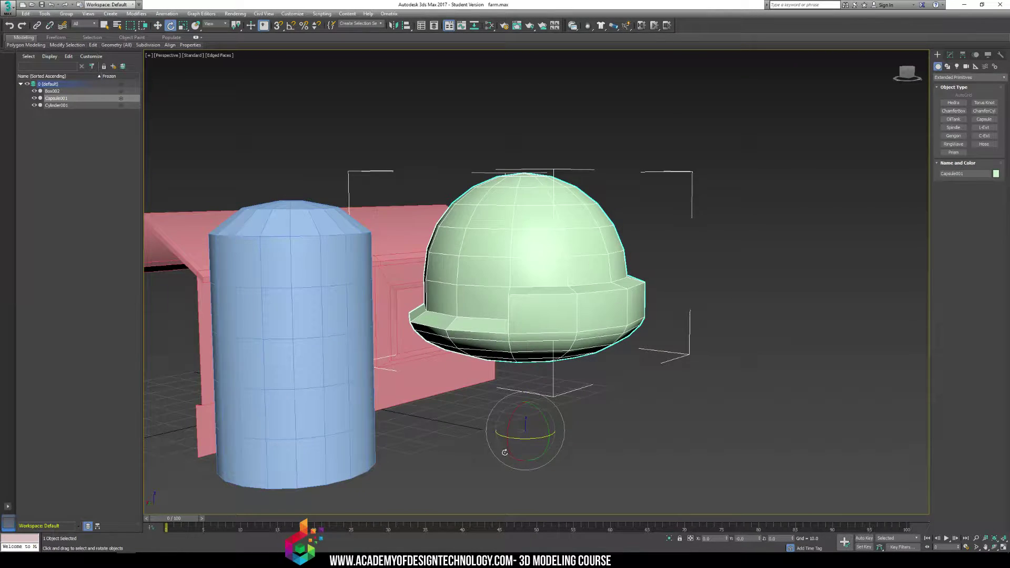
pyautogui.moveTo(531, 441); pyautogui.dragTo(647, 389)
pyautogui.keyDown('alt'); pyautogui.moveTo(647, 390); pyautogui.dragTo(778, 134, button='middle'); pyautogui.keyUp('alt')
# Select all of the ship's polygons and, in the front view, remove the lower hull and rim from the selection.
pyautogui.click(950, 55)
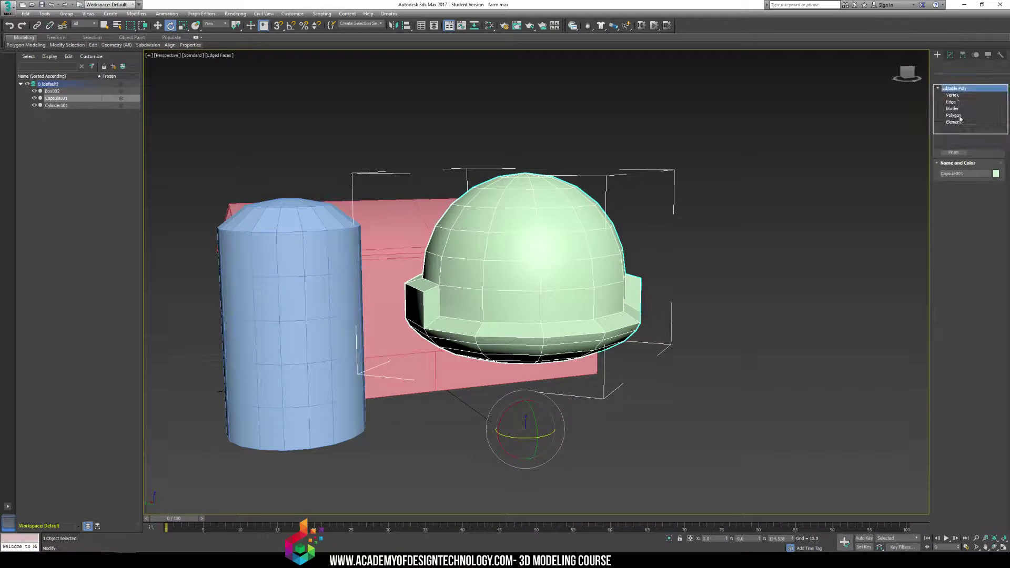
pyautogui.click(953, 122)
pyautogui.click(559, 240)
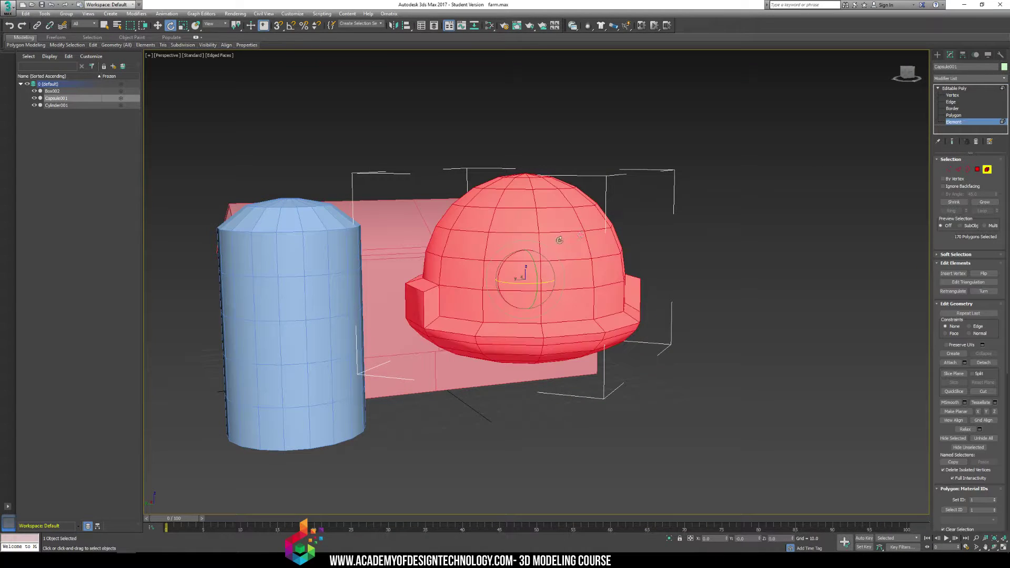
pyautogui.click(953, 115)
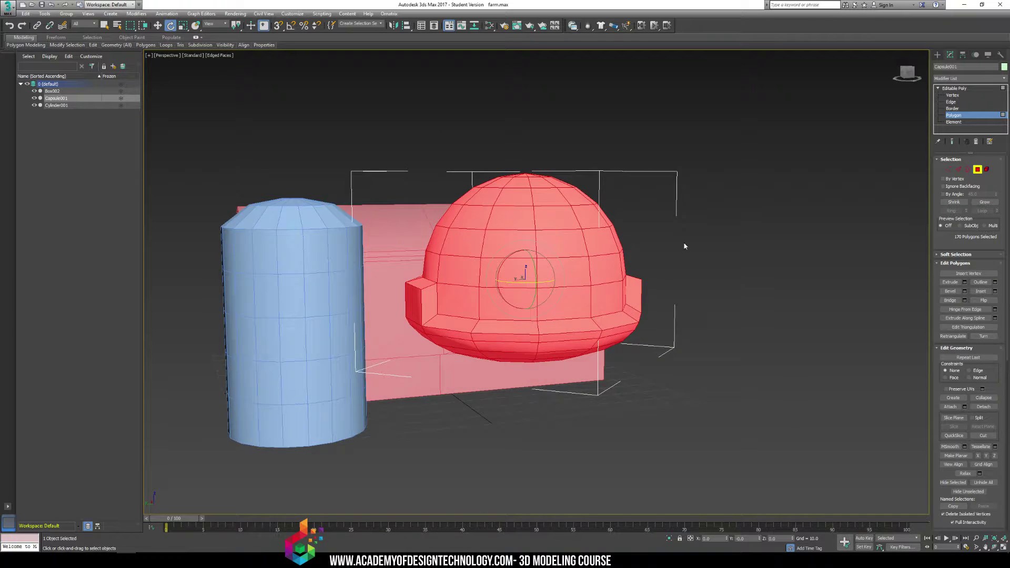
pyautogui.press('f')
pyautogui.press('z')
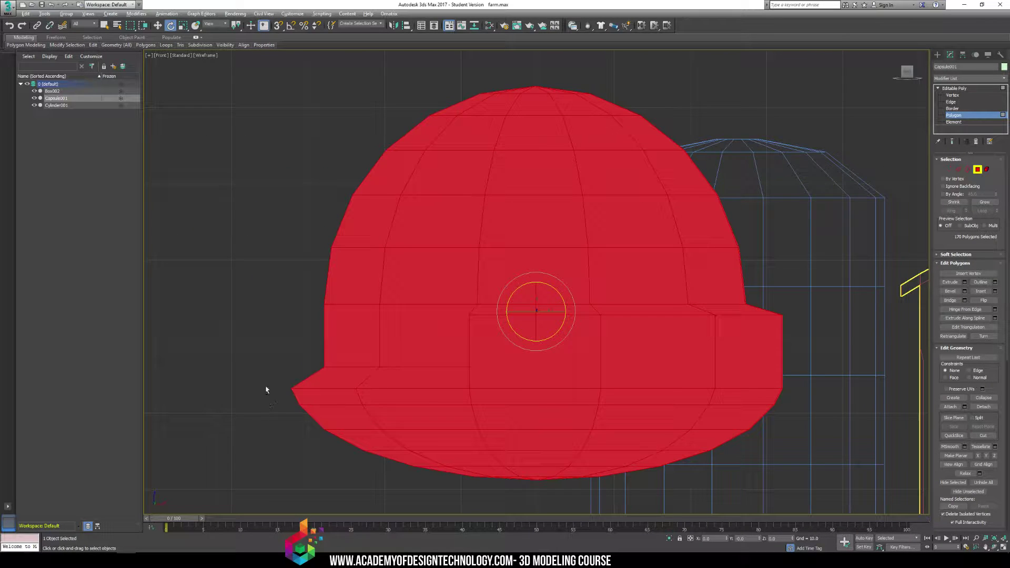
pyautogui.keyDown('alt'); pyautogui.moveTo(266, 389); pyautogui.dragTo(693, 319); pyautogui.keyUp('alt')
pyautogui.scroll(2, 683, 319)
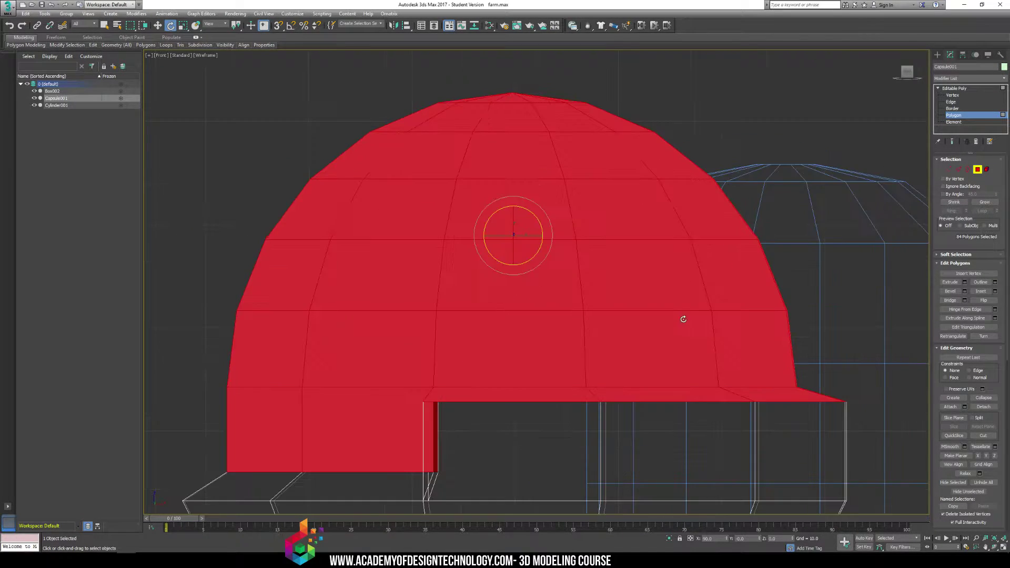
# Deselect the remaining raised rim polygons, keeping only the dome polygons selected.
pyautogui.press('p')
pyautogui.keyDown('alt'); pyautogui.moveTo(682, 319); pyautogui.dragTo(563, 265, button='middle'); pyautogui.keyUp('alt')
pyautogui.keyDown('alt'); pyautogui.click(474, 337); pyautogui.keyUp('alt')
pyautogui.keyDown('alt'); pyautogui.click(565, 342); pyautogui.keyUp('alt')
pyautogui.keyDown('alt'); pyautogui.click(584, 333); pyautogui.keyUp('alt')
pyautogui.keyDown('alt'); pyautogui.click(619, 294); pyautogui.keyUp('alt')
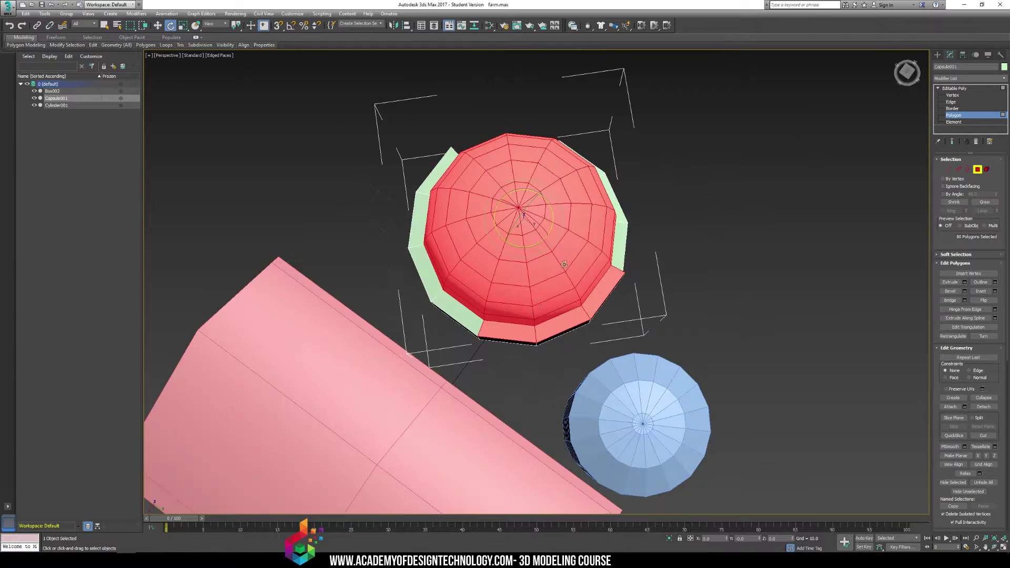
pyautogui.keyDown('alt'); pyautogui.click(511, 329); pyautogui.keyUp('alt')
pyautogui.keyDown('alt'); pyautogui.click(574, 319); pyautogui.keyUp('alt')
pyautogui.keyDown('alt'); pyautogui.click(606, 294); pyautogui.keyUp('alt')
# Detach the selected dome polygons as a separate object and make that object see-through.
pyautogui.keyDown('alt'); pyautogui.moveTo(606, 295); pyautogui.dragTo(638, 264, button='middle'); pyautogui.keyUp('alt')
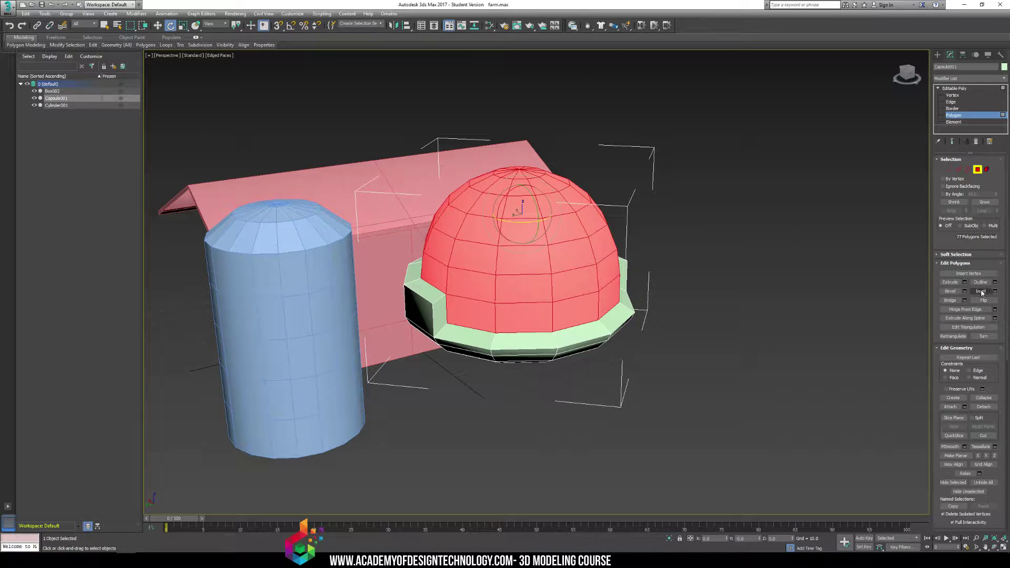
pyautogui.click(983, 407)
pyautogui.click(544, 266)
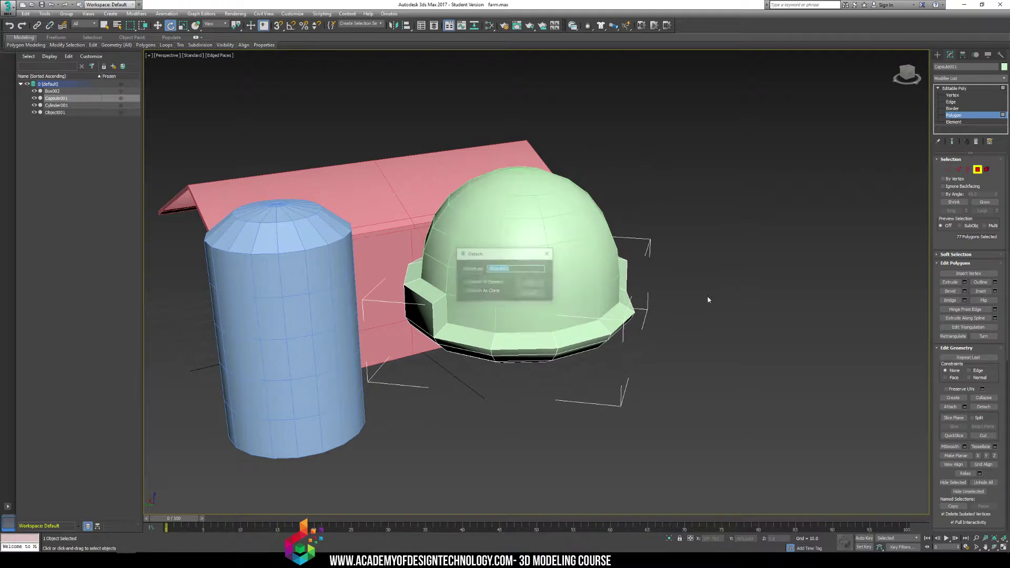
pyautogui.click(532, 164)
pyautogui.rightClick(522, 219)
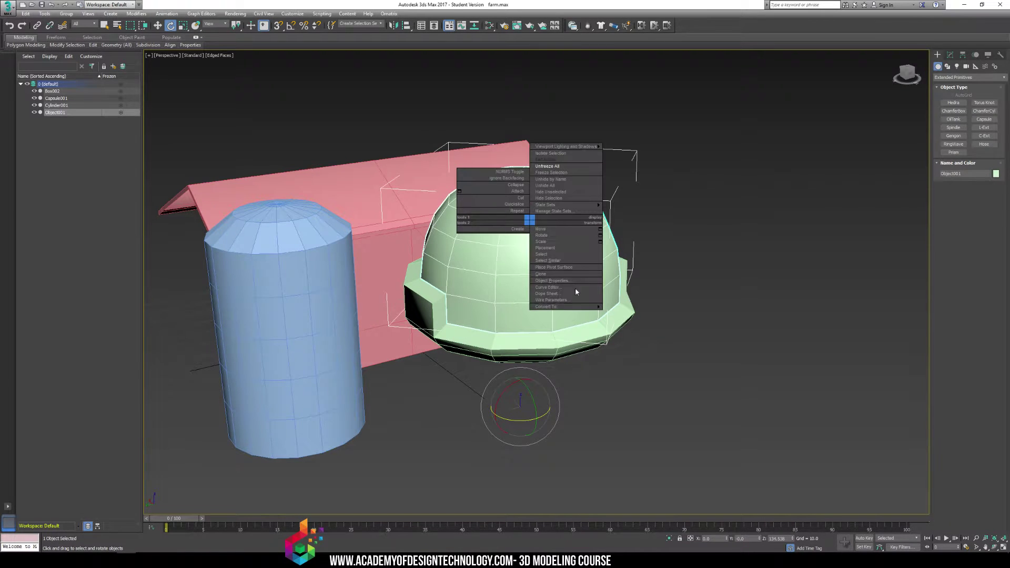
pyautogui.click(562, 284)
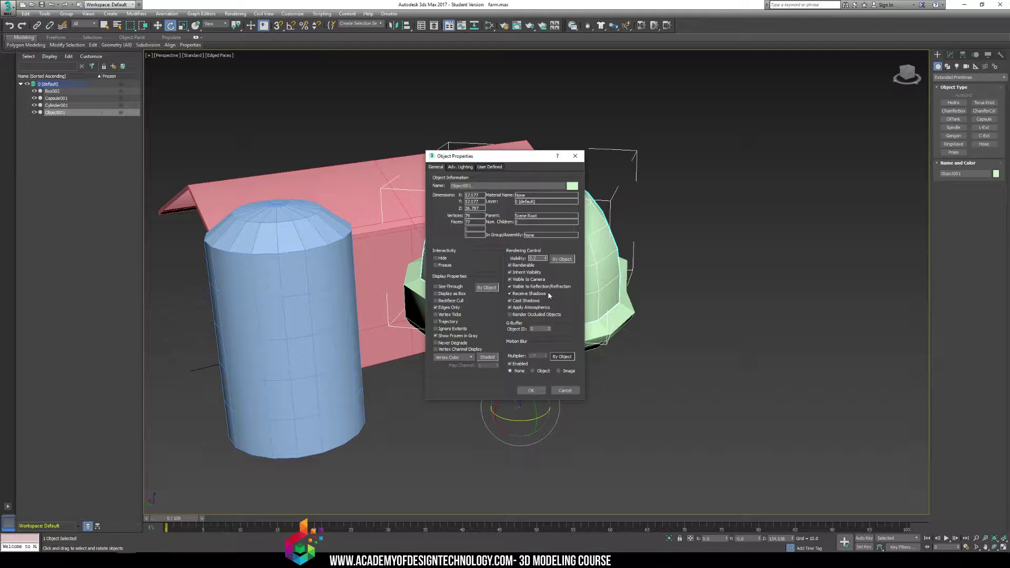
pyautogui.click(531, 391)
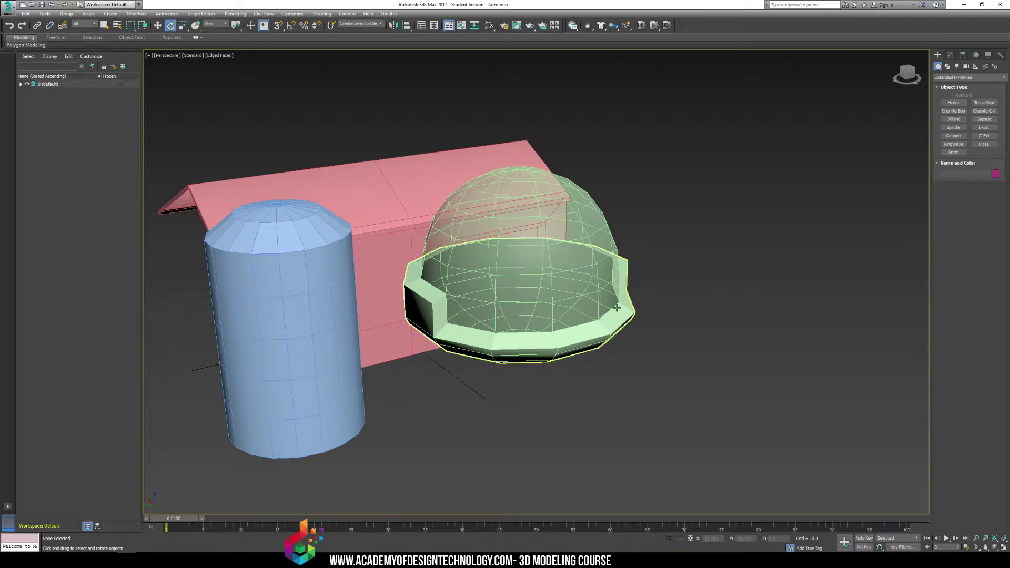
# Select the open border around the inner edge of the ship's lower hull.
pyautogui.keyDown('alt'); pyautogui.moveTo(526, 336); pyautogui.dragTo(582, 316, button='middle'); pyautogui.keyUp('alt')
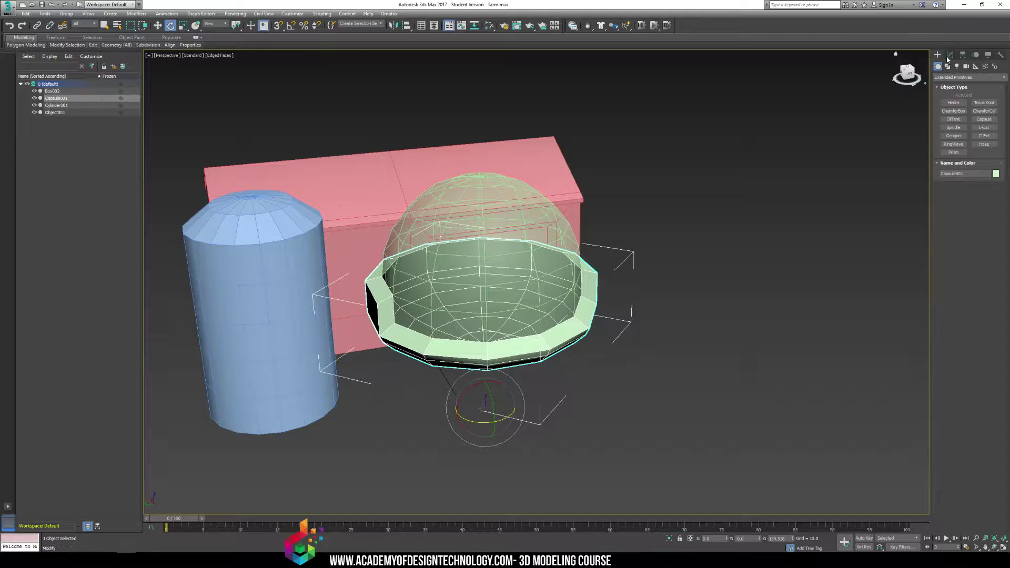
pyautogui.press('2')
pyautogui.keyDown('alt'); pyautogui.moveTo(766, 152); pyautogui.dragTo(581, 274, button='middle'); pyautogui.keyUp('alt')
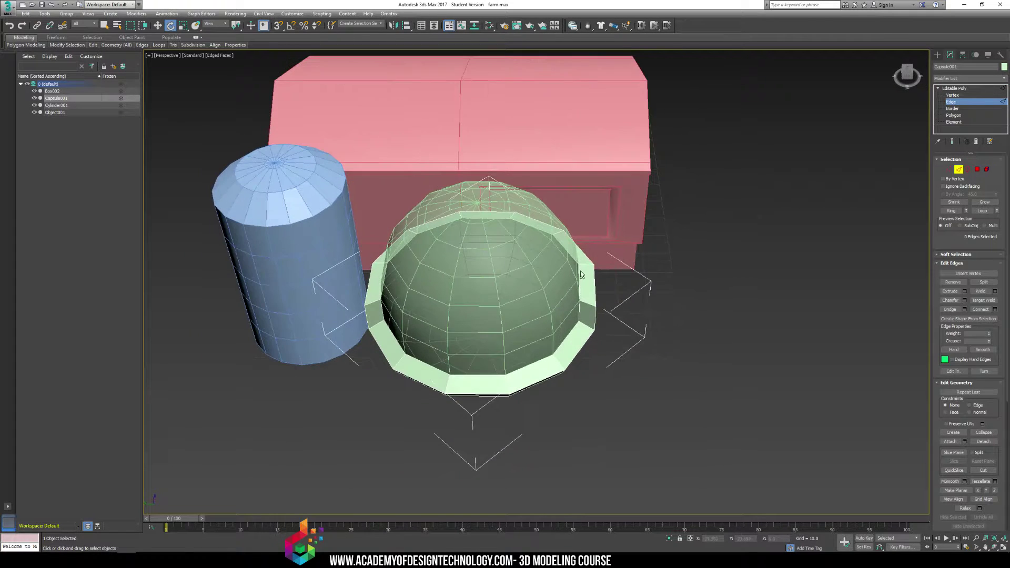
pyautogui.click(952, 108)
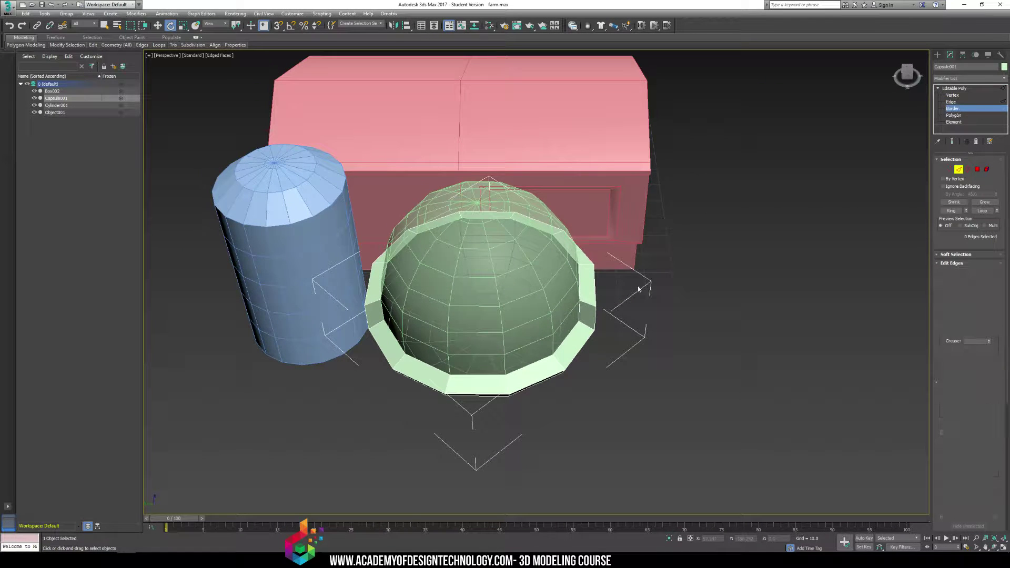
pyautogui.click(580, 295)
pyautogui.press('w')
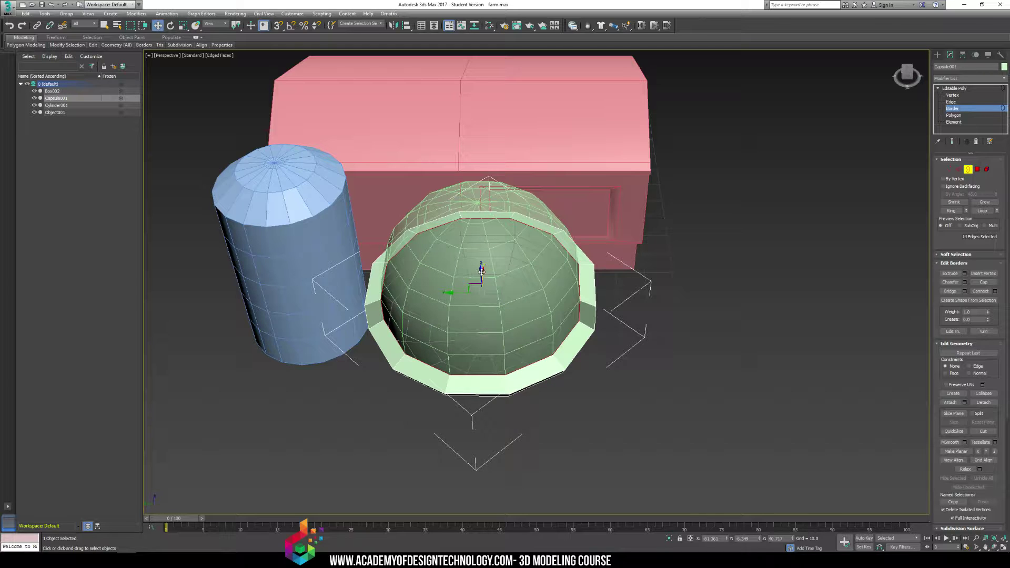
# Flatten the border vertically and lower it slightly inside the hull, capping the opening to form a floor.
pyautogui.keyDown('alt'); pyautogui.moveTo(505, 295); pyautogui.dragTo(545, 276, button='middle'); pyautogui.keyUp('alt')
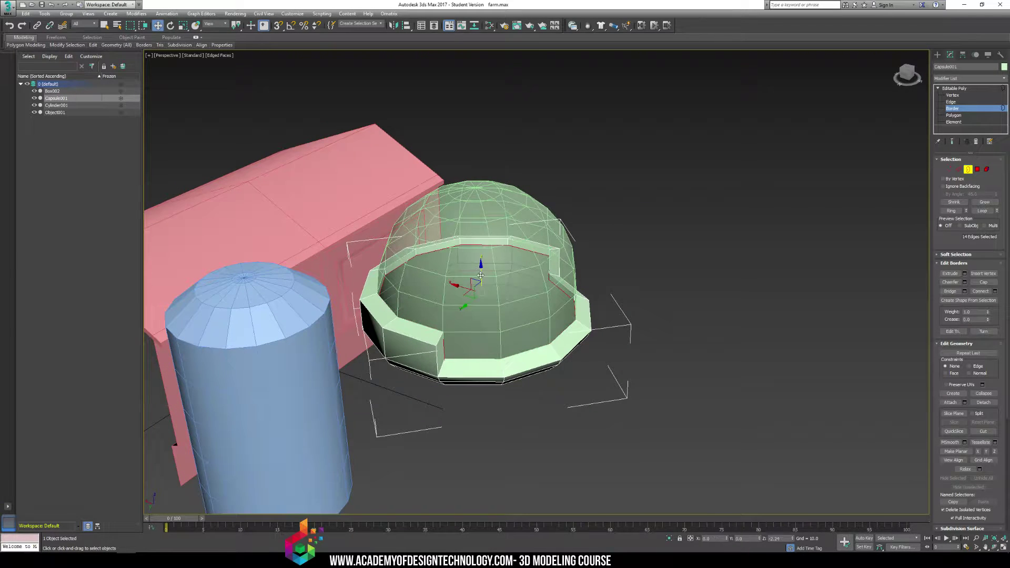
pyautogui.press('r')
pyautogui.moveTo(480, 293); pyautogui.dragTo(513, 382)
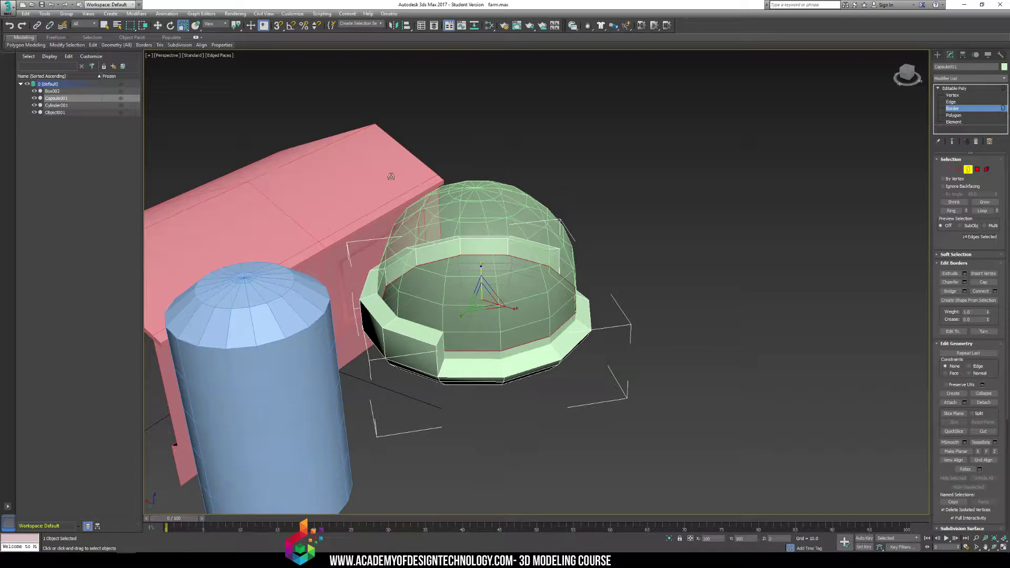
pyautogui.press('w')
pyautogui.moveTo(490, 281); pyautogui.dragTo(490, 294)
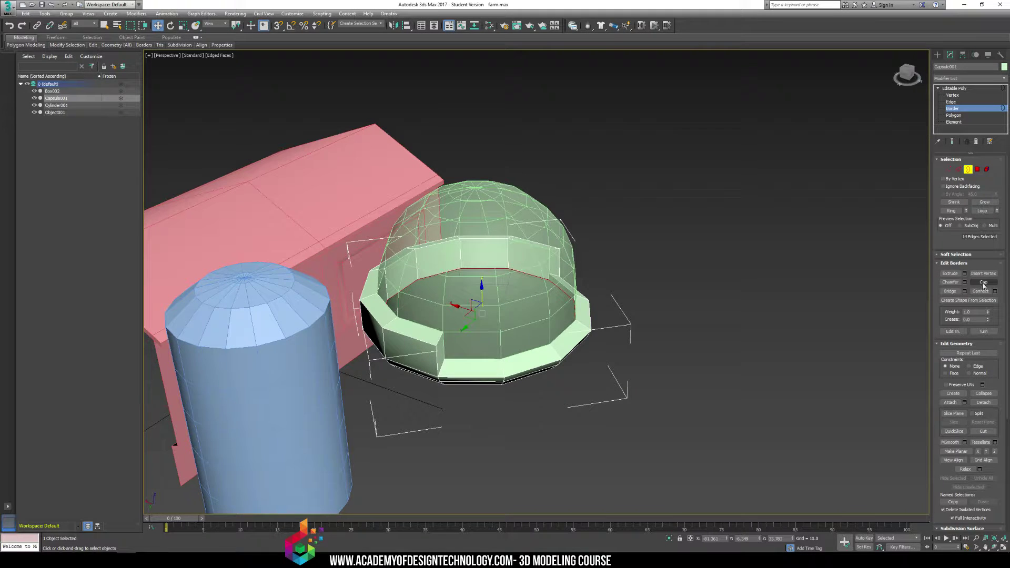
pyautogui.keyDown('alt'); pyautogui.moveTo(827, 263); pyautogui.dragTo(759, 209, button='middle'); pyautogui.keyUp('alt')
pyautogui.click(677, 211)
# Select the hull and dome together and raise the ship above the height of the silo.
pyautogui.click(936, 54)
pyautogui.click(519, 336)
pyautogui.keyDown('alt'); pyautogui.moveTo(519, 336); pyautogui.dragTo(486, 287, button='middle'); pyautogui.keyUp('alt')
pyautogui.keyDown('ctrl'); pyautogui.click(485, 284); pyautogui.keyUp('ctrl')
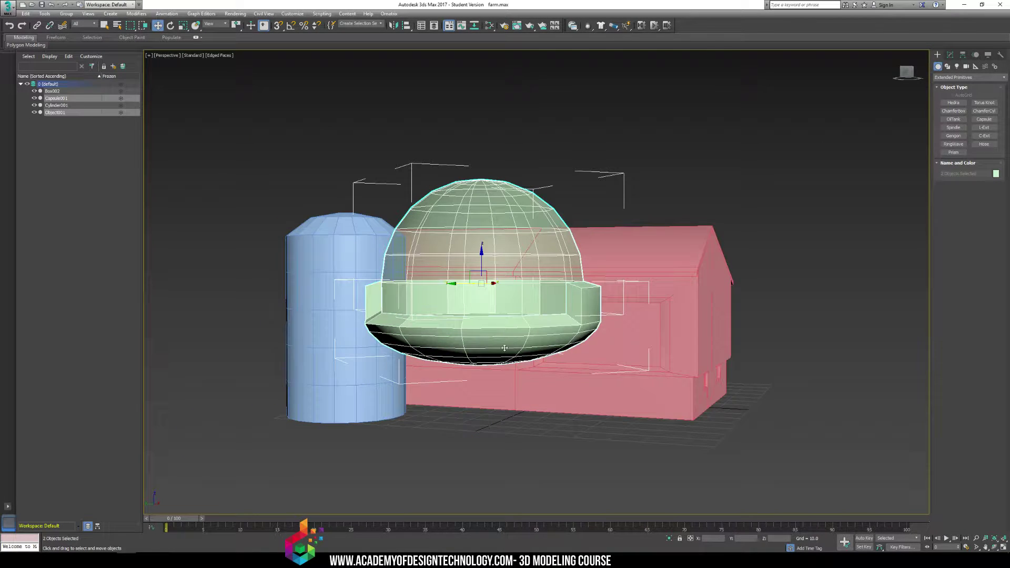
pyautogui.press('e')
pyautogui.press('r')
pyautogui.moveTo(480, 275); pyautogui.dragTo(483, 110)
pyautogui.press('r')
pyautogui.press('e')
pyautogui.press('w')
pyautogui.hotkey('ctrl', 'z')
pyautogui.keyDown('alt'); pyautogui.moveTo(608, 180); pyautogui.dragTo(557, 185, button='middle'); pyautogui.keyUp('alt')
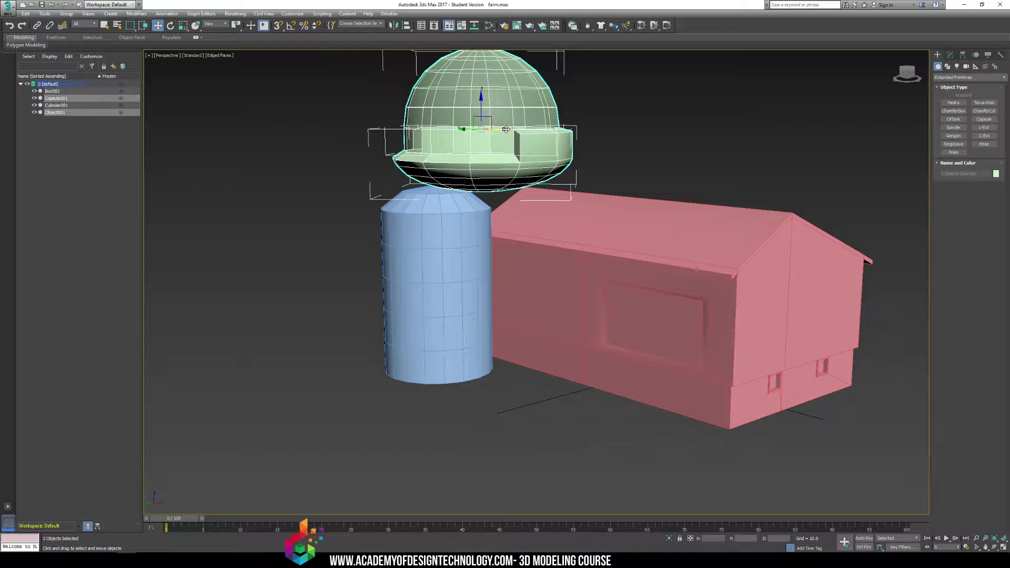
# Move the ship horizontally to hover over the barn roof and deselect it.
pyautogui.moveTo(484, 150); pyautogui.dragTo(698, 153)
pyautogui.press('e')
pyautogui.click(643, 182)
pyautogui.moveTo(642, 181)
pyautogui.keyDown('alt'); pyautogui.mouseDown(button='middle')
pyautogui.moveTo(666, 169)
pyautogui.moveTo(660, 184)
pyautogui.mouseUp(button='middle'); pyautogui.keyUp('alt')
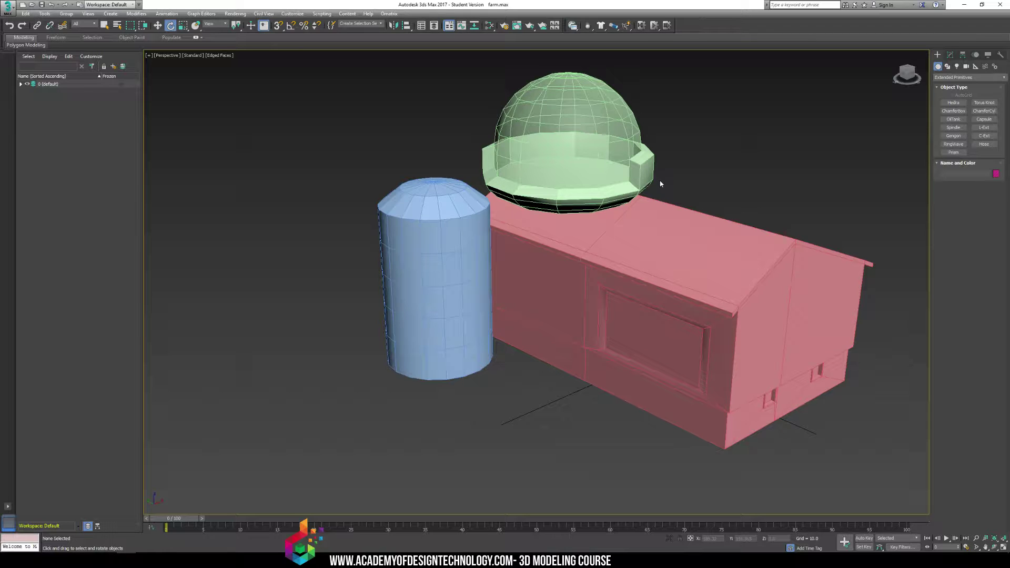
pyautogui.moveTo(705, 202)
pyautogui.keyDown('alt'); pyautogui.mouseDown(button='middle')
pyautogui.moveTo(694, 221)
pyautogui.moveTo(699, 200)
pyautogui.mouseUp(button='middle'); pyautogui.keyUp('alt')
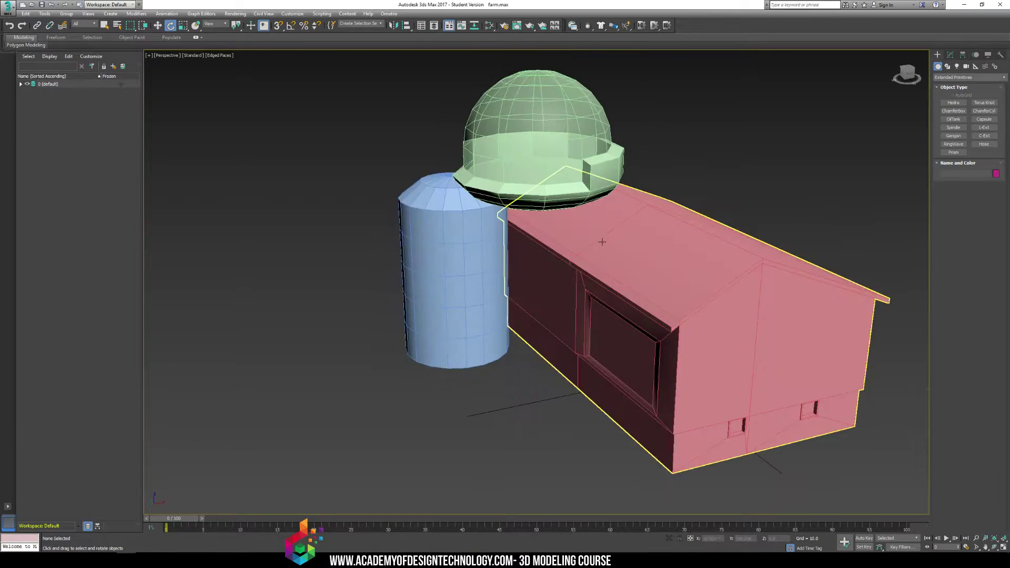
# Set the object creation category to Standard Primitives and select the ship's hull.
pyautogui.click(946, 77)
pyautogui.click(951, 84)
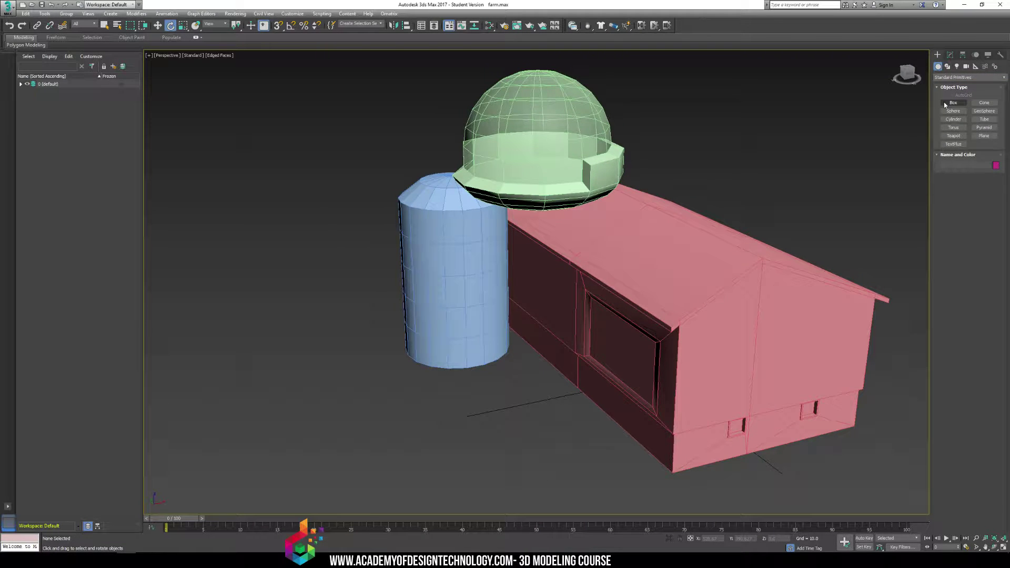
pyautogui.click(604, 157)
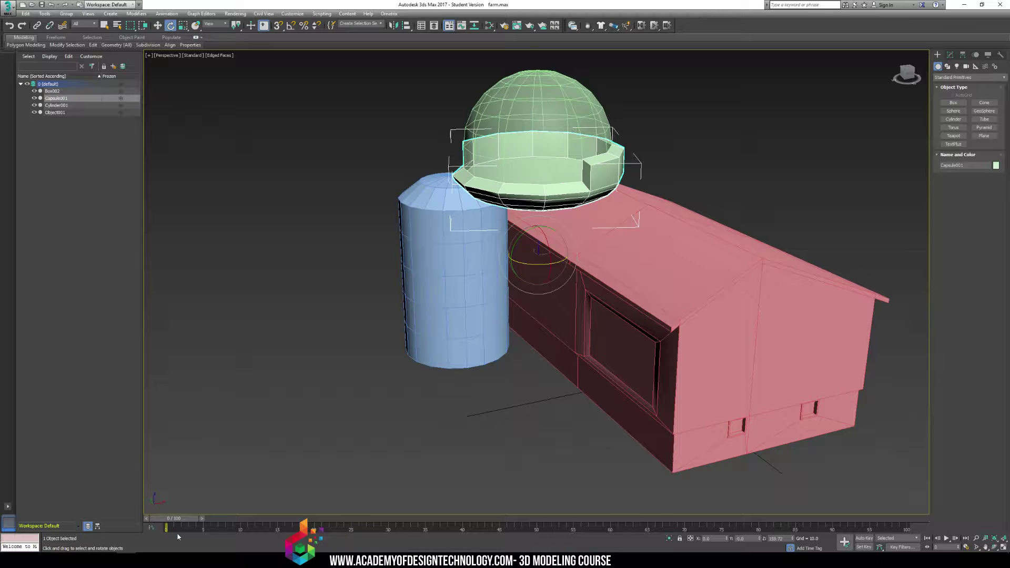
# Switch to a blank Notepad document and write "0. REFERENCE ( Finding the art / Creating the art )".
pyautogui.press('super')
pyautogui.press('Escape')
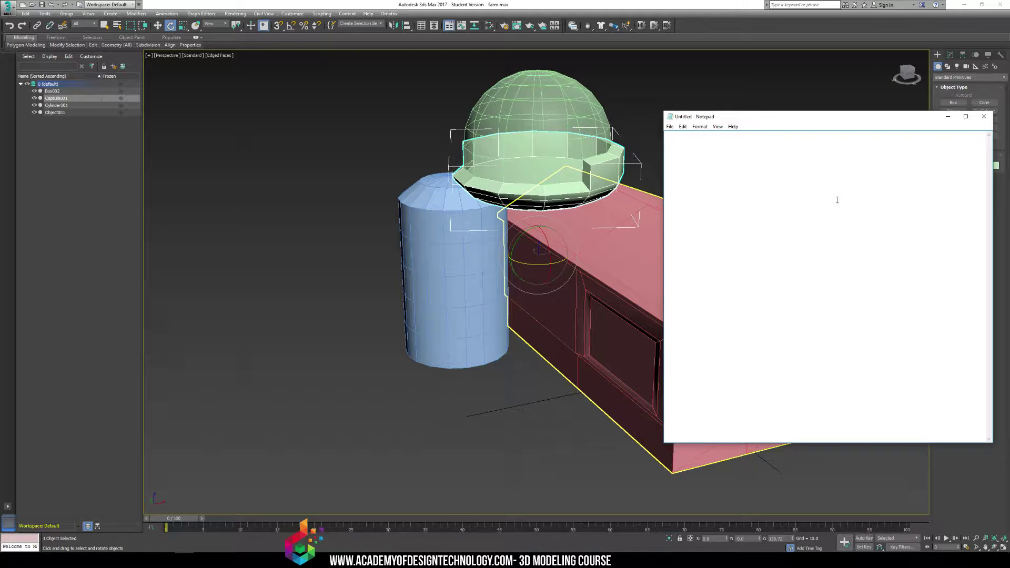
pyautogui.write('0. REFERENCE ( Finding the art ')
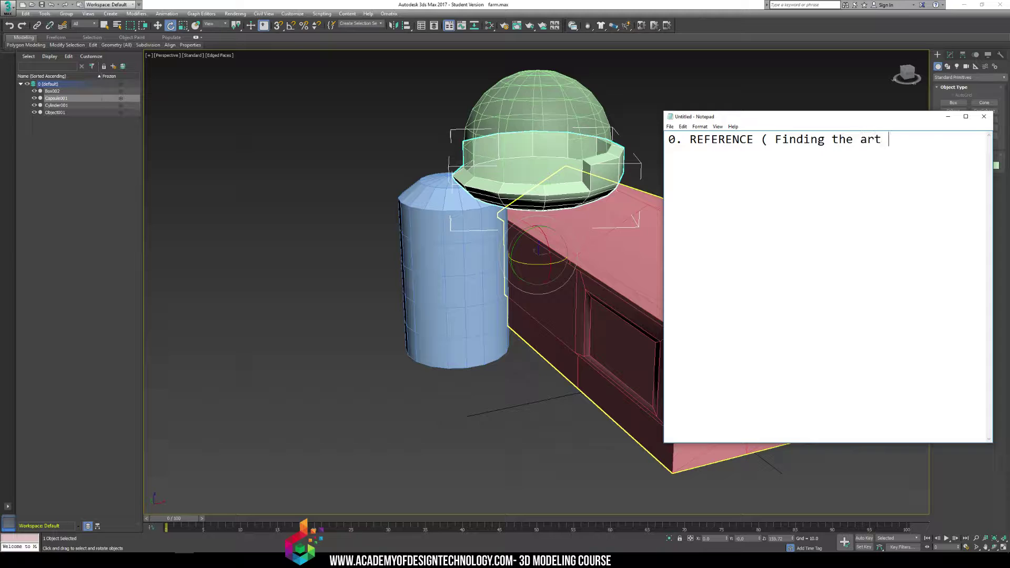
pyautogui.write(' / Creating the art')
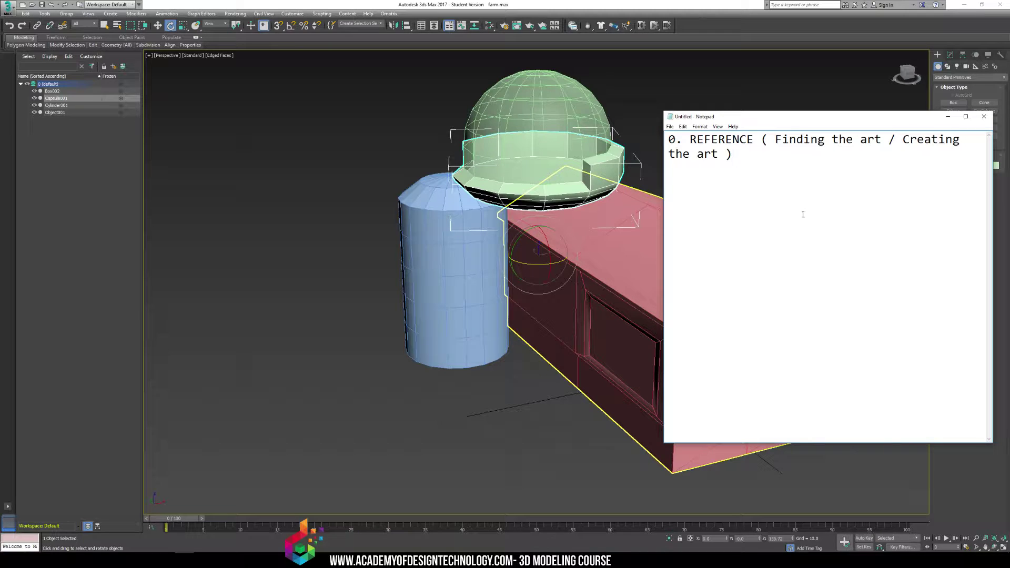
# Widen the Notepad window, add the line "1. LOW POLY MODEL" and reposition the window over the scene.
pyautogui.moveTo(659, 113); pyautogui.dragTo(549, 126)
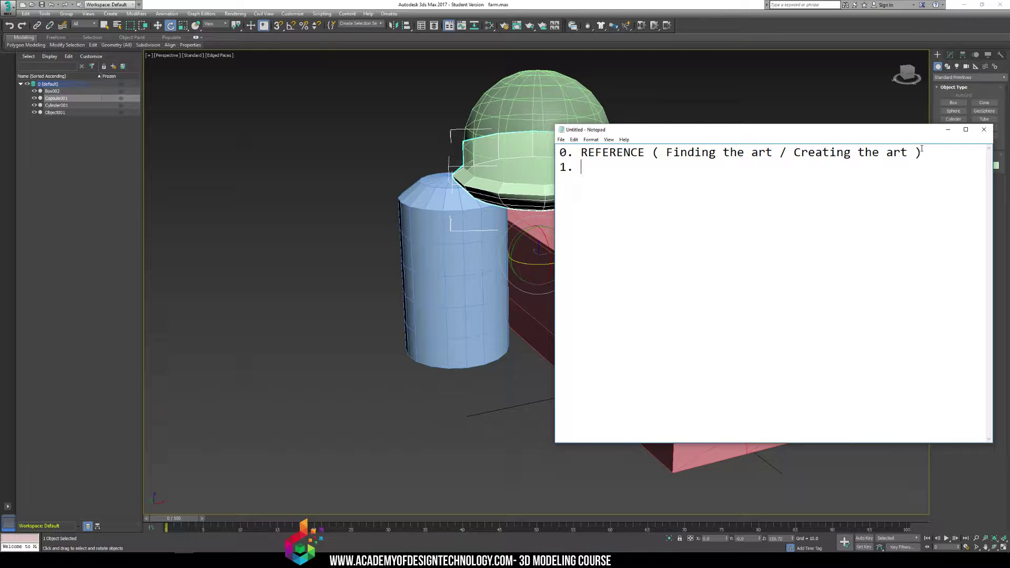
pyautogui.write('OW POLY MODEL')
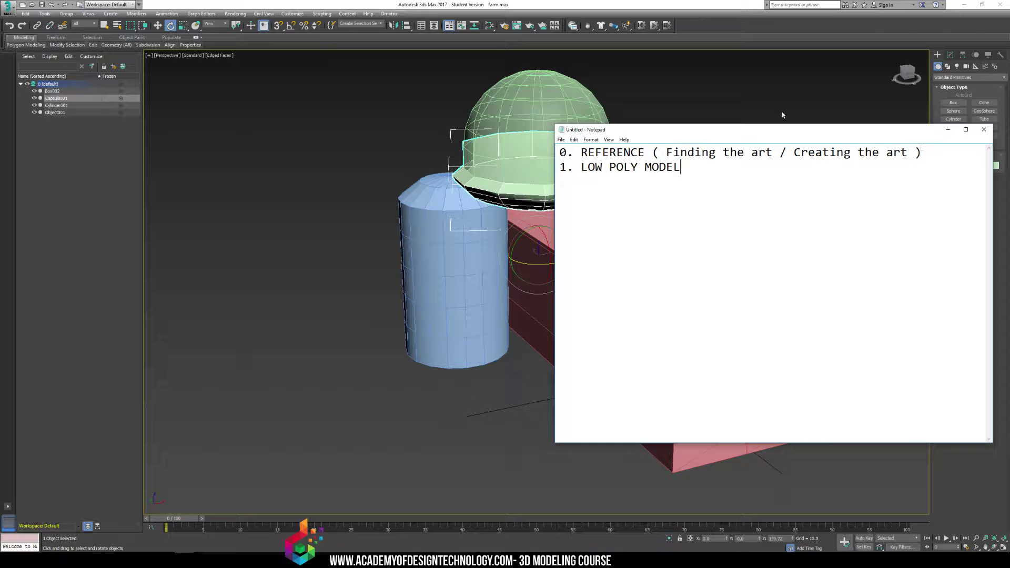
pyautogui.moveTo(692, 125); pyautogui.dragTo(605, 110)
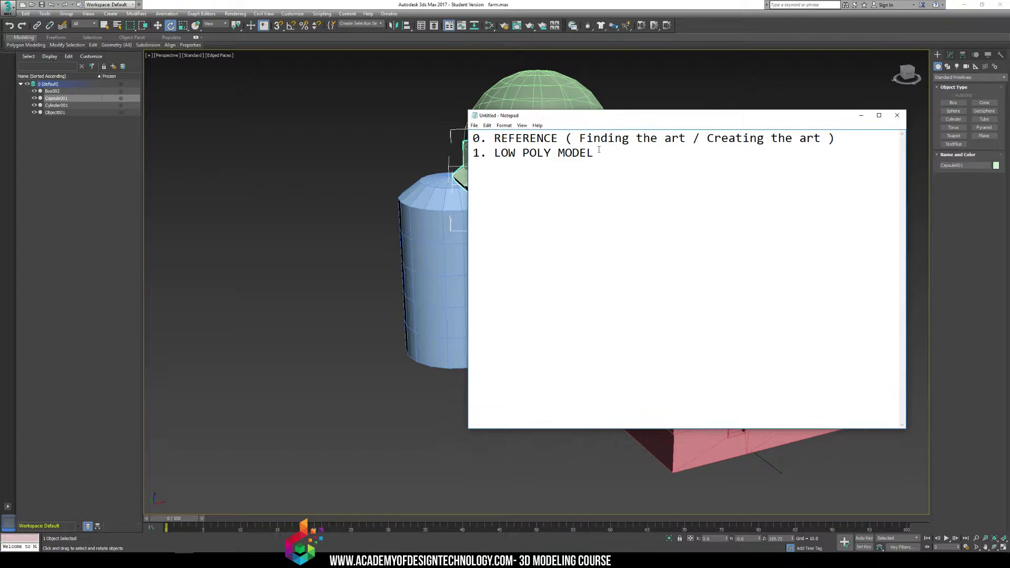
# Add the lines "2. ADDING / EDITING DETAIL" and "3. FINALIZE LOW POLY" to the notes.
pyautogui.write('ADDING THE')
pyautogui.press('BackSpace')
pyautogui.press('BackSpace')
pyautogui.write('/ EDITING DETAILS')
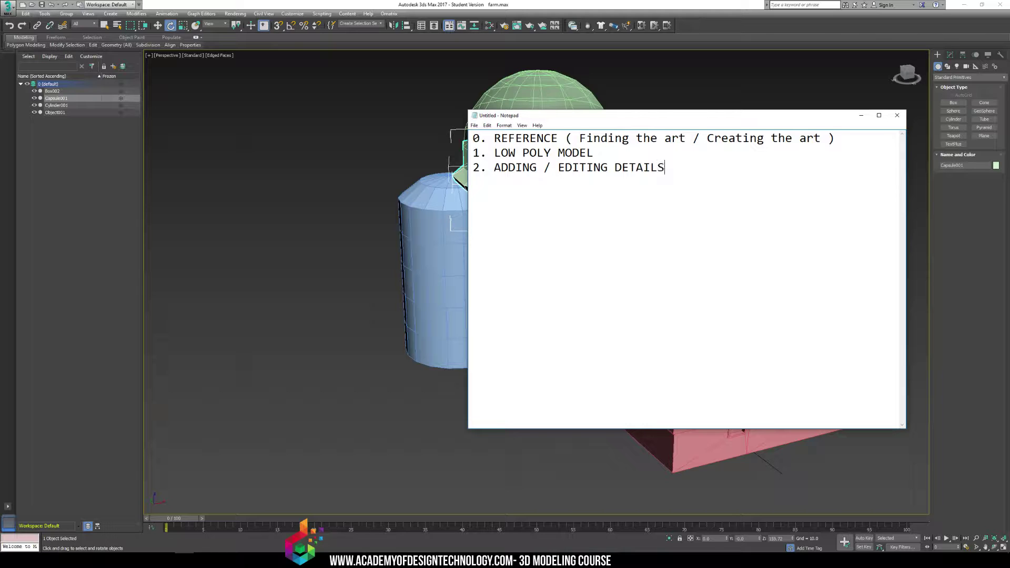
pyautogui.press('BackSpace')
pyautogui.write('FINALIZE LOW POLY')
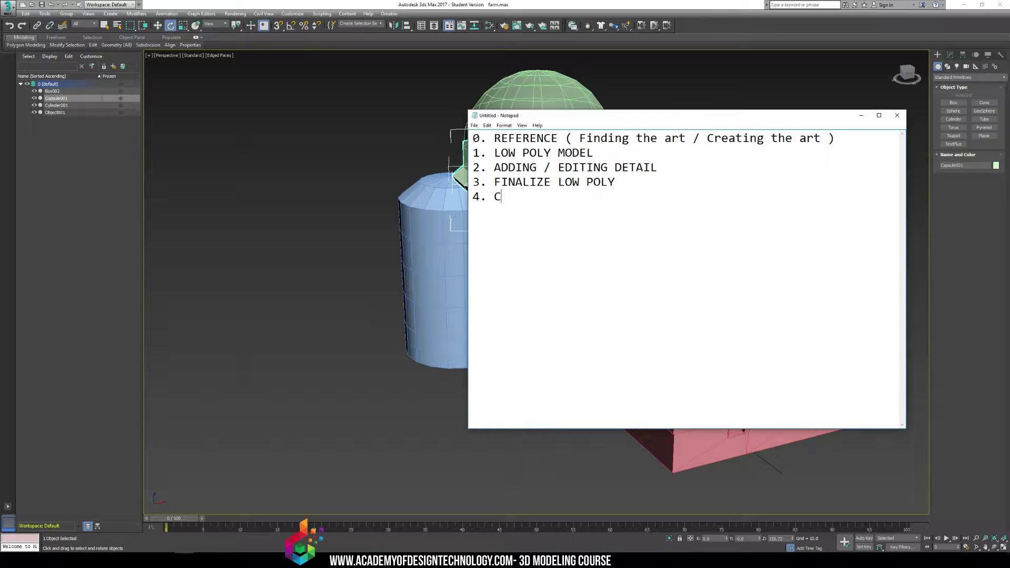
# Add the line "4. CHANGING THE SMOOTHING GROUPS" and begin line 5 with "CREATING THE HIGH PO" in the notes.
pyautogui.write('HANGING THE SMOOTHING ')
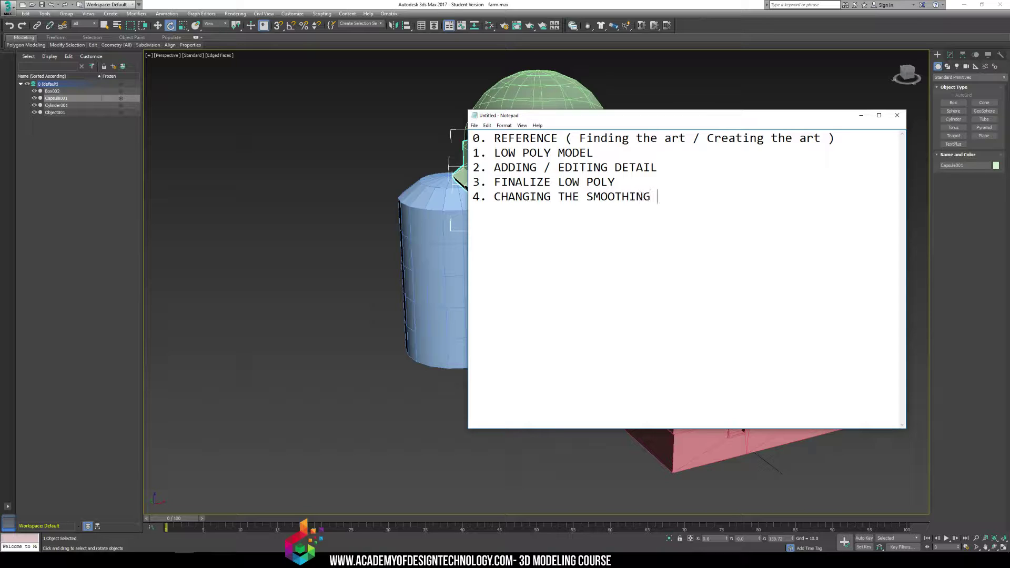
pyautogui.write('GROUPS')
pyautogui.write('5')
pyautogui.write('. CREATIG')
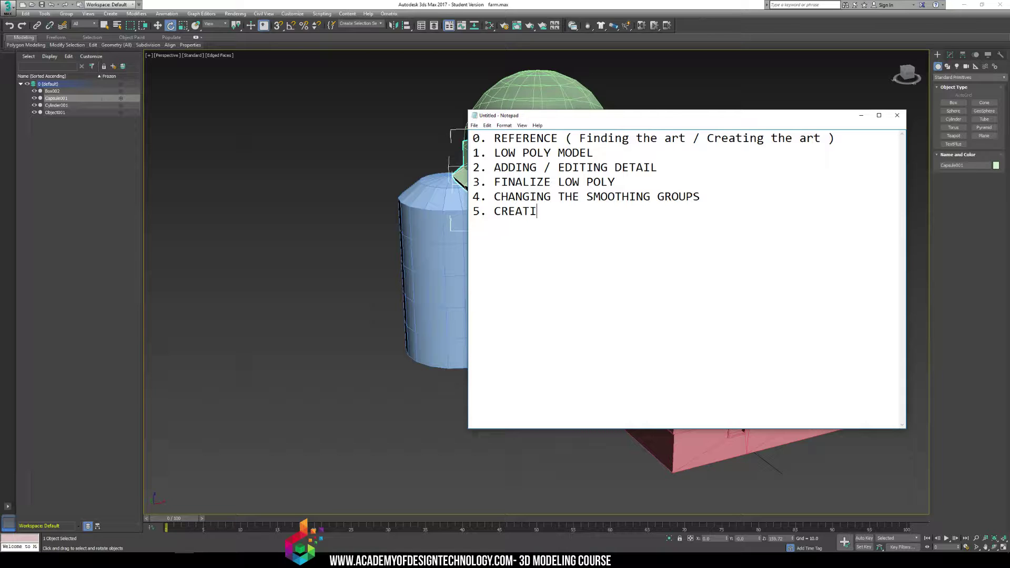
pyautogui.write('NG THE HIGH PO')
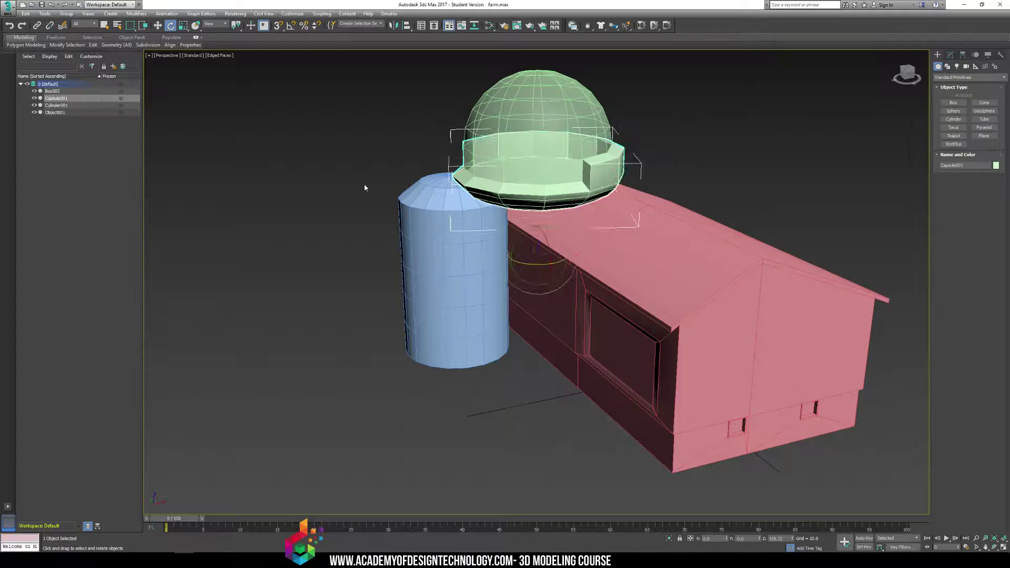
# Switch back to 3ds Max and apply a TurboSmooth modifier to the ship's hull.
pyautogui.keyDown('alt'); pyautogui.moveTo(557, 252); pyautogui.dragTo(599, 266, button='middle'); pyautogui.keyUp('alt')
pyautogui.scroll(3, 599, 266)
pyautogui.click(599, 266)
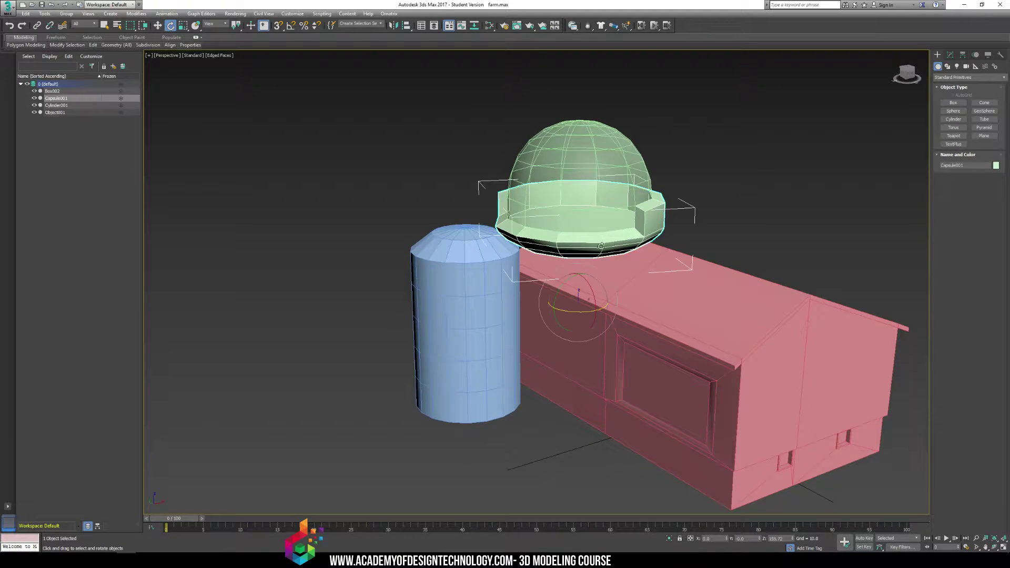
pyautogui.scroll(2, 683, 168)
pyautogui.moveTo(703, 158); pyautogui.dragTo(802, 172, button='middle')
pyautogui.click(950, 55)
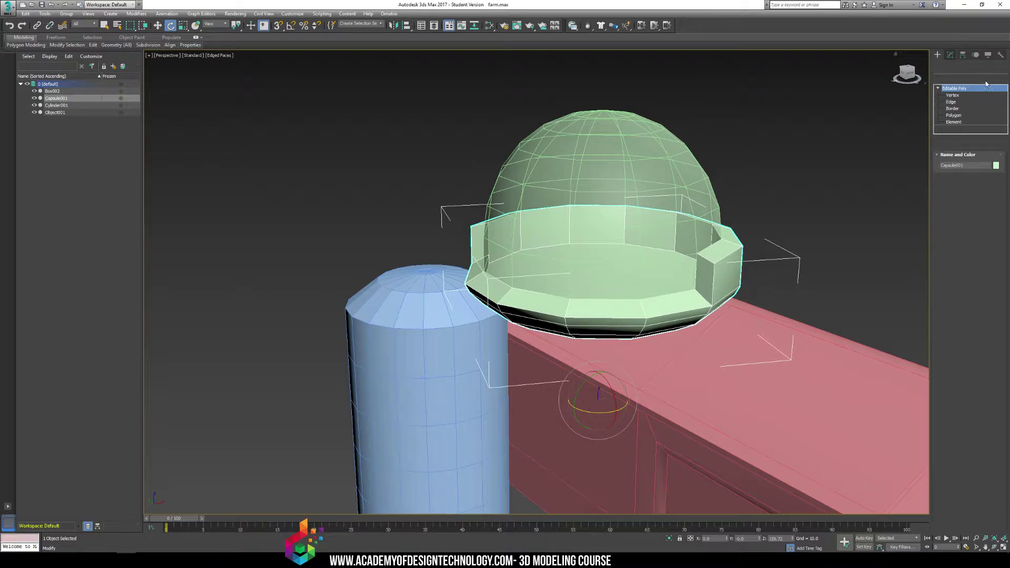
pyautogui.click(998, 80)
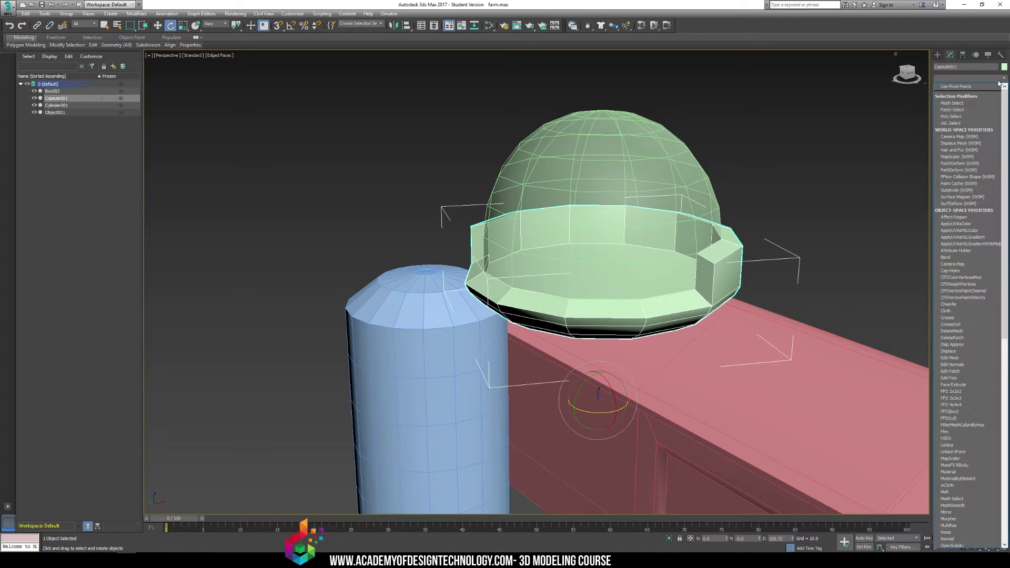
pyautogui.write('turbo')
pyautogui.press('Return')
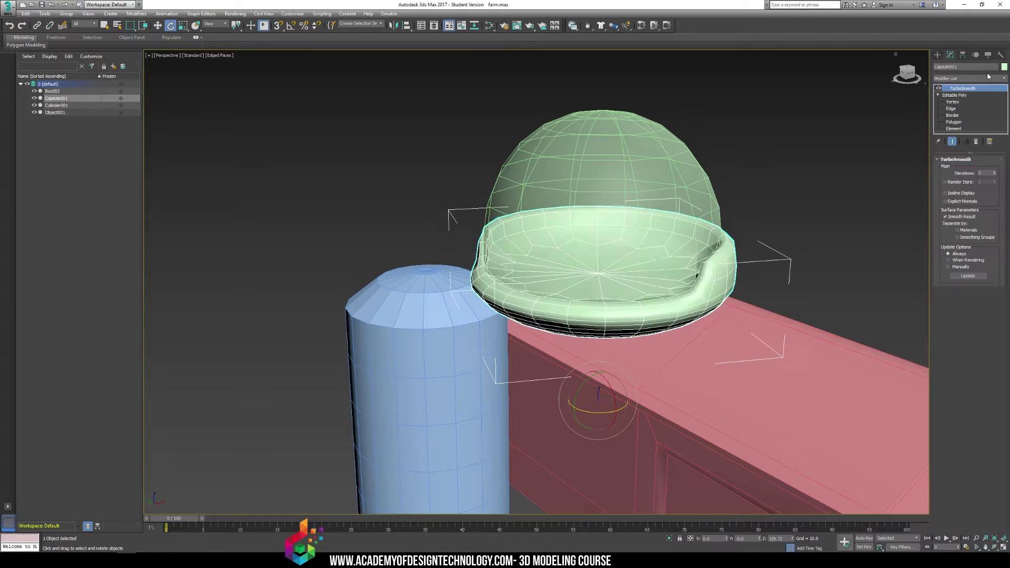
# Separate the hull's TurboSmooth by smoothing groups, set its iterations to 3 and check the hull without edges.
pyautogui.click(957, 238)
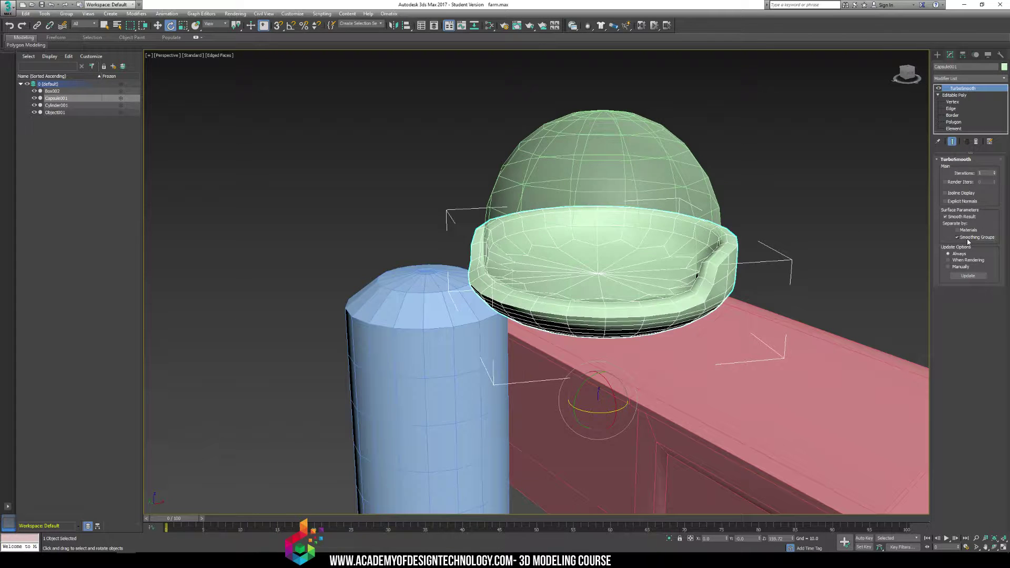
pyautogui.keyDown('alt'); pyautogui.moveTo(833, 207); pyautogui.dragTo(851, 227, button='middle'); pyautogui.keyUp('alt')
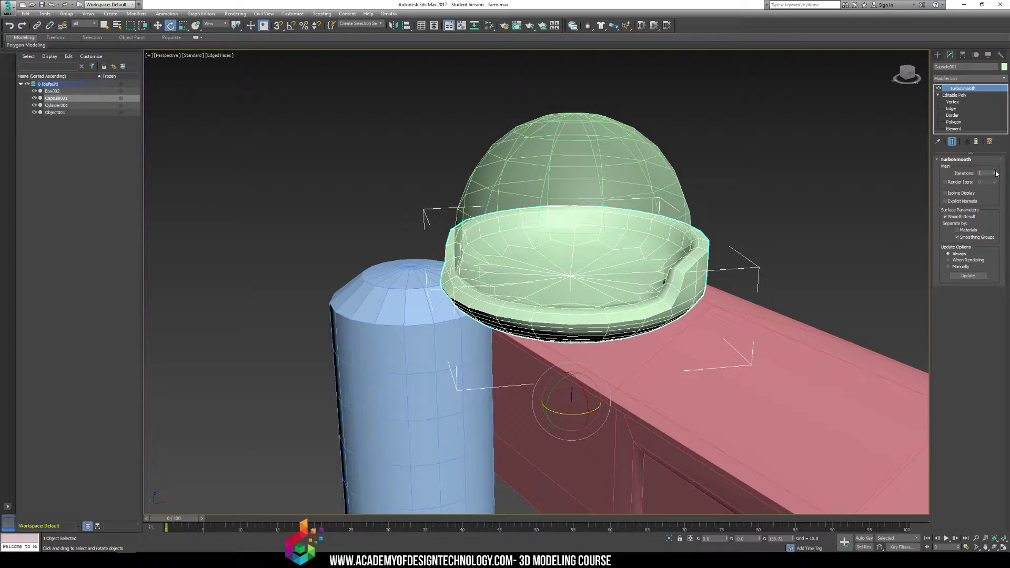
pyautogui.click(995, 172)
pyautogui.click(861, 203)
pyautogui.keyDown('alt'); pyautogui.moveTo(861, 203); pyautogui.dragTo(690, 228, button='middle'); pyautogui.keyUp('alt')
pyautogui.press('F4')
pyautogui.click(759, 225)
pyautogui.press('F4')
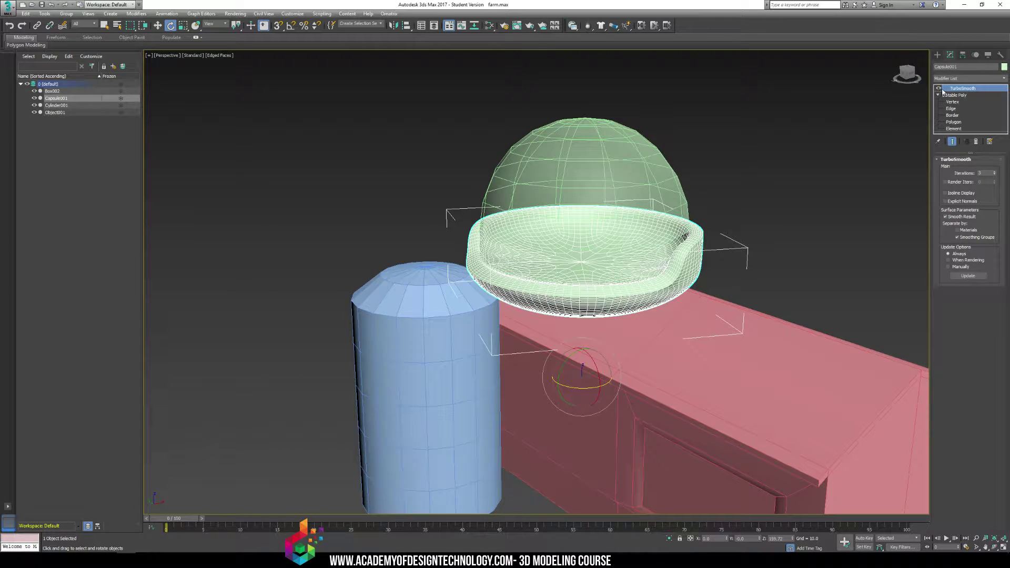
# Toggle the hull's TurboSmooth and show the polygon statistics to compare the low-poly and high-poly versions.
pyautogui.click(940, 89)
pyautogui.click(938, 89)
pyautogui.click(939, 89)
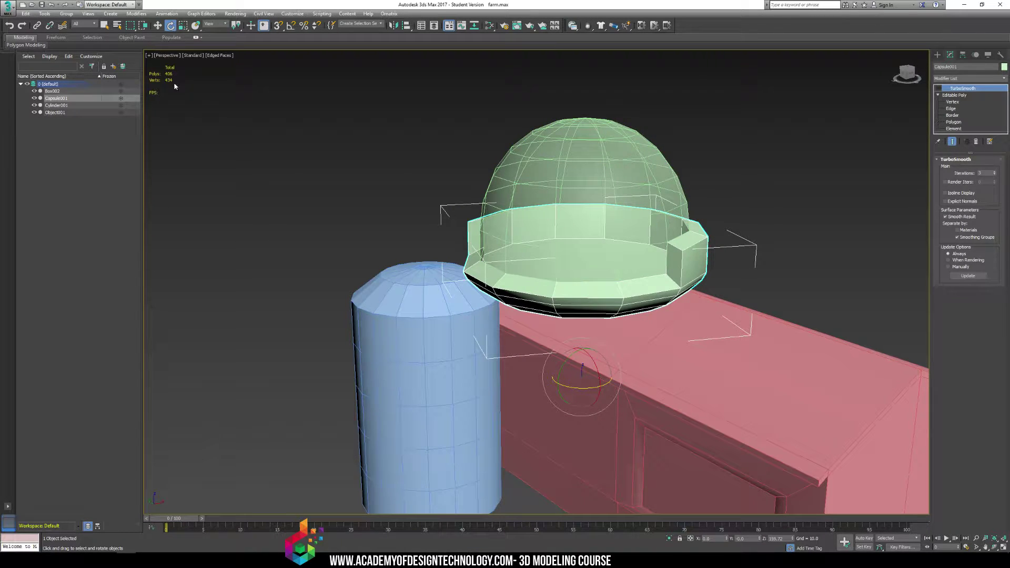
pyautogui.click(940, 89)
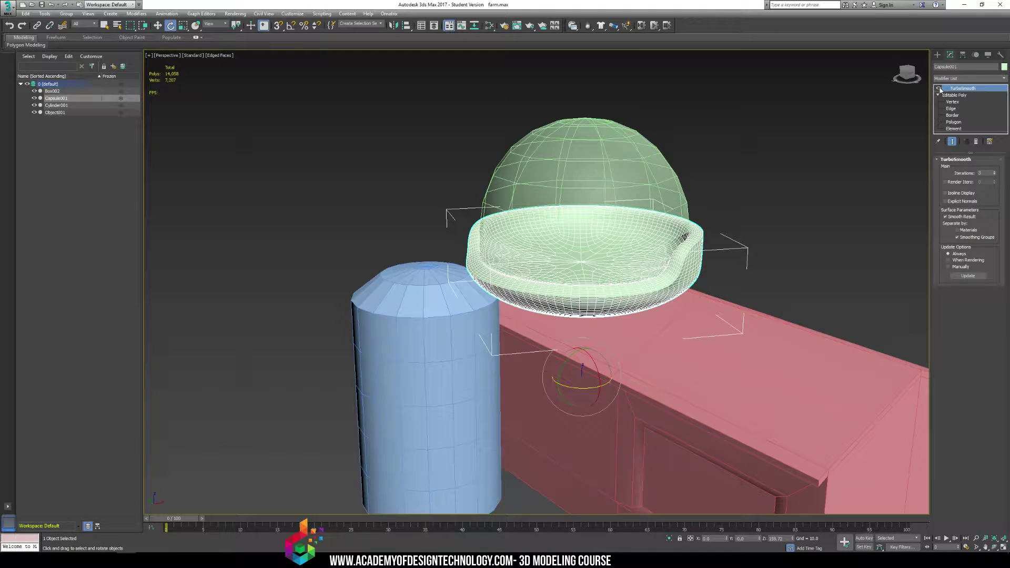
pyautogui.click(939, 89)
pyautogui.click(939, 89)
pyautogui.click(939, 89)
pyautogui.click(940, 89)
pyautogui.click(940, 89)
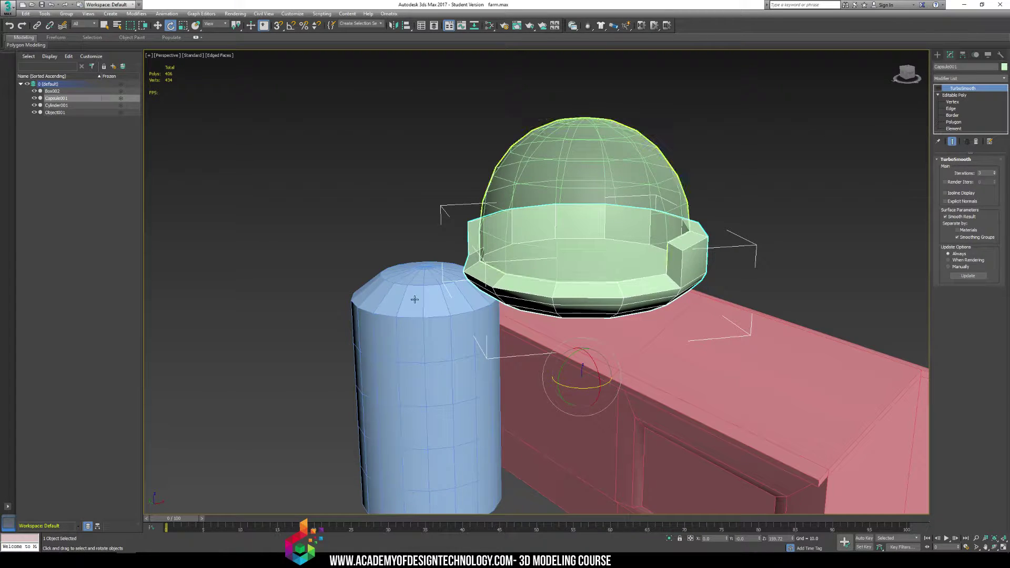
pyautogui.moveTo(184, 562)
pyautogui.click(235, 510)
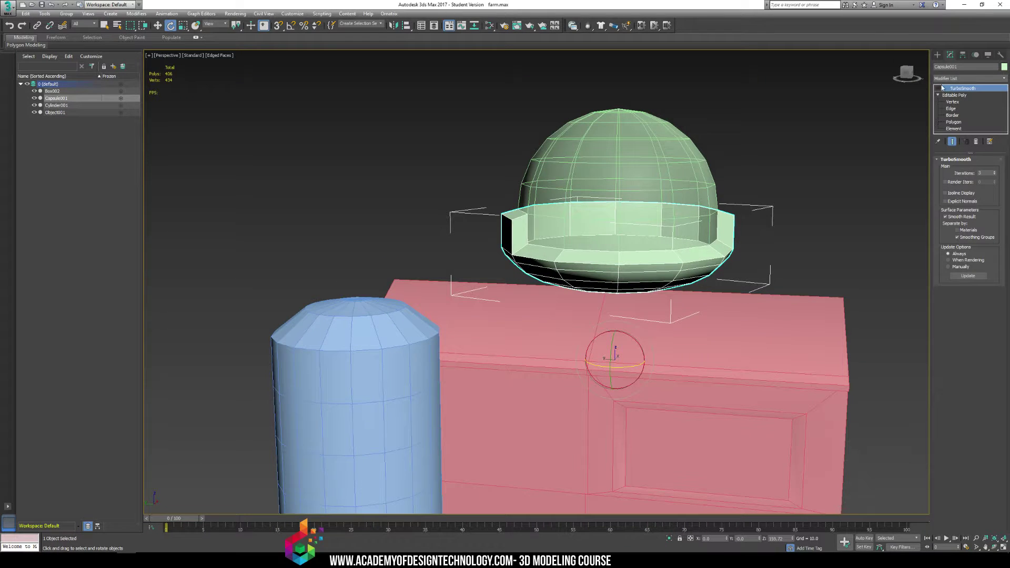
# Turn the hull's TurboSmooth back on and enter polygon editing with the smoothed end result shown.
pyautogui.click(938, 87)
pyautogui.keyDown('alt'); pyautogui.moveTo(604, 200); pyautogui.dragTo(685, 197, button='middle'); pyautogui.keyUp('alt')
pyautogui.scroll(5, 508, 266)
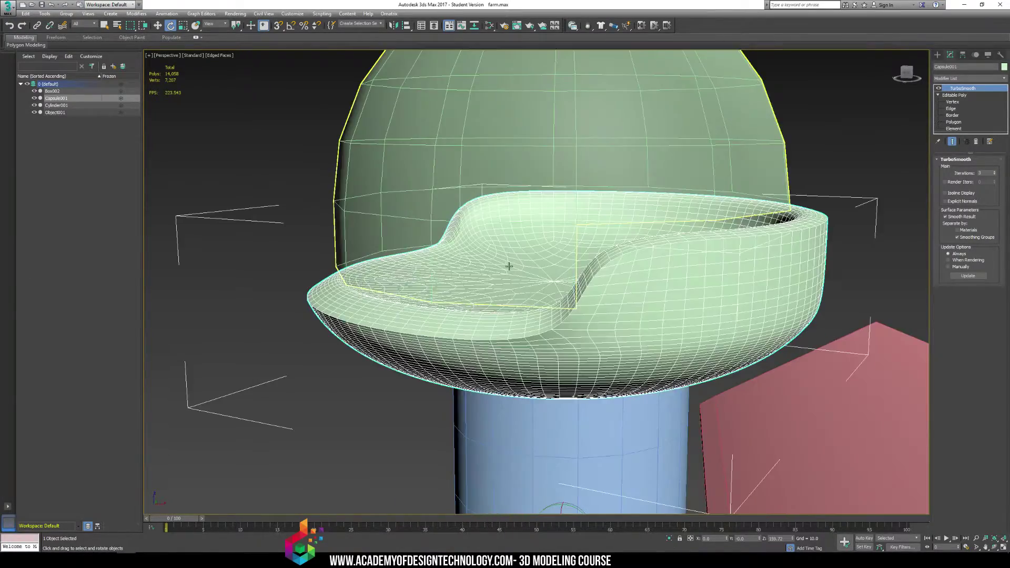
pyautogui.keyDown('alt'); pyautogui.moveTo(509, 266); pyautogui.dragTo(484, 226, button='middle'); pyautogui.keyUp('alt')
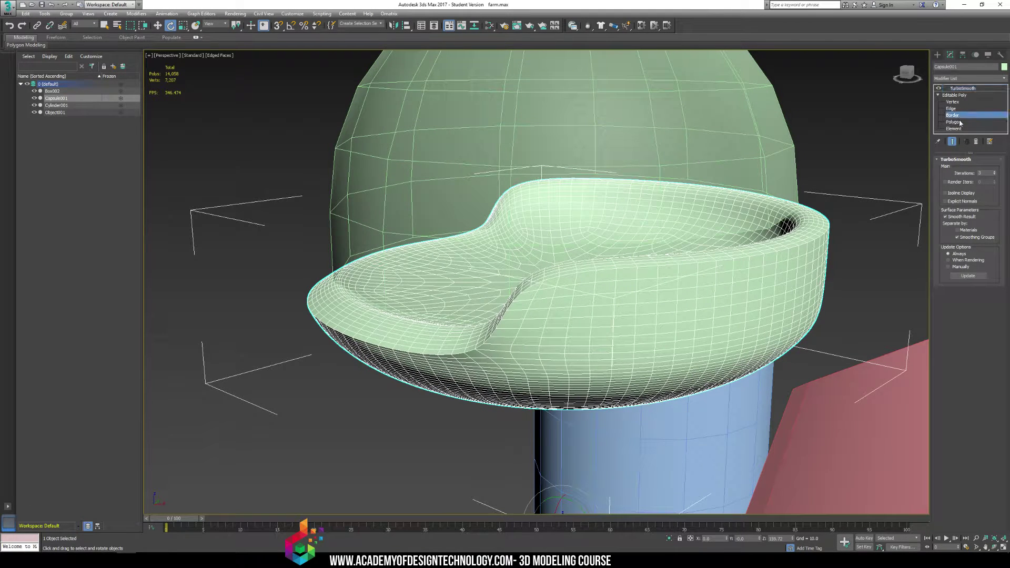
pyautogui.click(957, 121)
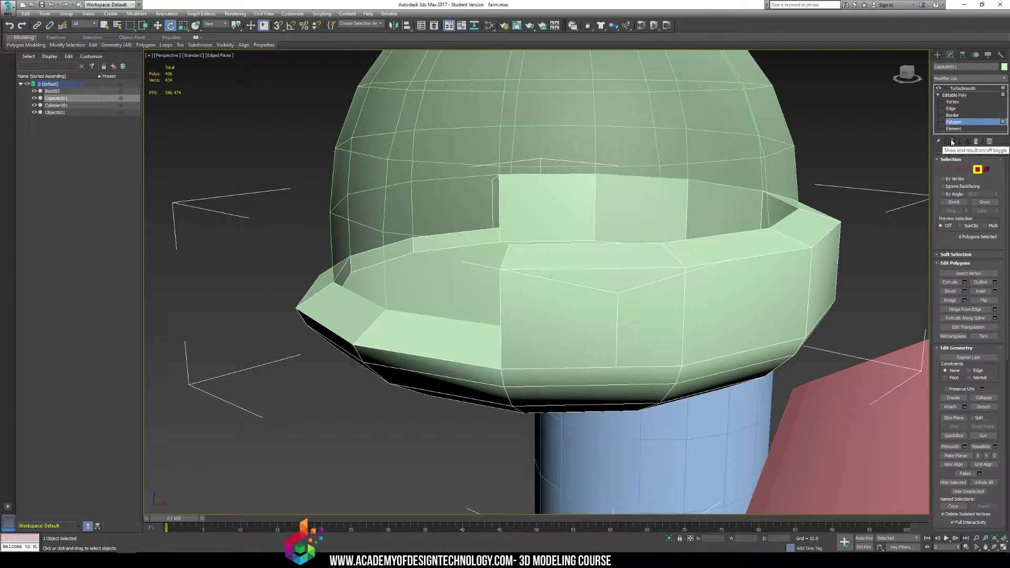
pyautogui.click(952, 142)
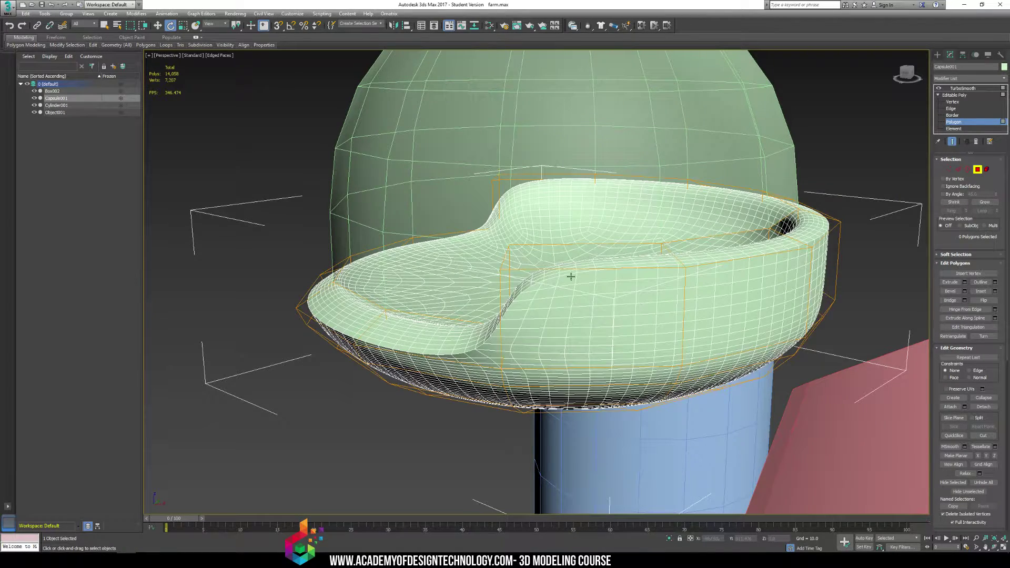
pyautogui.keyDown('alt'); pyautogui.moveTo(491, 292); pyautogui.dragTo(559, 268, button='middle'); pyautogui.keyUp('alt')
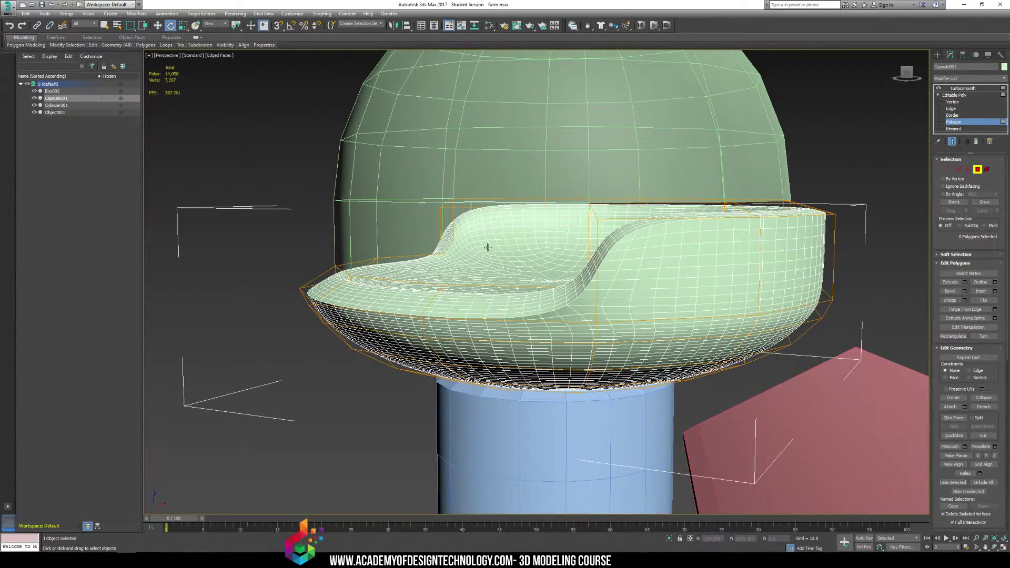
pyautogui.keyDown('alt'); pyautogui.moveTo(488, 247); pyautogui.dragTo(449, 243, button='middle'); pyautogui.keyUp('alt')
# Select the hull's raised wall polygons, slice them horizontally near their upper edge with a slice plane and deselect them.
pyautogui.moveTo(810, 260); pyautogui.dragTo(825, 234)
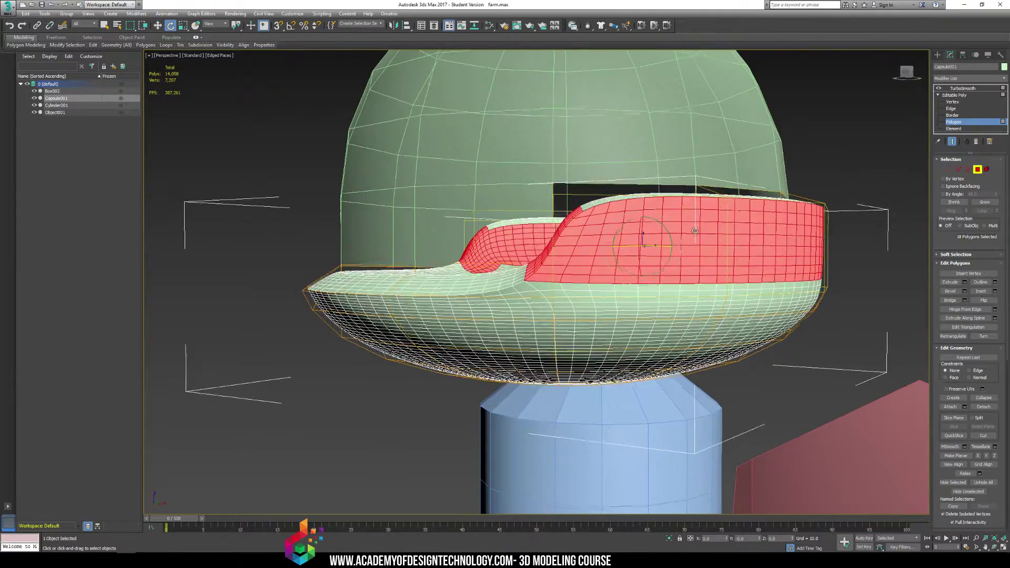
pyautogui.keyDown('alt'); pyautogui.moveTo(825, 234); pyautogui.dragTo(789, 227, button='middle'); pyautogui.keyUp('alt')
pyautogui.click(962, 419)
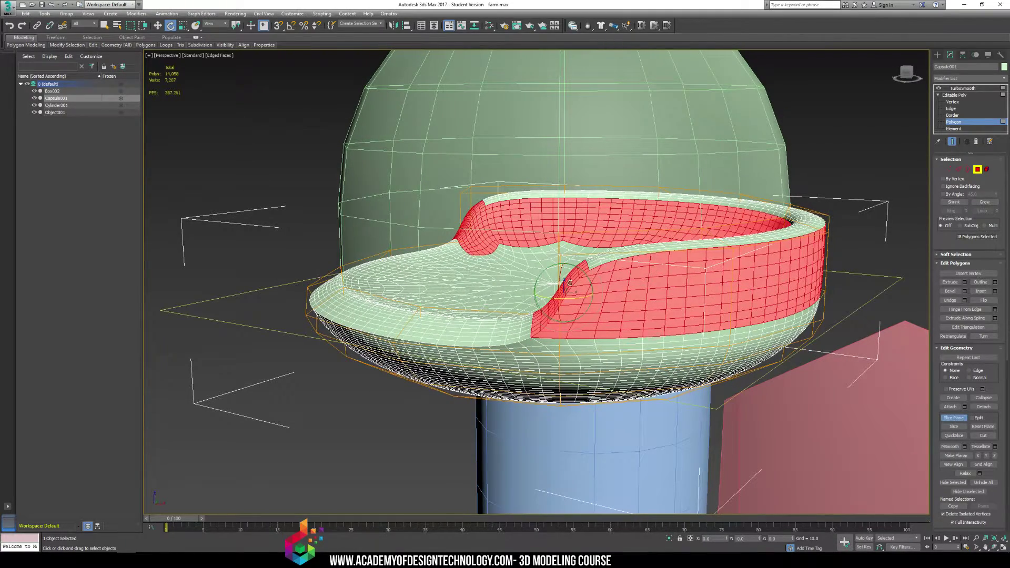
pyautogui.press('w')
pyautogui.moveTo(566, 273); pyautogui.dragTo(591, 216)
pyautogui.click(962, 427)
pyautogui.click(962, 419)
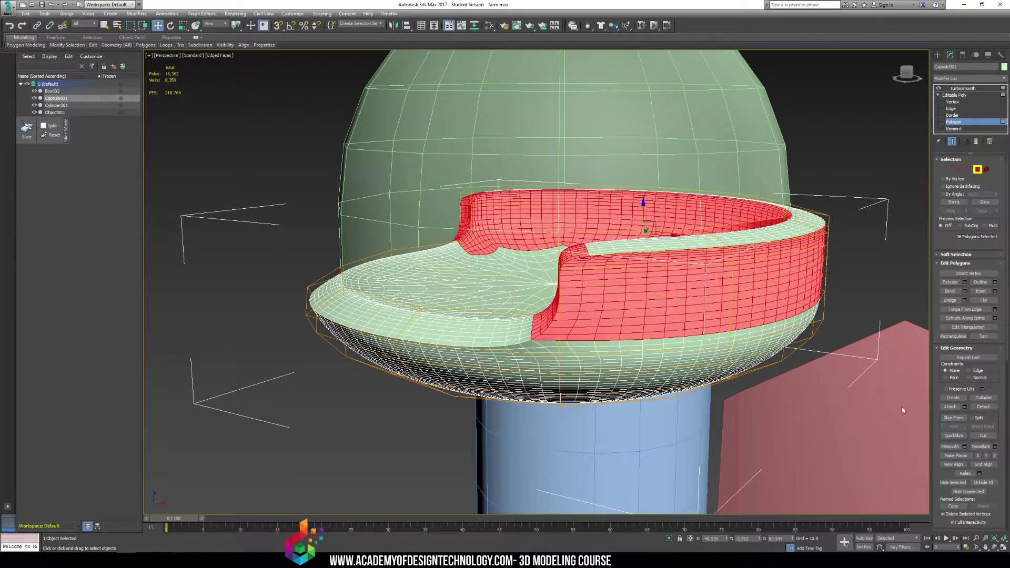
pyautogui.click(902, 410)
# Hide the wireframe edges and give the ship's interior floor polygon its own smoothing group.
pyautogui.scroll(-3, 759, 340)
pyautogui.keyDown('alt'); pyautogui.moveTo(759, 340); pyautogui.dragTo(779, 290, button='middle'); pyautogui.keyUp('alt')
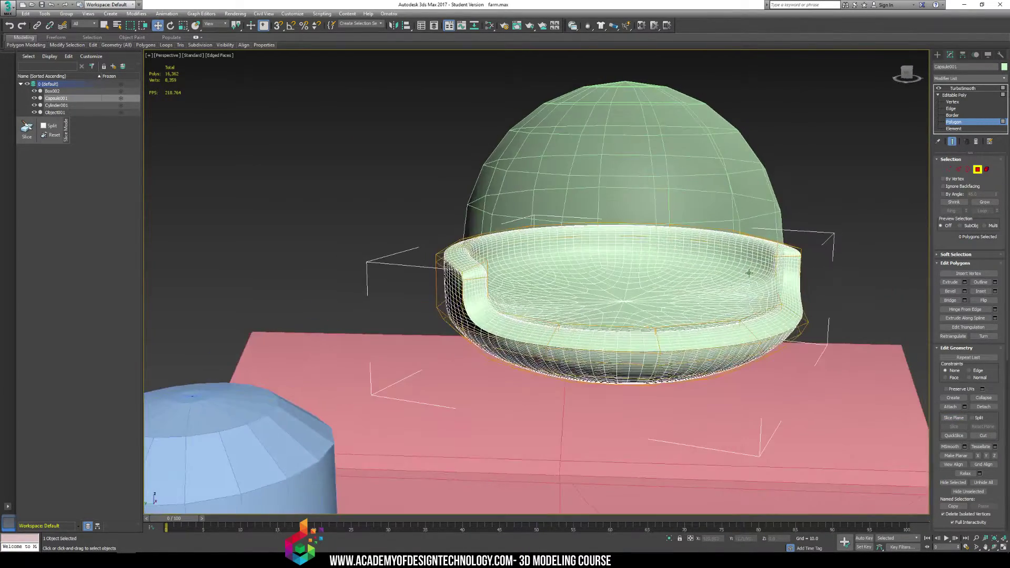
pyautogui.press('F4')
pyautogui.keyDown('alt'); pyautogui.moveTo(656, 262); pyautogui.dragTo(696, 262, button='middle'); pyautogui.keyUp('alt')
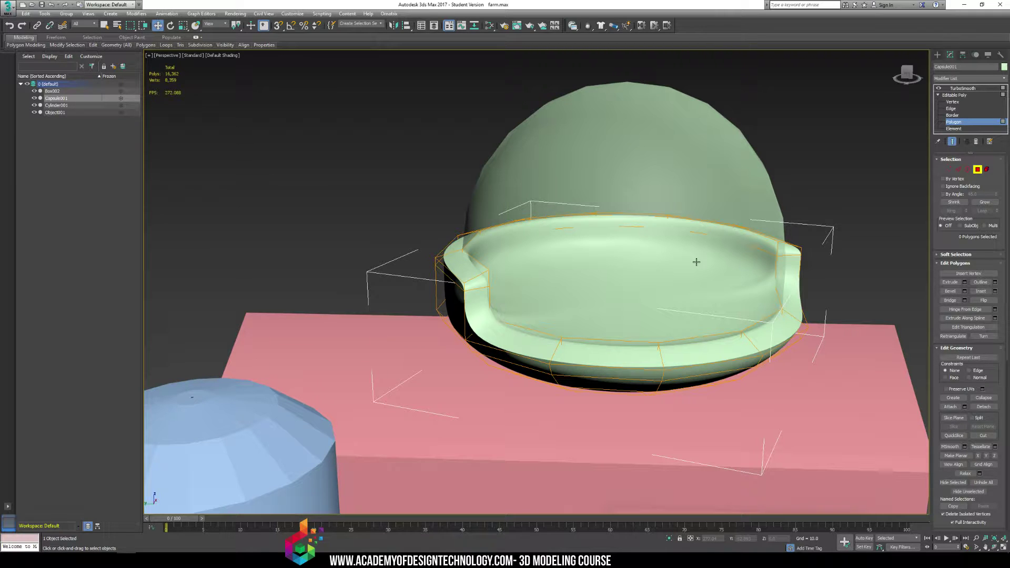
pyautogui.click(728, 289)
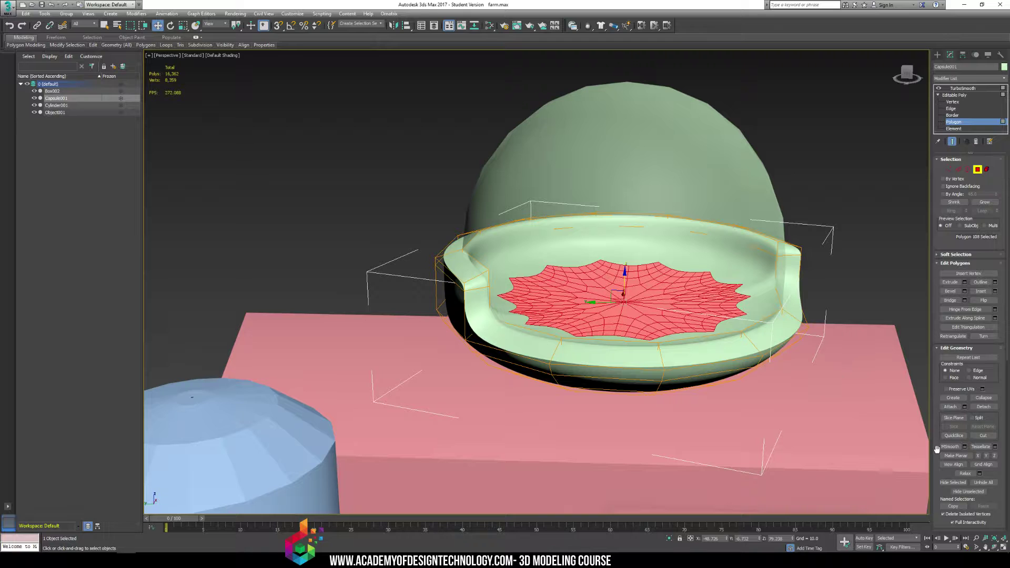
pyautogui.moveTo(937, 448); pyautogui.dragTo(929, 227)
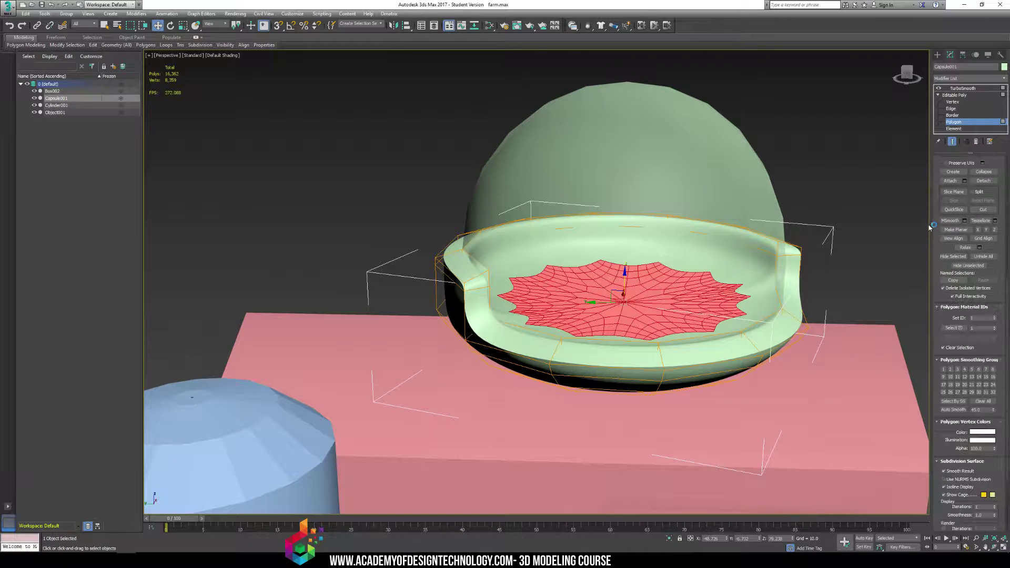
pyautogui.click(856, 265)
pyautogui.scroll(-3, 789, 266)
pyautogui.press('F4')
pyautogui.press('F4')
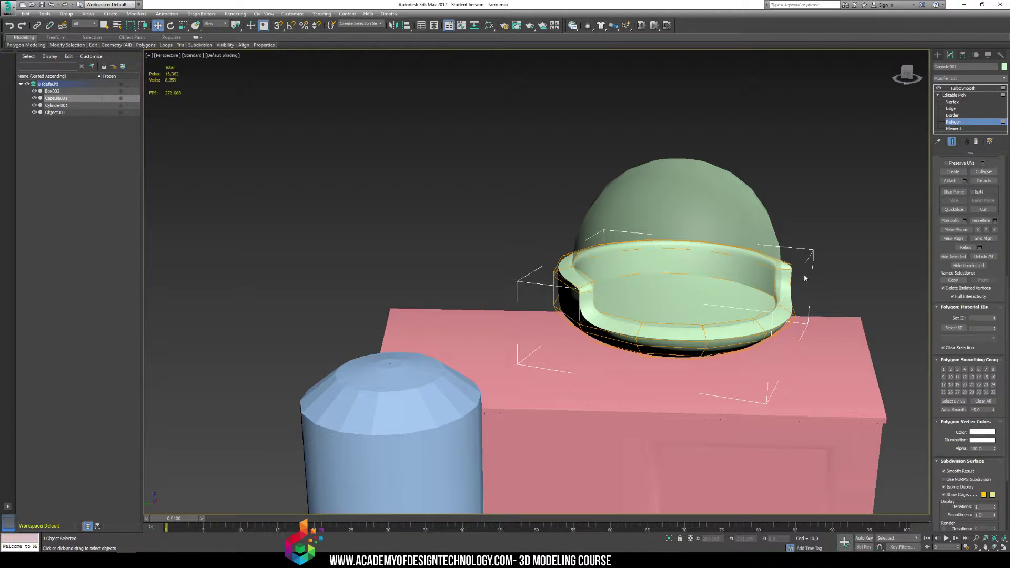
# Select the full circle of wedge-shaped polygons at the centre of the hull's underside.
pyautogui.moveTo(814, 275)
pyautogui.keyDown('alt'); pyautogui.mouseDown(button='middle')
pyautogui.moveTo(860, 279)
pyautogui.moveTo(822, 266)
pyautogui.moveTo(766, 278)
pyautogui.moveTo(817, 278)
pyautogui.moveTo(803, 246)
pyautogui.moveTo(809, 229)
pyautogui.mouseUp(button='middle'); pyautogui.keyUp('alt')
pyautogui.scroll(4, 678, 322)
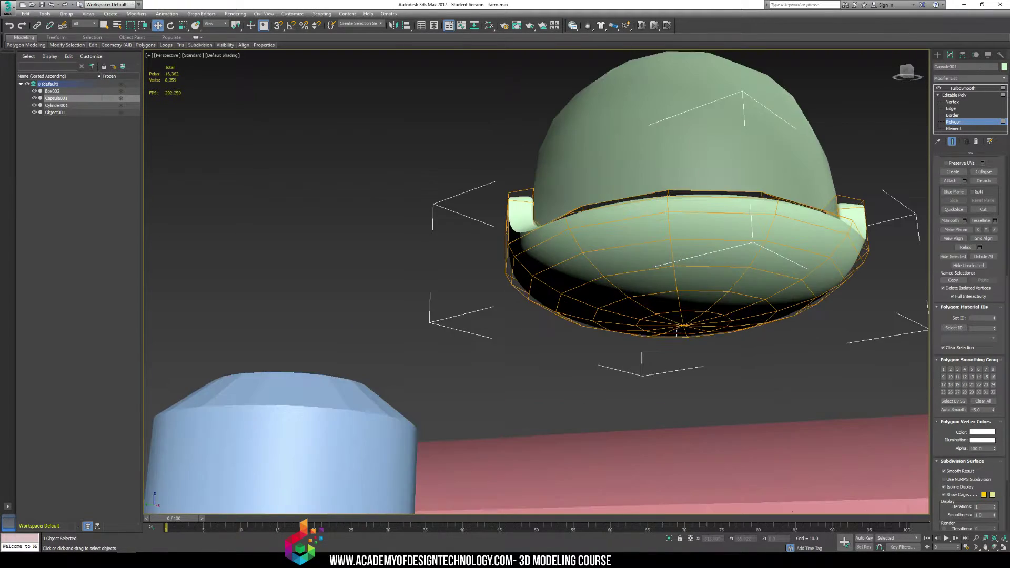
pyautogui.click(668, 294)
pyautogui.keyDown('ctrl'); pyautogui.click(653, 320); pyautogui.keyUp('ctrl')
pyautogui.keyDown('ctrl'); pyautogui.click(647, 307); pyautogui.keyUp('ctrl')
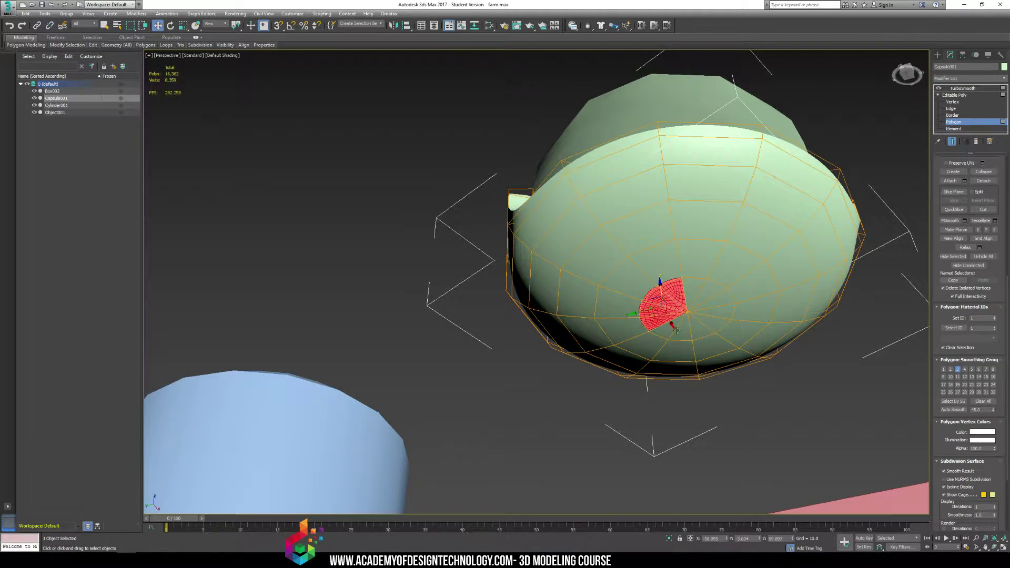
pyautogui.keyDown('ctrl'); pyautogui.click(684, 331); pyautogui.keyUp('ctrl')
pyautogui.keyDown('ctrl'); pyautogui.click(707, 327); pyautogui.keyUp('ctrl')
pyautogui.keyDown('ctrl'); pyautogui.click(721, 313); pyautogui.keyUp('ctrl')
pyautogui.keyDown('ctrl'); pyautogui.click(719, 297); pyautogui.keyUp('ctrl')
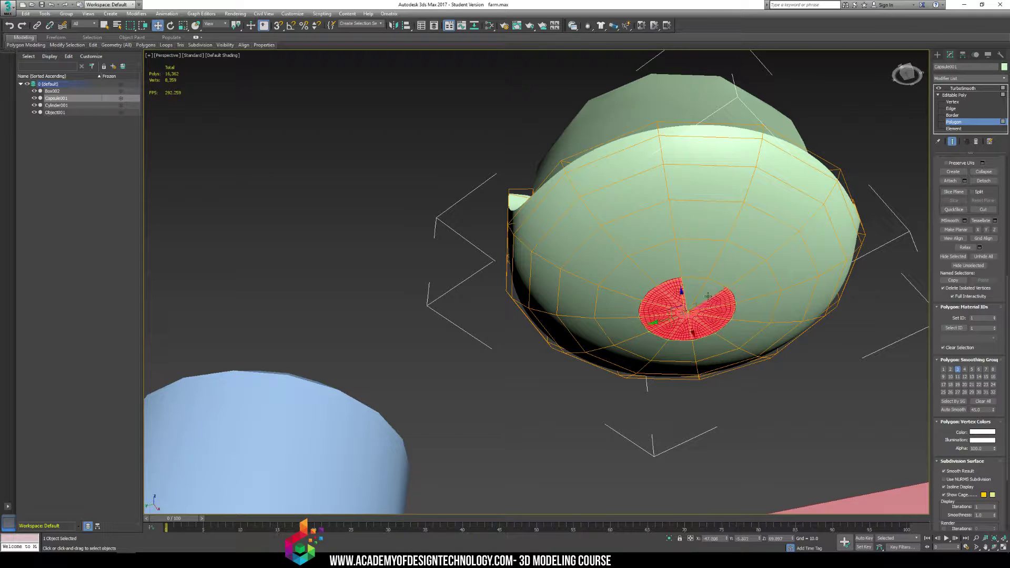
pyautogui.keyDown('ctrl'); pyautogui.click(708, 289); pyautogui.keyUp('ctrl')
pyautogui.keyDown('ctrl'); pyautogui.click(693, 288); pyautogui.keyUp('ctrl')
pyautogui.keyDown('alt'); pyautogui.moveTo(693, 288); pyautogui.dragTo(695, 331, button='middle'); pyautogui.keyUp('alt')
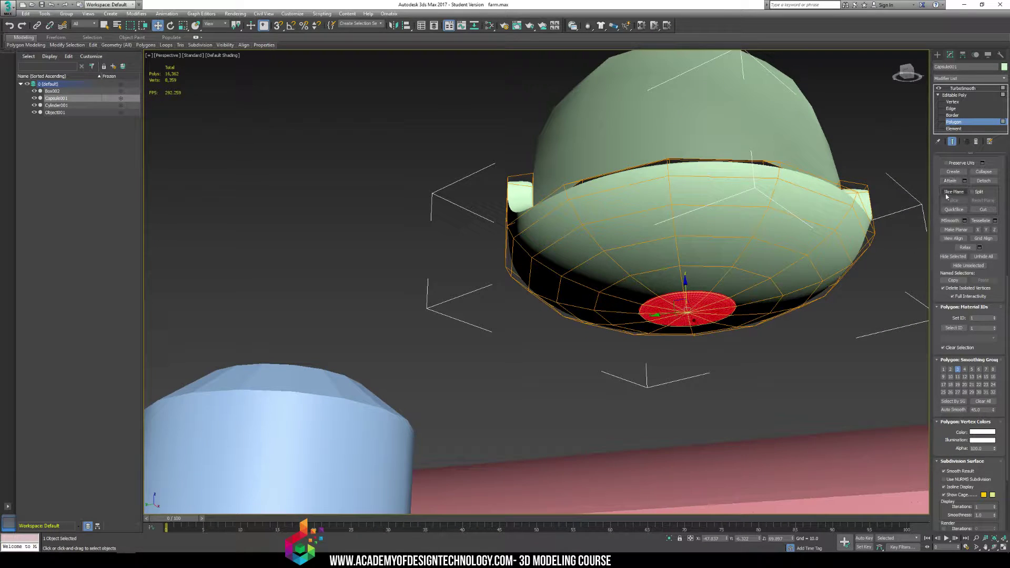
# Extrude and scale the selected underside polygons repeatedly to form a round, hollow nozzle beneath the ship.
pyautogui.scroll(5, 945, 194)
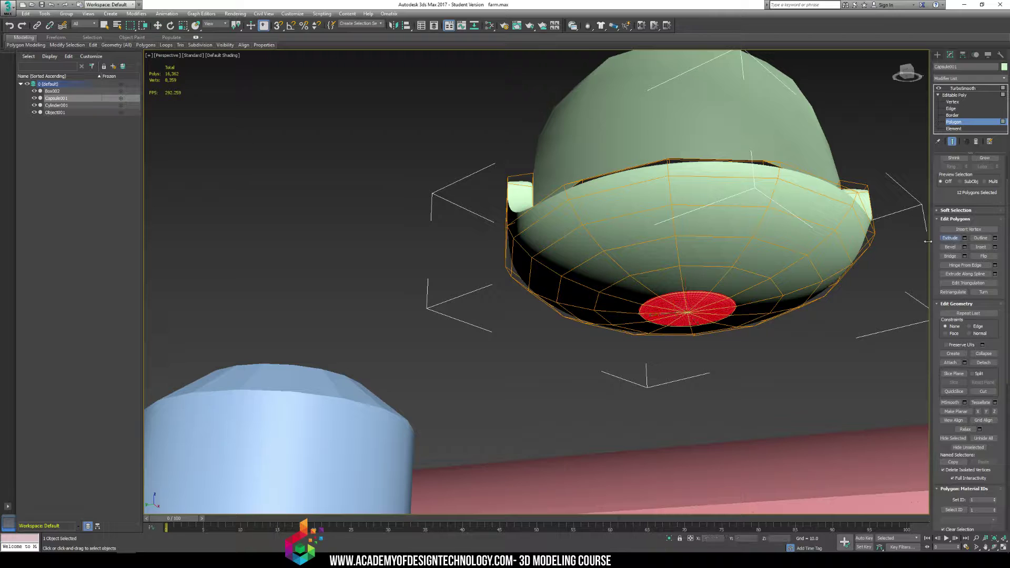
pyautogui.click(950, 238)
pyautogui.moveTo(693, 303)
pyautogui.mouseDown()
pyautogui.moveTo(702, 295)
pyautogui.moveTo(690, 343)
pyautogui.moveTo(690, 322)
pyautogui.mouseUp()
pyautogui.press('r')
pyautogui.click(948, 238)
pyautogui.press('r')
pyautogui.click(948, 238)
# Select six evenly spaced polygons in a ring around the hull's lower side.
pyautogui.keyDown('alt'); pyautogui.moveTo(762, 326); pyautogui.dragTo(621, 274, button='middle'); pyautogui.keyUp('alt')
pyautogui.click(597, 240)
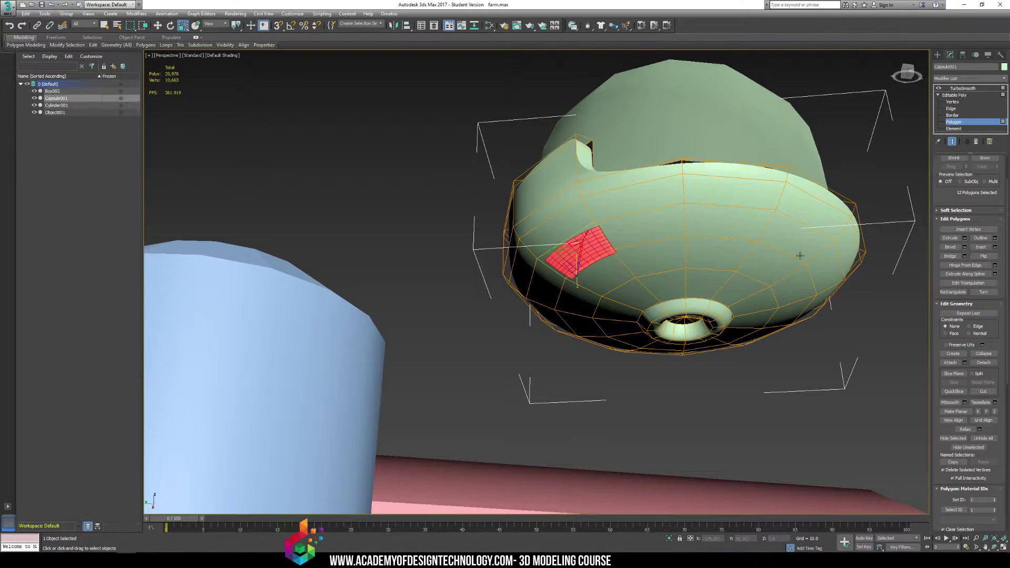
pyautogui.keyDown('alt'); pyautogui.moveTo(800, 256); pyautogui.dragTo(784, 234, button='middle'); pyautogui.keyUp('alt')
pyautogui.keyDown('alt'); pyautogui.moveTo(723, 193); pyautogui.dragTo(790, 404, button='middle'); pyautogui.keyUp('alt')
pyautogui.keyDown('ctrl'); pyautogui.click(747, 429); pyautogui.keyUp('ctrl')
pyautogui.keyDown('ctrl'); pyautogui.click(659, 398); pyautogui.keyUp('ctrl')
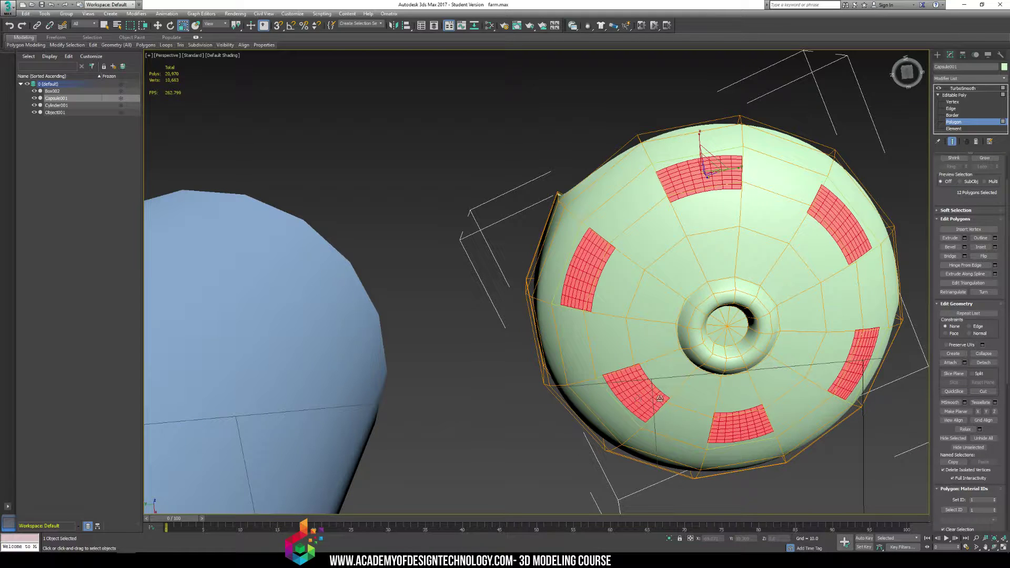
# Try to extrude and scale the six selected hull polygons without a separate smoothing group.
pyautogui.click(949, 238)
pyautogui.moveTo(701, 174); pyautogui.dragTo(713, 187)
pyautogui.keyDown('alt'); pyautogui.moveTo(713, 186); pyautogui.dragTo(746, 267, button='middle'); pyautogui.keyUp('alt')
pyautogui.press('r')
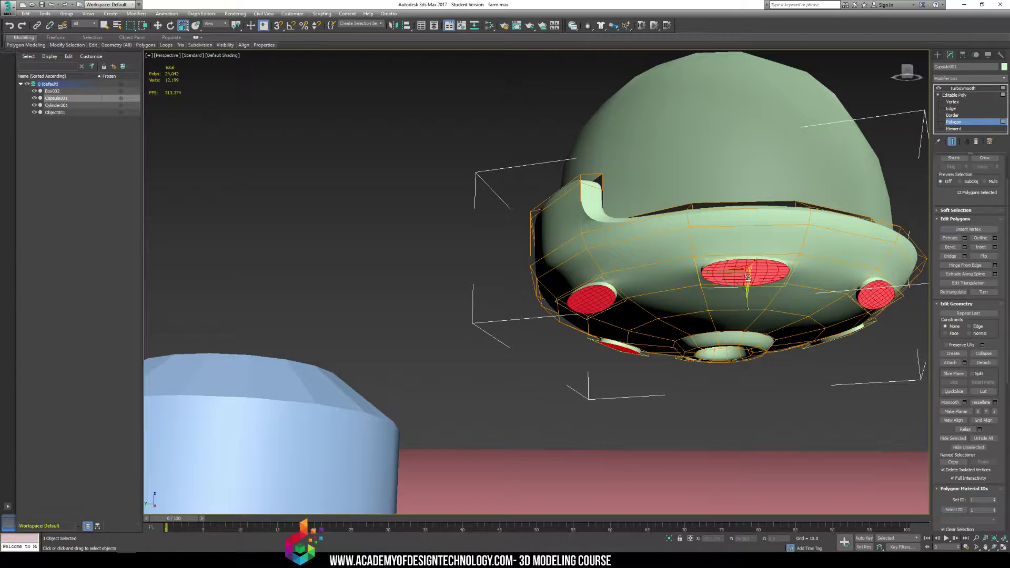
pyautogui.click(942, 239)
pyautogui.moveTo(740, 270); pyautogui.dragTo(738, 267)
pyautogui.hotkey('ctrl', 'z')
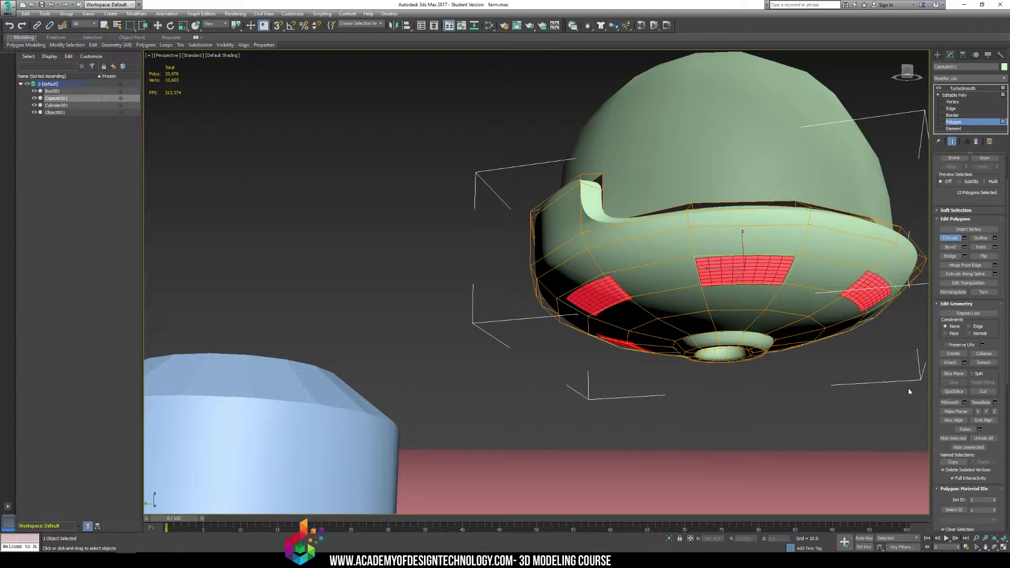
# Assign smoothing group 4 to the six selected hull polygons, and extrude and scale them into raised round pads.
pyautogui.scroll(-5, 934, 413)
pyautogui.click(964, 330)
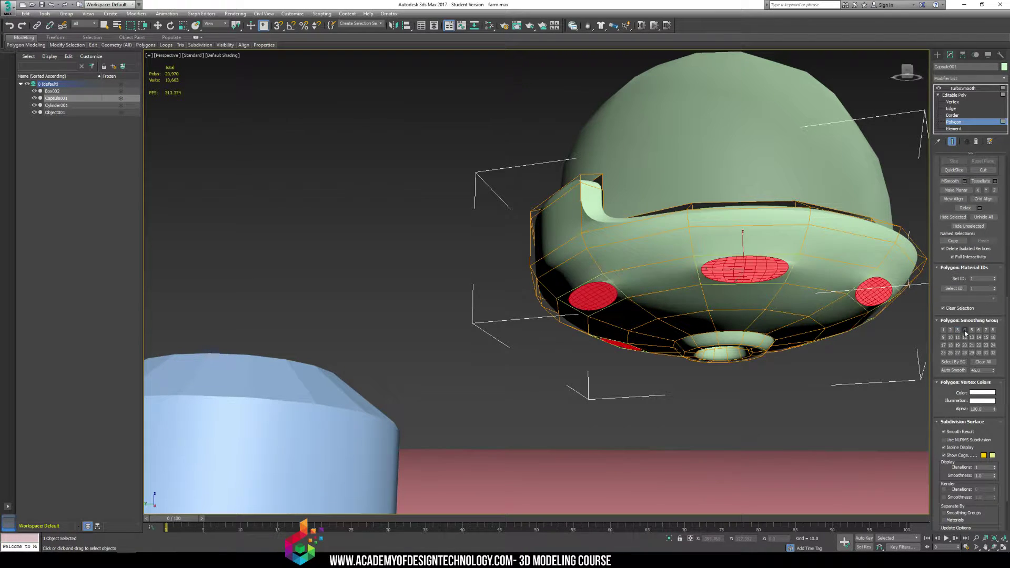
pyautogui.moveTo(752, 271); pyautogui.dragTo(741, 286)
pyautogui.press('r')
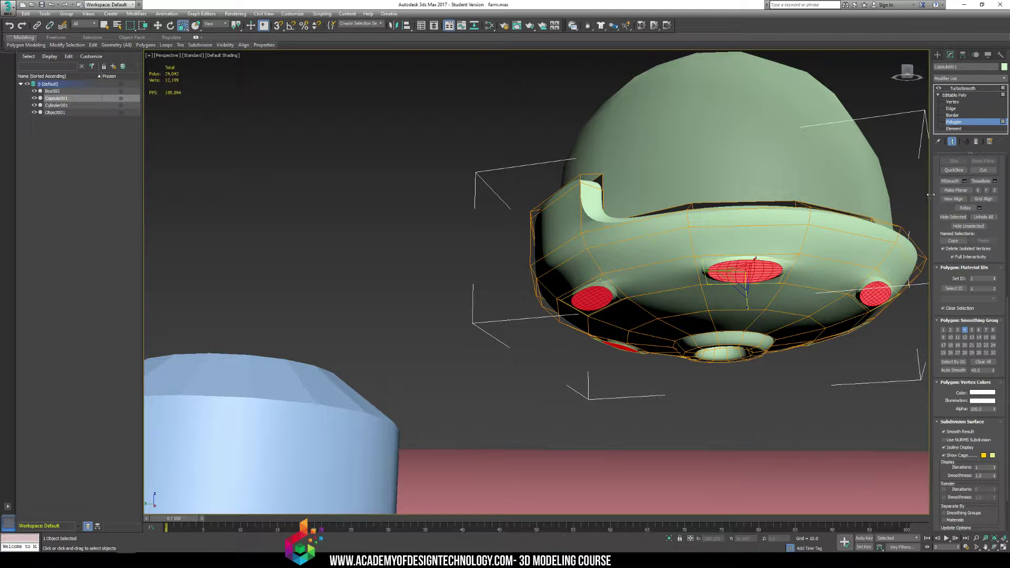
# Inset the six raised polygons and extrude them inward to form hollow ports around the hull.
pyautogui.scroll(3, 967, 264)
pyautogui.moveTo(997, 227); pyautogui.dragTo(980, 365)
pyautogui.click(994, 284)
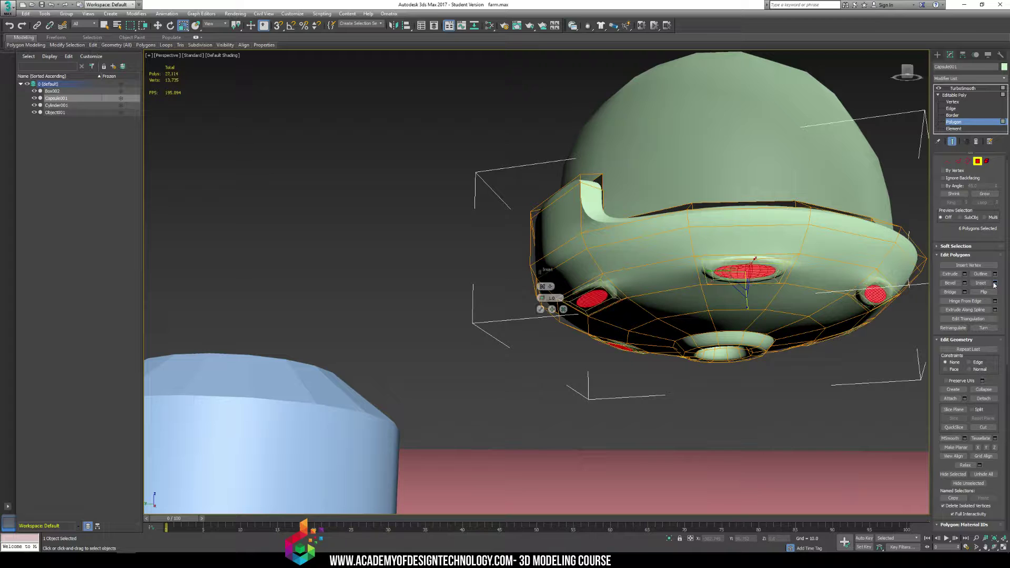
pyautogui.click(540, 309)
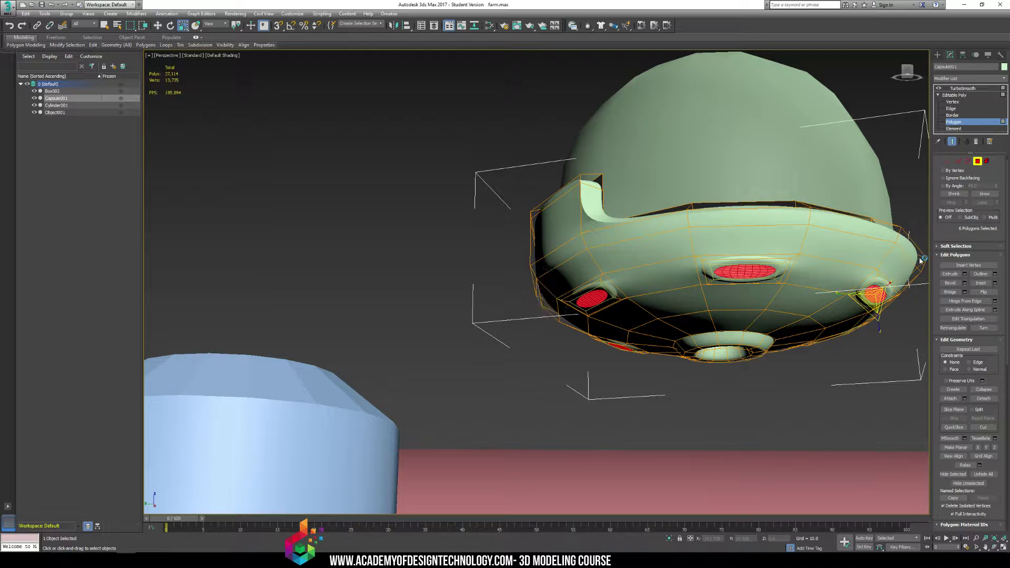
pyautogui.click(950, 274)
pyautogui.moveTo(747, 266); pyautogui.dragTo(747, 277)
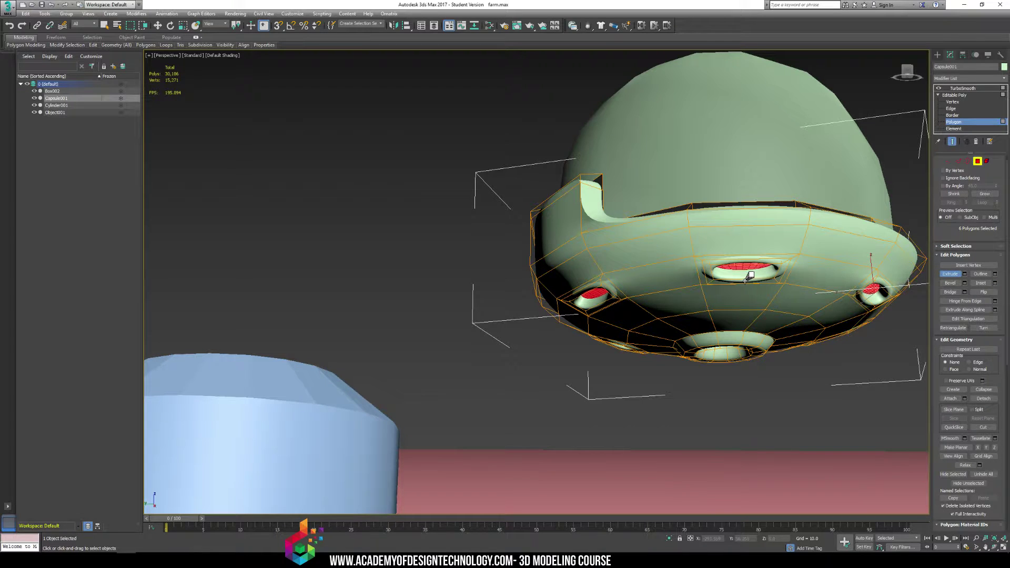
pyautogui.click(841, 362)
pyautogui.keyDown('alt'); pyautogui.moveTo(845, 365); pyautogui.dragTo(762, 352, button='middle'); pyautogui.keyUp('alt')
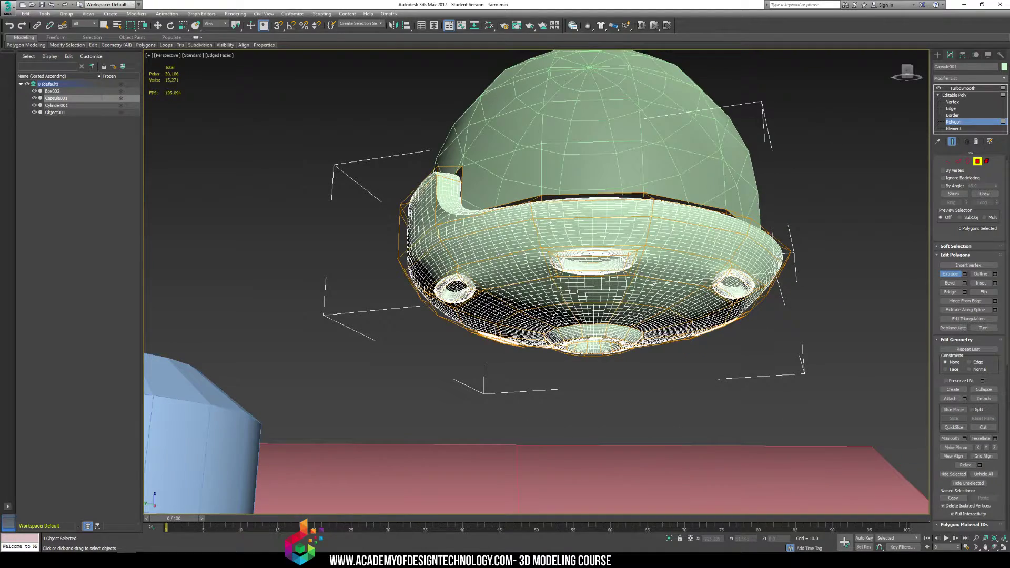
# Return the hull to its TurboSmooth level and select the hull and dome together.
pyautogui.click(963, 88)
pyautogui.press('r')
pyautogui.keyDown('alt'); pyautogui.moveTo(771, 208); pyautogui.dragTo(716, 184, button='middle'); pyautogui.keyUp('alt')
pyautogui.keyDown('alt'); pyautogui.moveTo(522, 193); pyautogui.dragTo(711, 297, button='middle'); pyautogui.keyUp('alt')
pyautogui.press('w')
pyautogui.keyDown('ctrl'); pyautogui.click(581, 203); pyautogui.keyUp('ctrl')
pyautogui.press('e')
pyautogui.press('w')
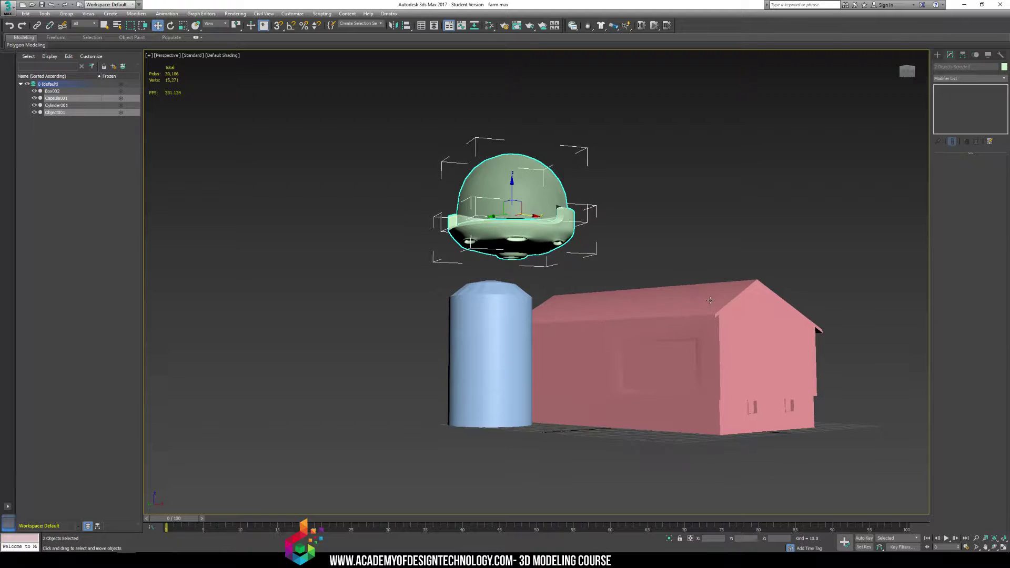
# Create a large ground plane about 916 by 1097 units beneath the barn and silo.
pyautogui.click(937, 55)
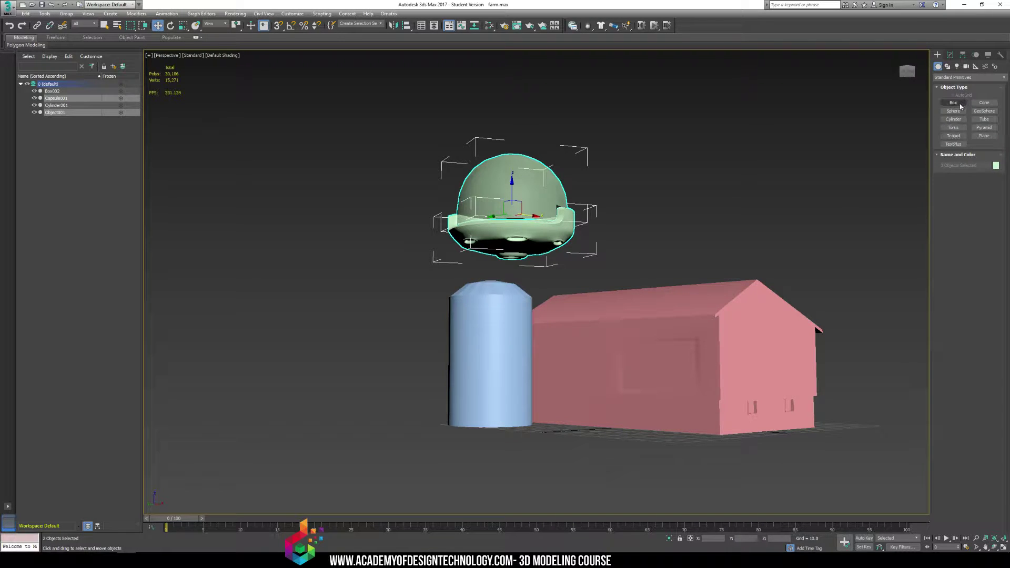
pyautogui.click(984, 135)
pyautogui.keyDown('alt'); pyautogui.moveTo(526, 263); pyautogui.dragTo(473, 316, button='middle'); pyautogui.keyUp('alt')
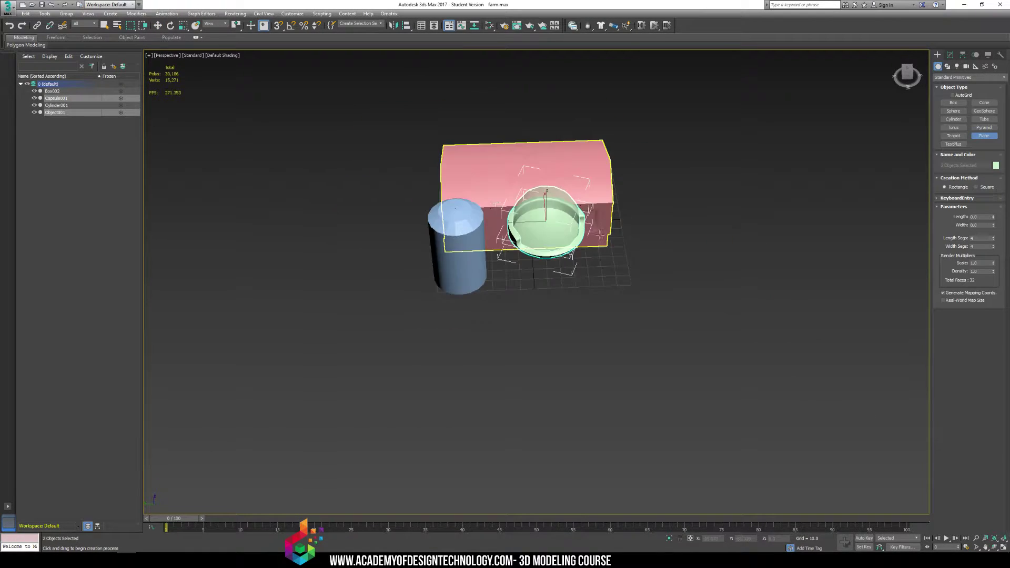
pyautogui.scroll(-8, 436, 158)
pyautogui.moveTo(365, 118); pyautogui.dragTo(642, 336)
pyautogui.keyDown('alt'); pyautogui.moveTo(642, 335); pyautogui.dragTo(499, 211, button='middle'); pyautogui.keyUp('alt')
pyautogui.scroll(8, 468, 165)
pyautogui.keyDown('alt'); pyautogui.moveTo(535, 243); pyautogui.dragTo(544, 169, button='middle'); pyautogui.keyUp('alt')
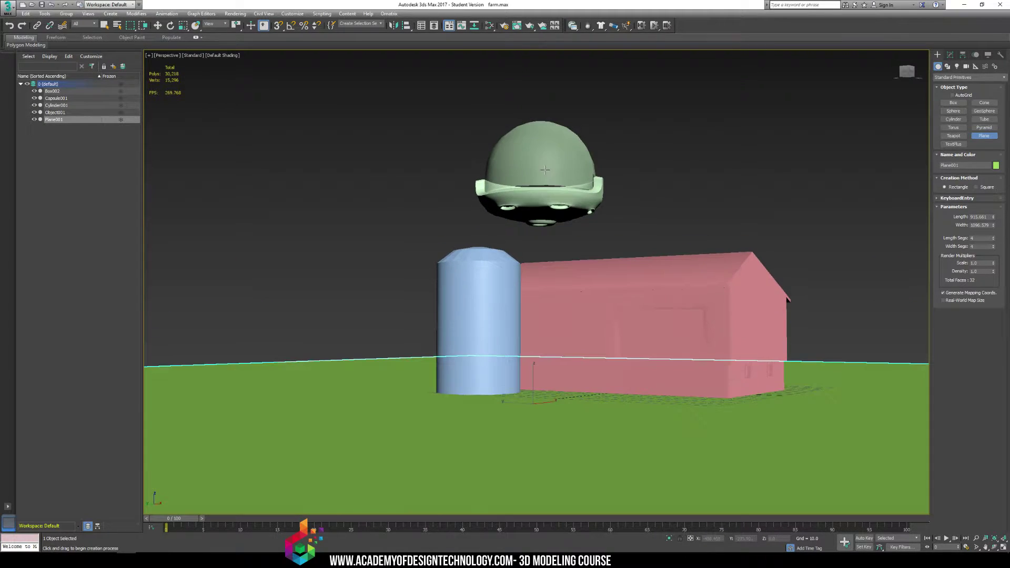
# Rotate the ship's hull and dome about the vertical axis and move them sideways toward the barn.
pyautogui.press('w')
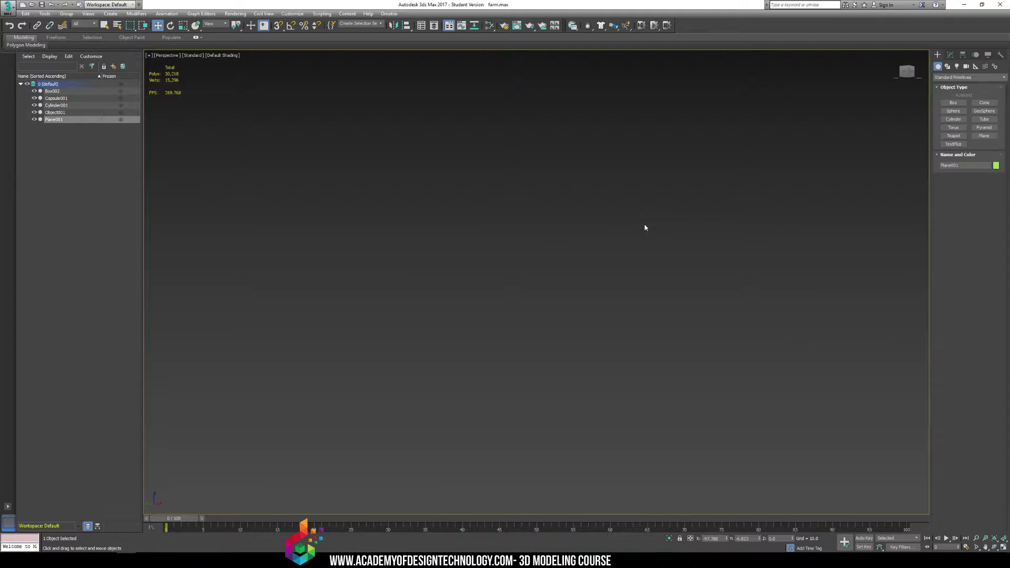
pyautogui.moveTo(627, 245); pyautogui.dragTo(644, 216, button='middle')
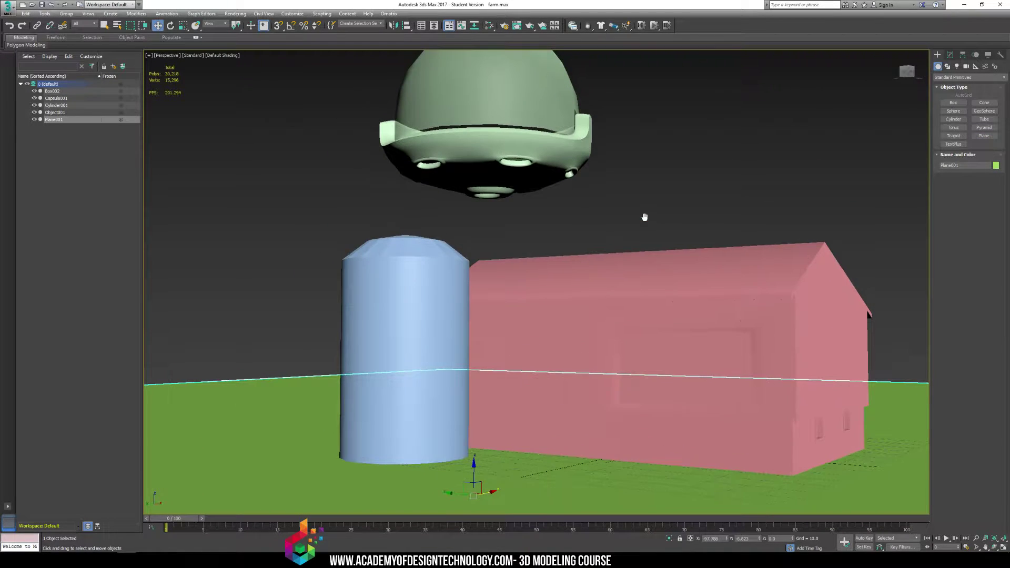
pyautogui.click(975, 539)
pyautogui.moveTo(695, 401); pyautogui.dragTo(689, 378)
pyautogui.press('w')
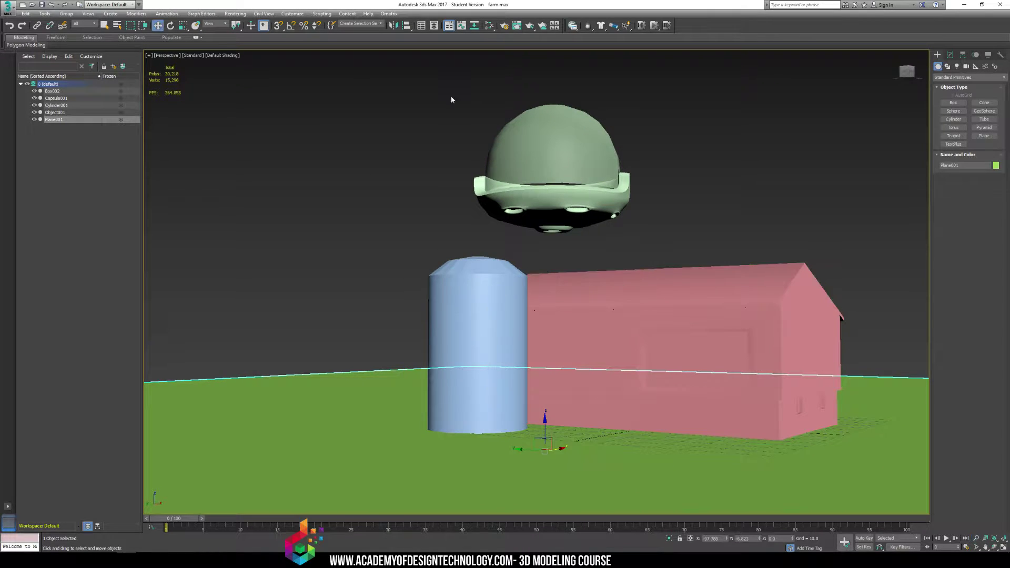
pyautogui.moveTo(624, 225); pyautogui.dragTo(623, 222)
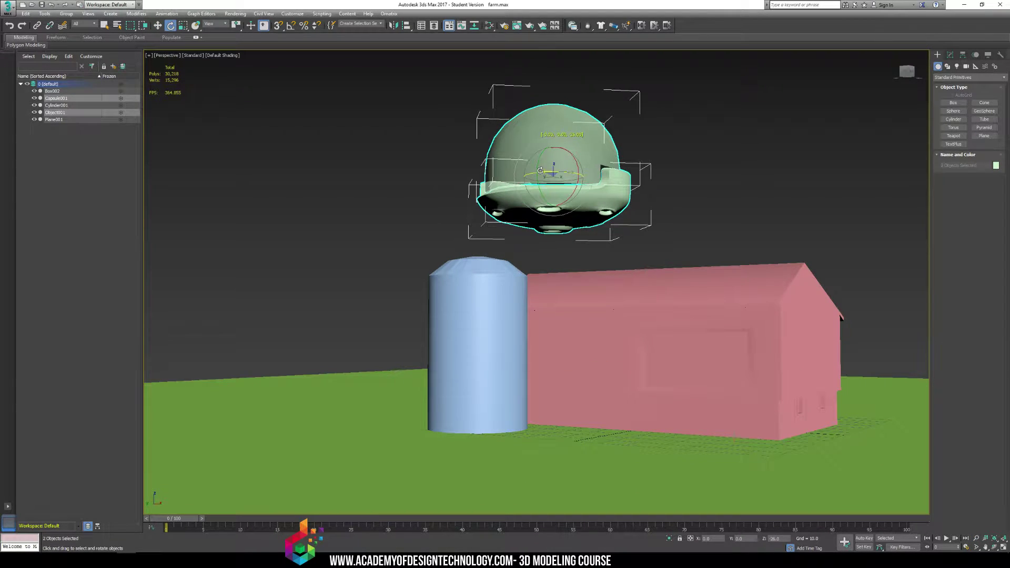
pyautogui.moveTo(574, 191); pyautogui.dragTo(628, 187)
pyautogui.click(763, 242)
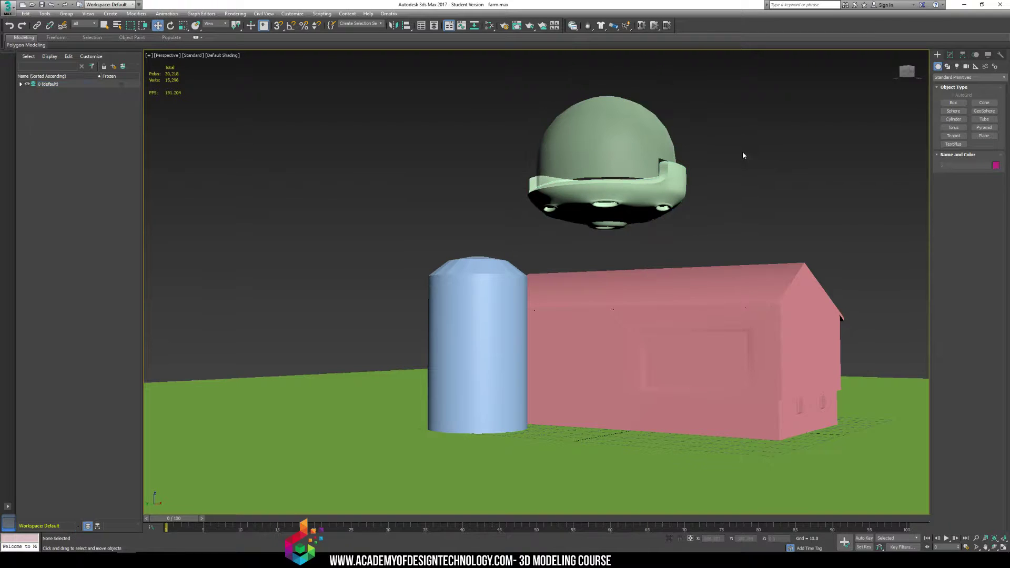
# Render the perspective view of the ship hovering over the farm and close the rendered image.
pyautogui.moveTo(894, 289); pyautogui.dragTo(761, 258, button='middle')
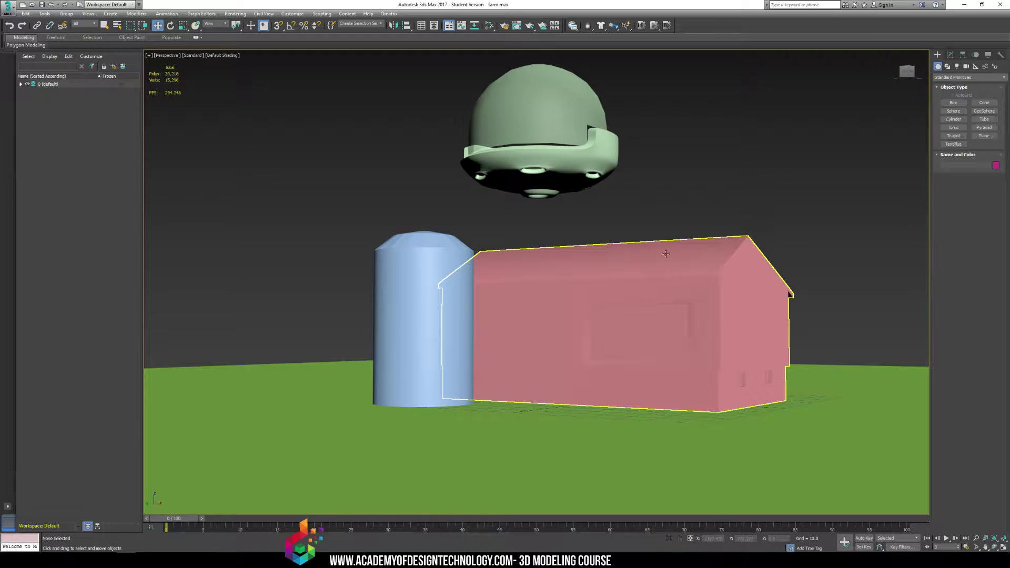
pyautogui.hotkey('shift', 'q')
pyautogui.moveTo(157, 39); pyautogui.dragTo(324, 69)
pyautogui.click(397, 69)
# Delete every object in the farm scene and reset to a new, empty scene.
pyautogui.keyDown('alt'); pyautogui.moveTo(634, 296); pyautogui.dragTo(520, 147, button='middle'); pyautogui.keyUp('alt')
pyautogui.hotkey('ctrl', 'a')
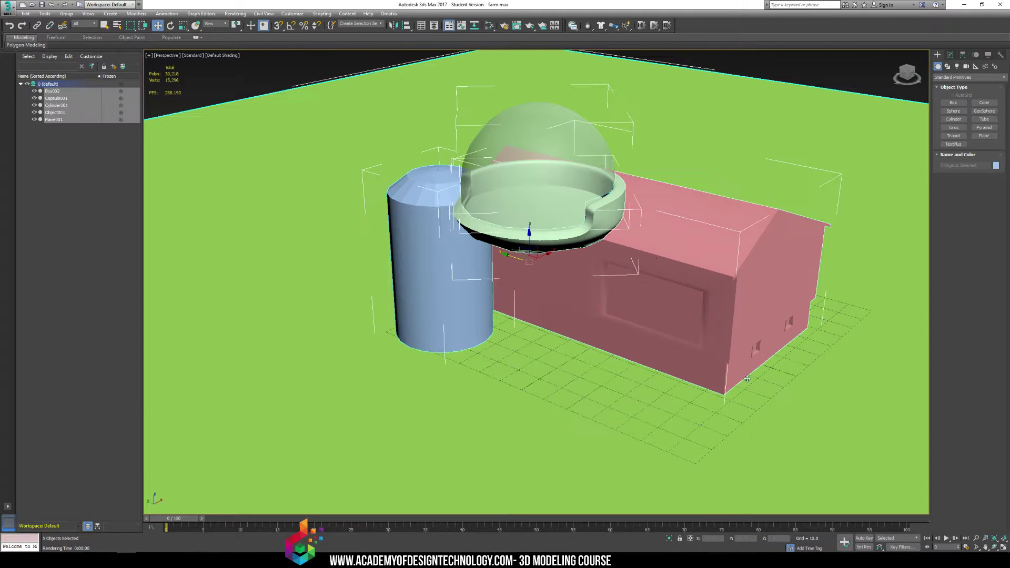
pyautogui.press('Delete')
pyautogui.click(8, 6)
pyautogui.click(21, 50)
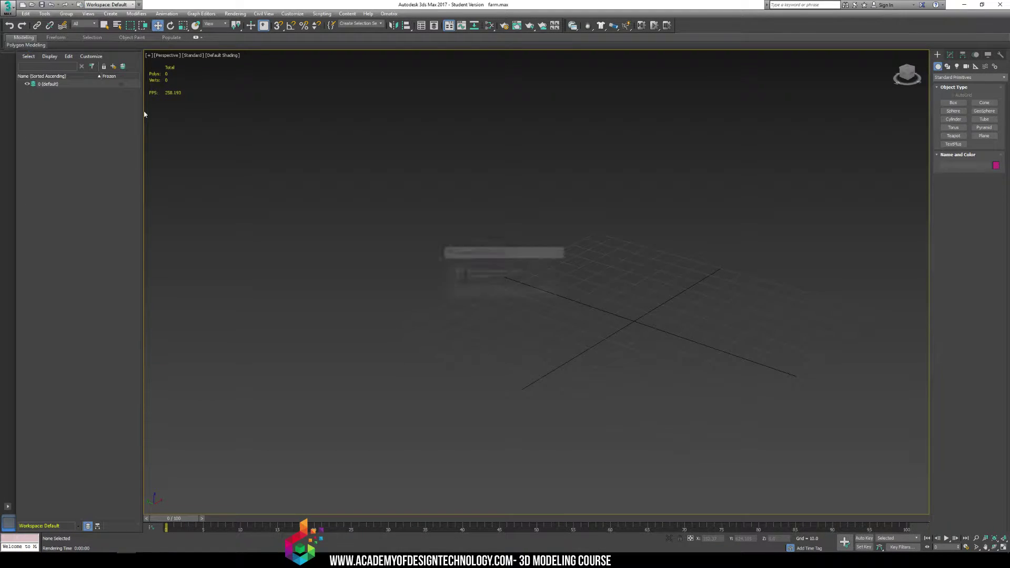
pyautogui.click(509, 293)
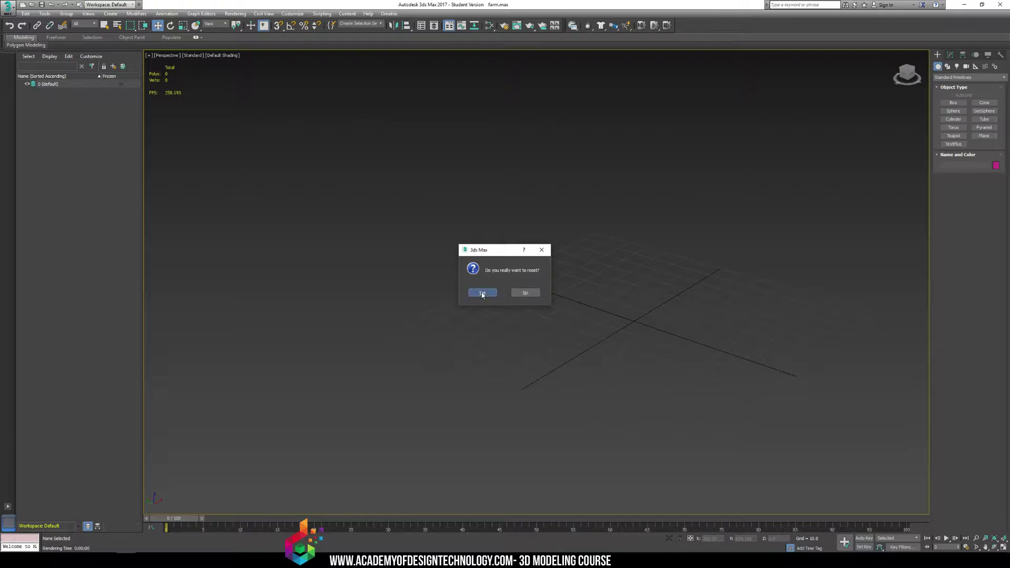
pyautogui.click(476, 293)
# Switch to the barn assignment note in Notepad and change the small objects heading to "2-3 SMALL OBJECTS".
pyautogui.moveTo(175, 558)
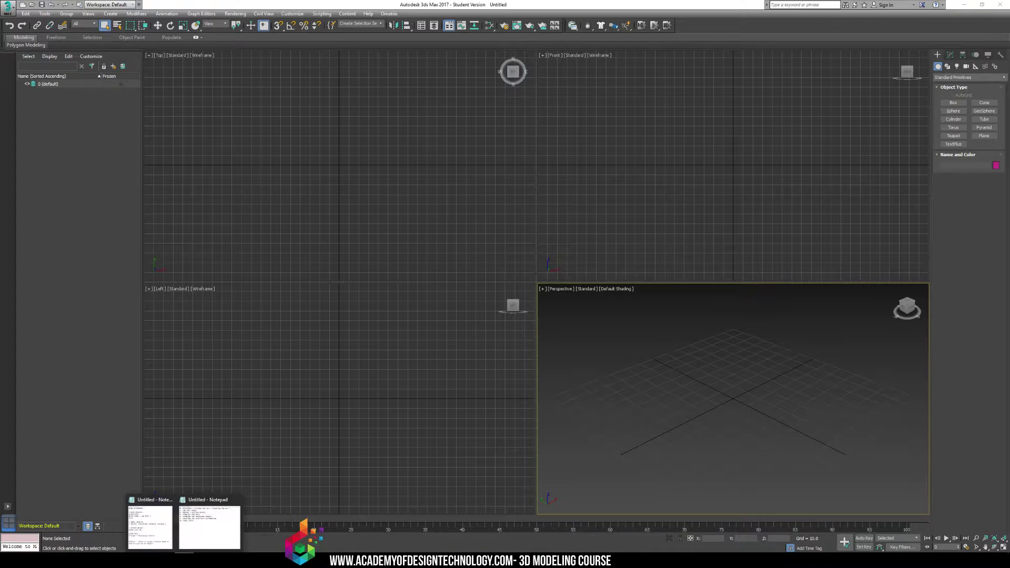
pyautogui.click(153, 533)
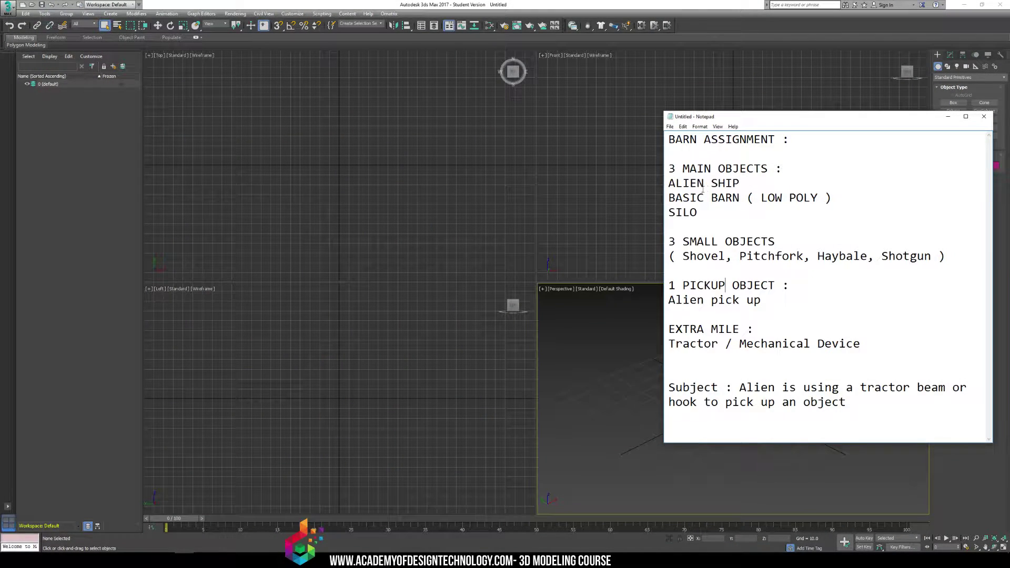
pyautogui.click(676, 241)
pyautogui.click(670, 242)
pyautogui.write('2')
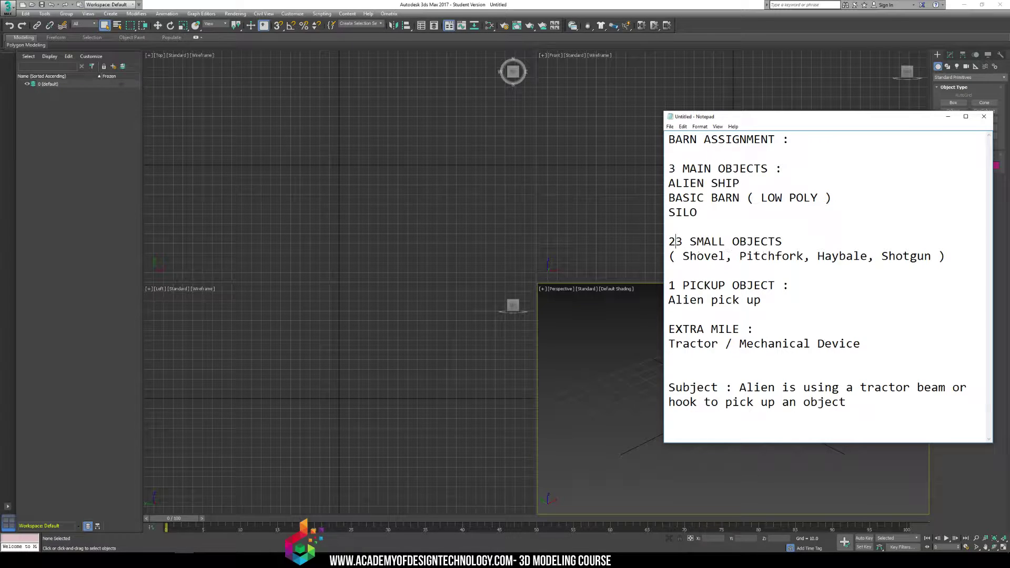
pyautogui.write('-')
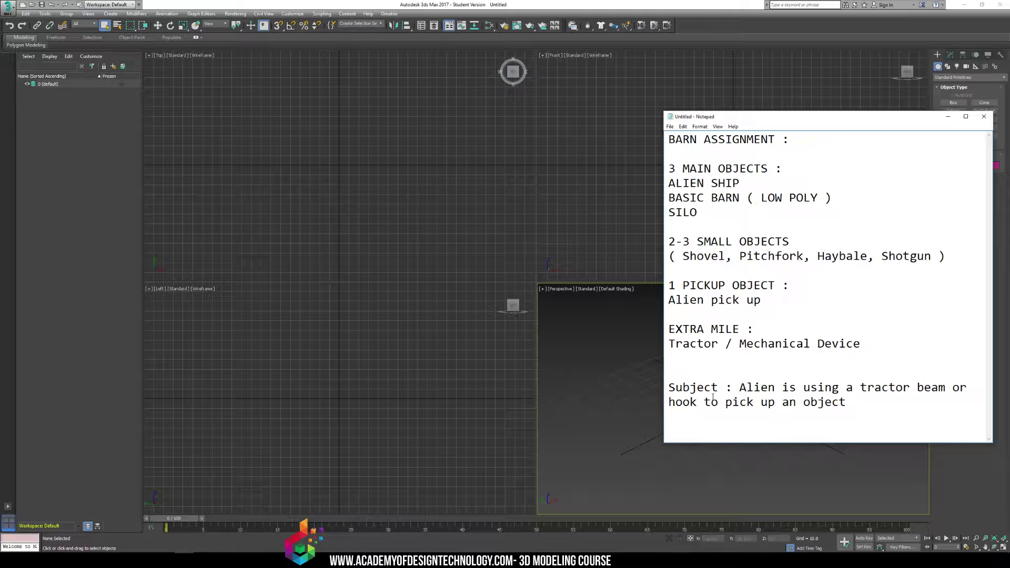
pyautogui.click(601, 393)
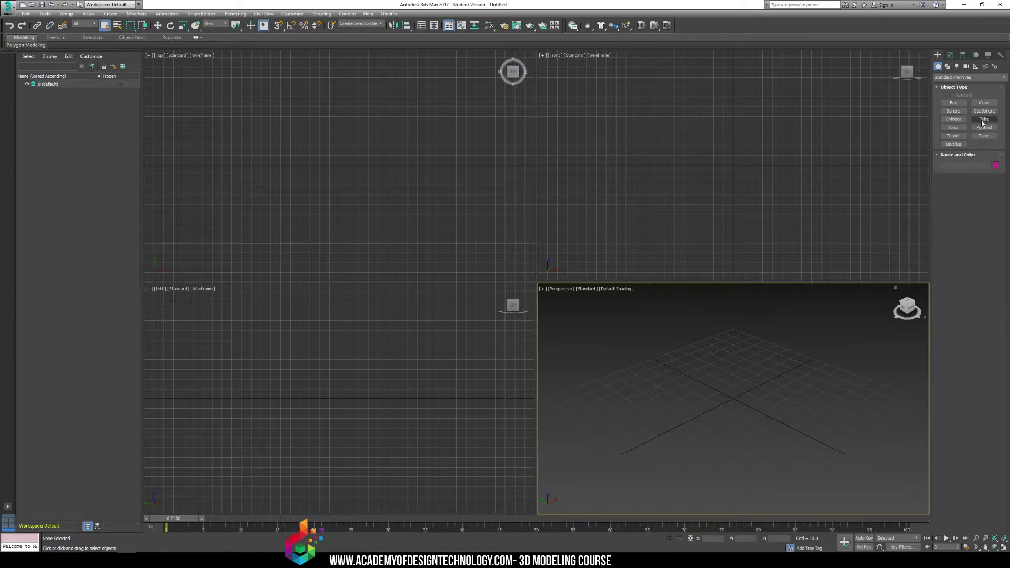
# Switch to 3ds Max and create a box about 77 by 63 by 55 units in the perspective view.
pyautogui.click(953, 103)
pyautogui.moveTo(725, 360); pyautogui.dragTo(743, 457)
pyautogui.click(742, 362)
pyautogui.press('F4')
pyautogui.keyDown('alt'); pyautogui.moveTo(742, 363); pyautogui.dragTo(787, 346, button='middle'); pyautogui.keyUp('alt')
pyautogui.press('F4')
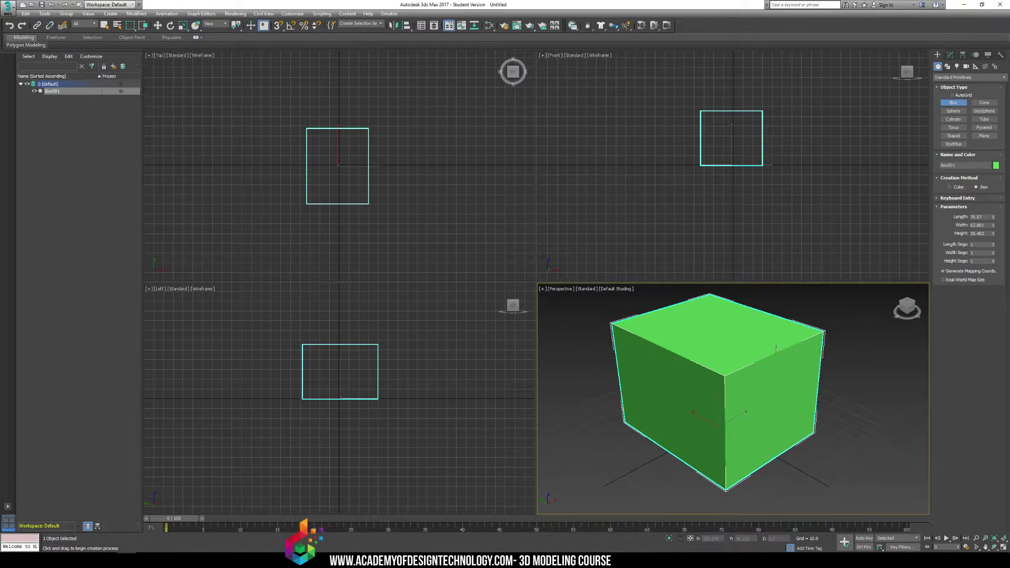
pyautogui.rightClick(775, 348)
# Maximize the perspective view with edged faces and polygon statistics displayed.
pyautogui.press('F4')
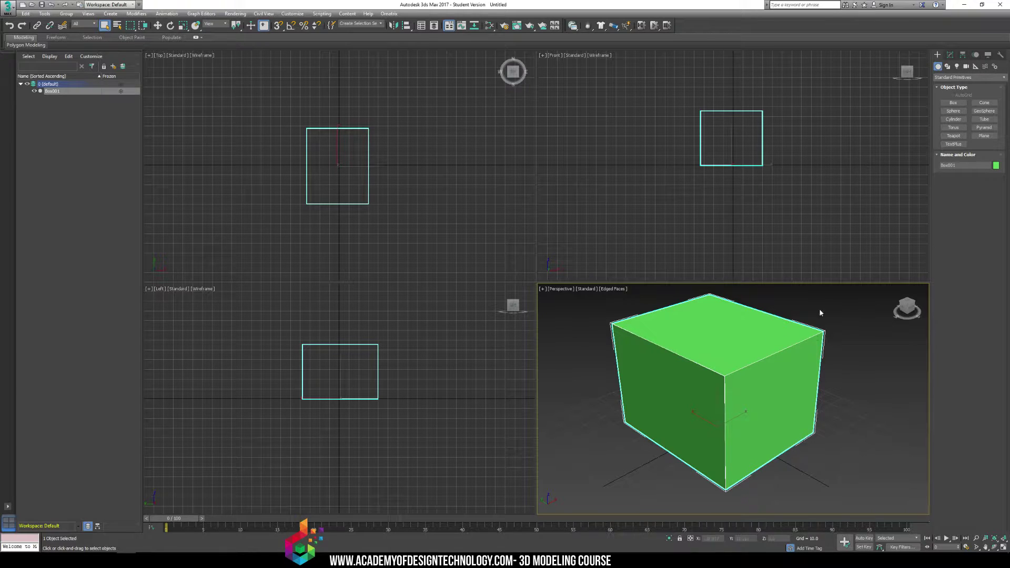
pyautogui.moveTo(799, 353); pyautogui.dragTo(809, 362, button='middle')
pyautogui.press('7')
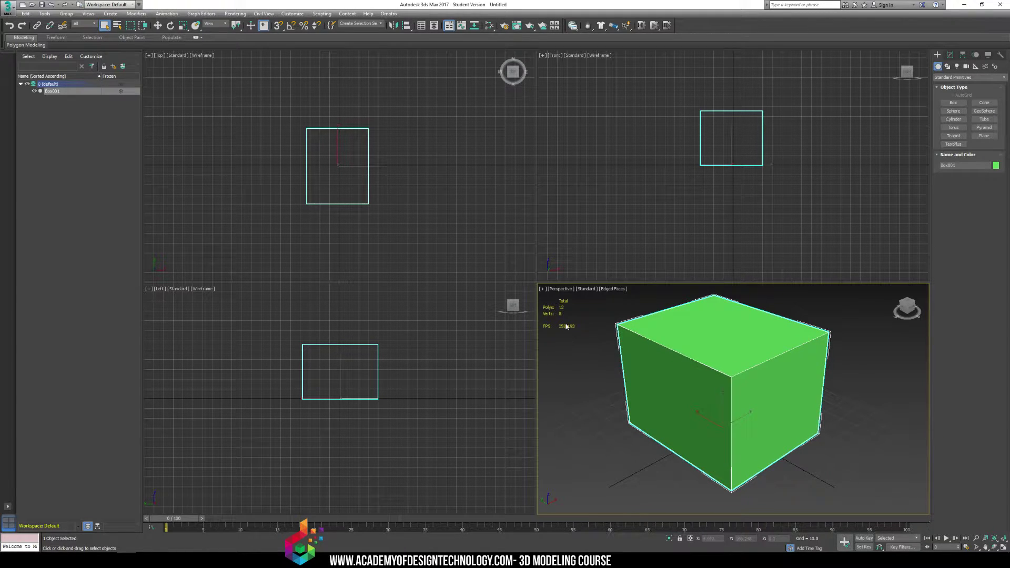
pyautogui.click(542, 288)
pyautogui.click(544, 296)
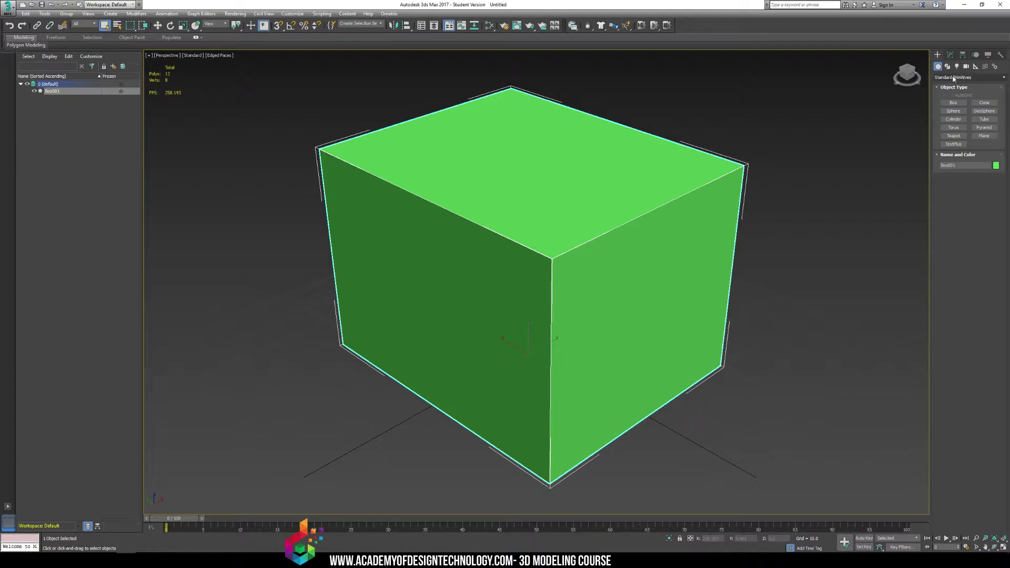
# Convert the box to an Editable Poly.
pyautogui.click(949, 55)
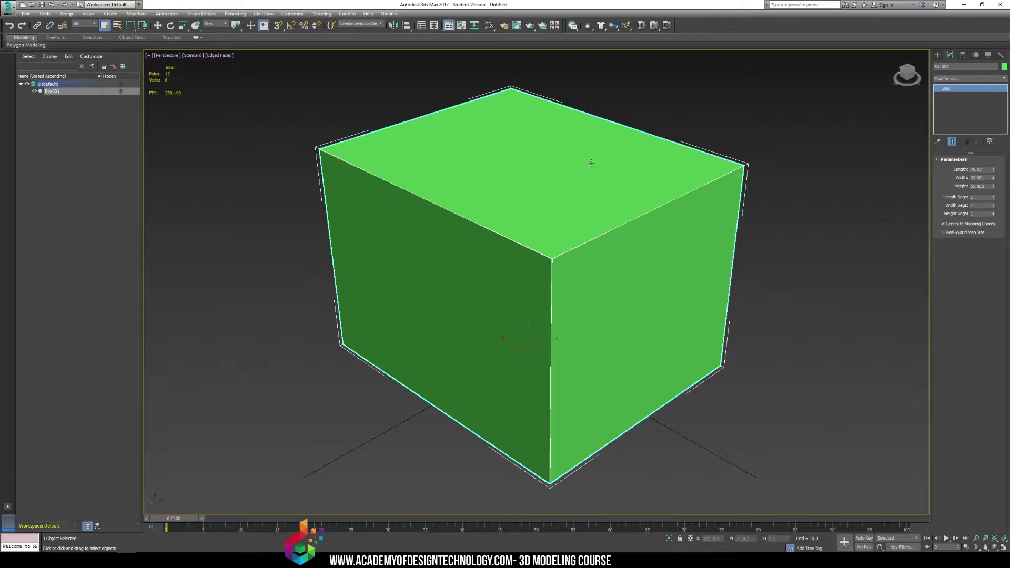
pyautogui.rightClick(600, 180)
pyautogui.moveTo(630, 266)
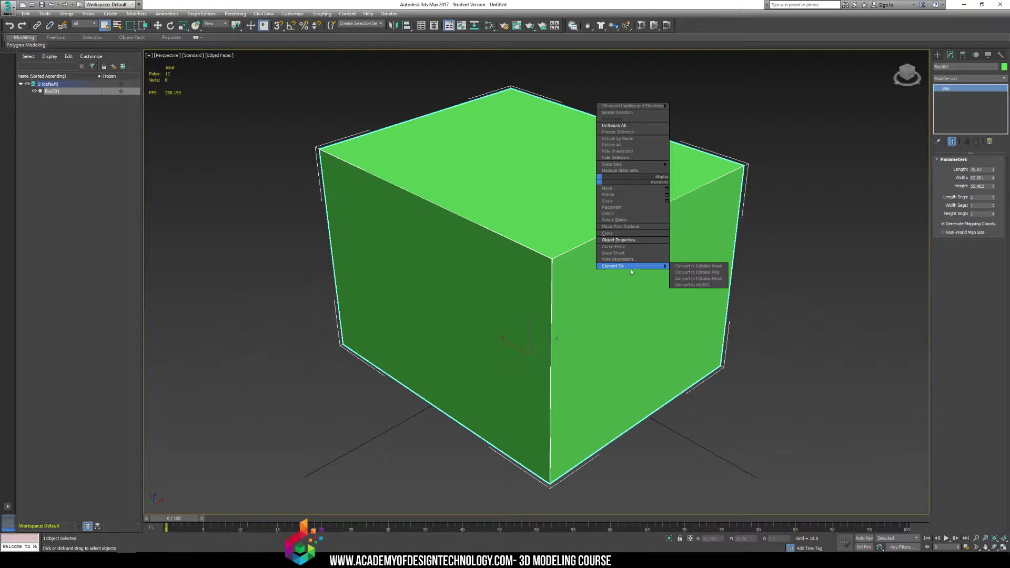
pyautogui.click(696, 273)
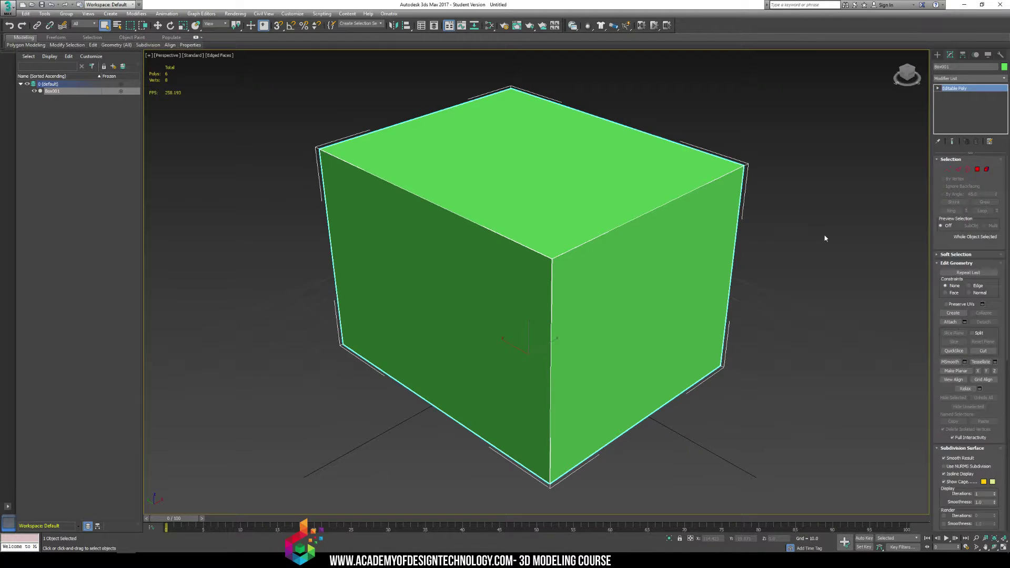
# Switch the box to Polygon sub-object level and select its four side polygons.
pyautogui.click(683, 215)
pyautogui.click(938, 89)
pyautogui.click(952, 116)
pyautogui.keyDown('alt'); pyautogui.moveTo(789, 174); pyautogui.dragTo(735, 158, button='middle'); pyautogui.keyUp('alt')
pyautogui.moveTo(272, 215); pyautogui.dragTo(761, 268)
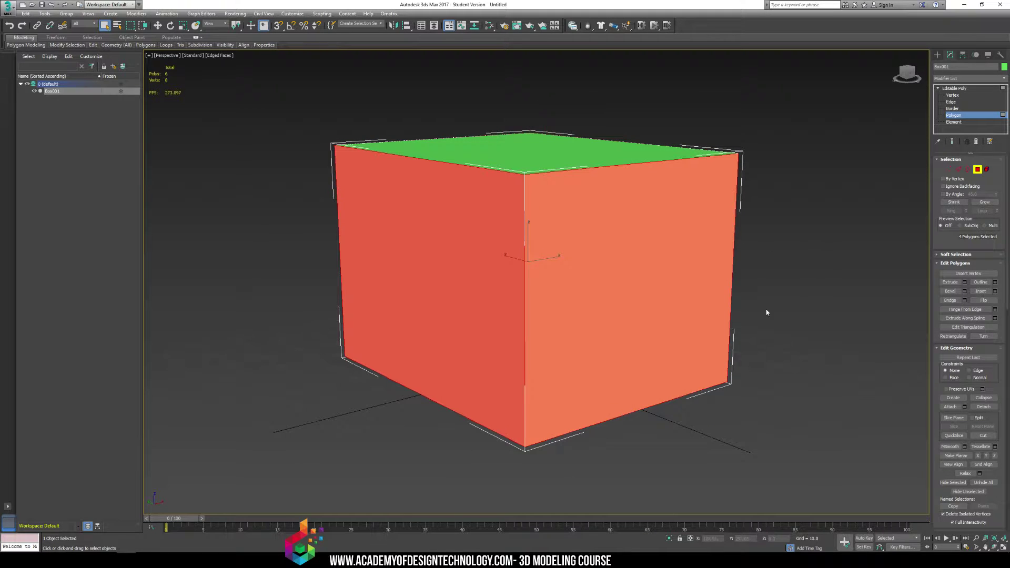
# Cut the selected side polygons with a horizontal Slice Plane just below the top edge and again just above the bottom edge.
pyautogui.scroll(-3, 951, 368)
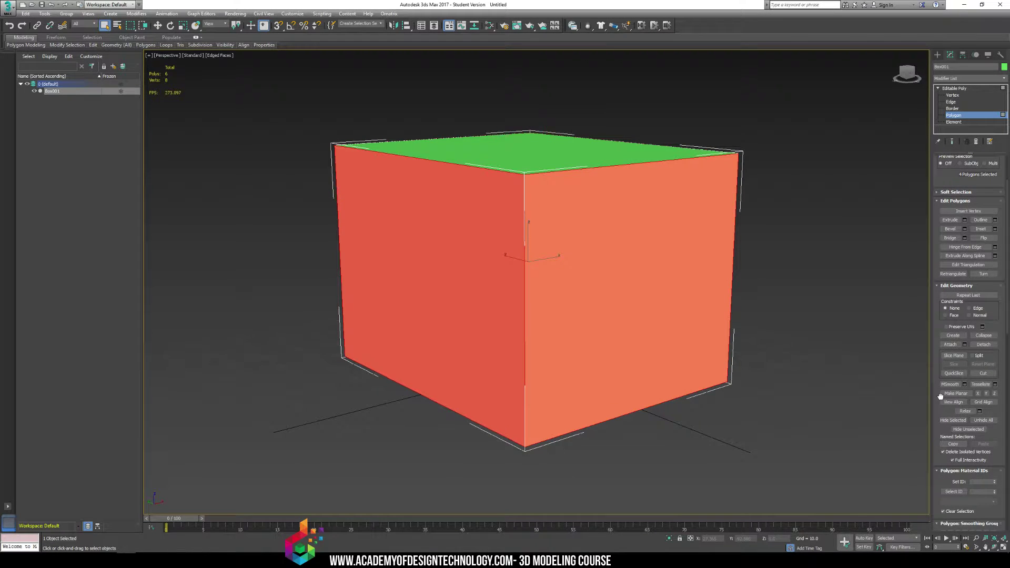
pyautogui.click(951, 356)
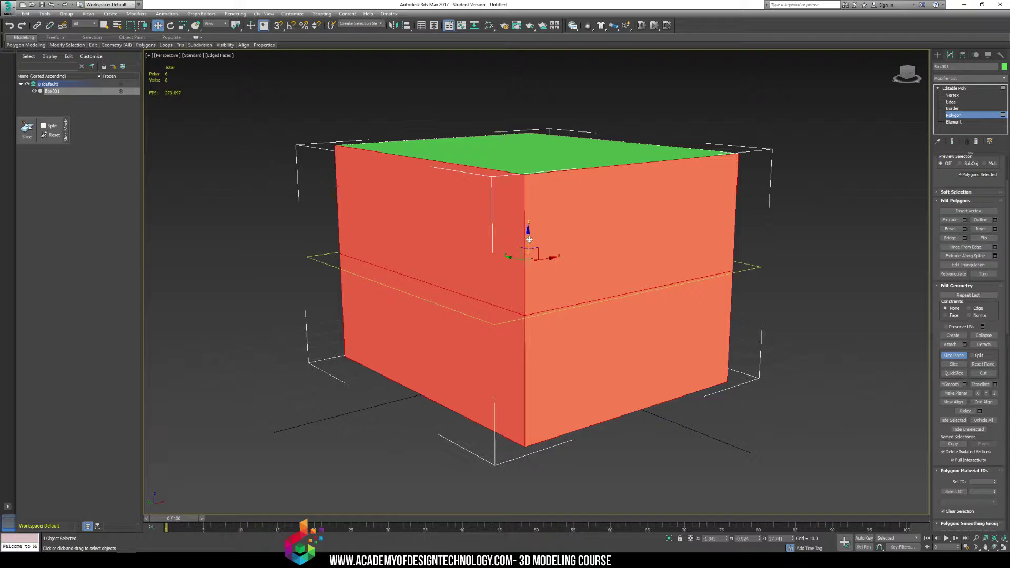
pyautogui.moveTo(530, 240); pyautogui.dragTo(529, 149)
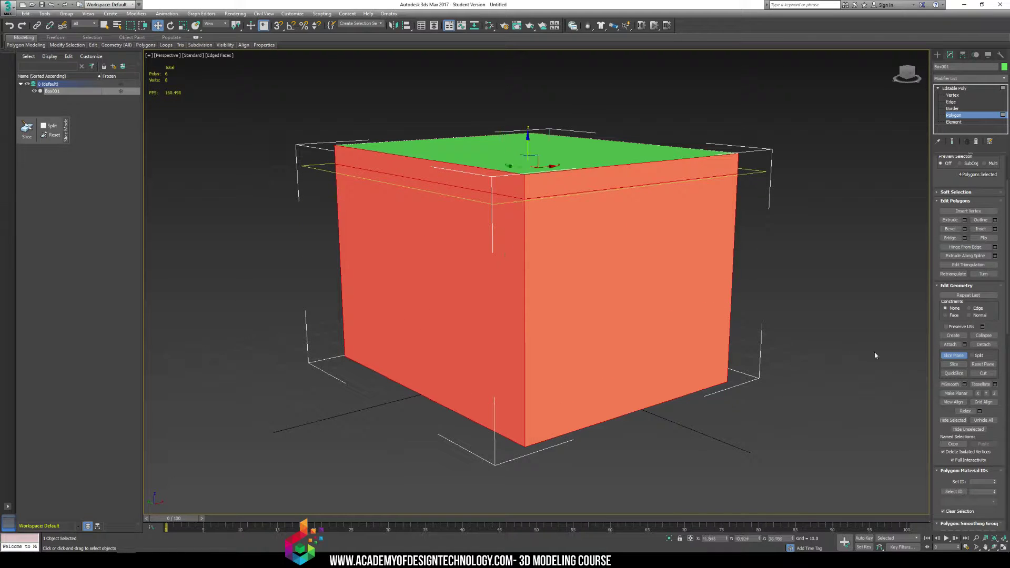
pyautogui.click(953, 364)
pyautogui.moveTo(528, 147); pyautogui.dragTo(524, 318)
pyautogui.click(947, 364)
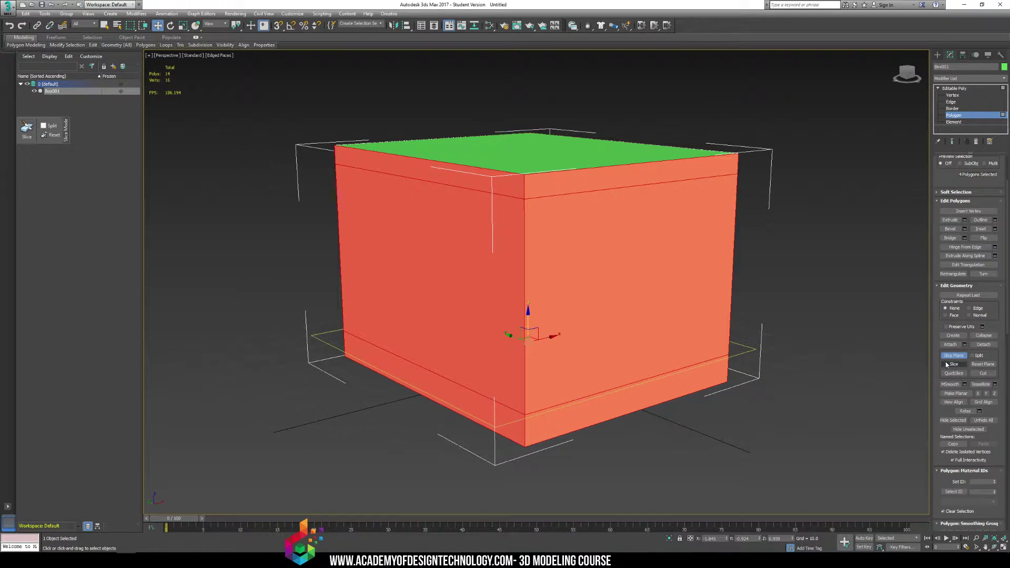
pyautogui.click(953, 356)
pyautogui.press('q')
# Extrude the four tall side polygons between the cuts in place, and scale them slightly inward to recess the walls.
pyautogui.click(743, 239)
pyautogui.moveTo(743, 240)
pyautogui.keyDown('alt'); pyautogui.mouseDown(button='middle')
pyautogui.moveTo(760, 246)
pyautogui.moveTo(736, 238)
pyautogui.mouseUp(button='middle'); pyautogui.keyUp('alt')
pyautogui.keyDown('alt'); pyautogui.moveTo(608, 232); pyautogui.dragTo(606, 226, button='middle'); pyautogui.keyUp('alt')
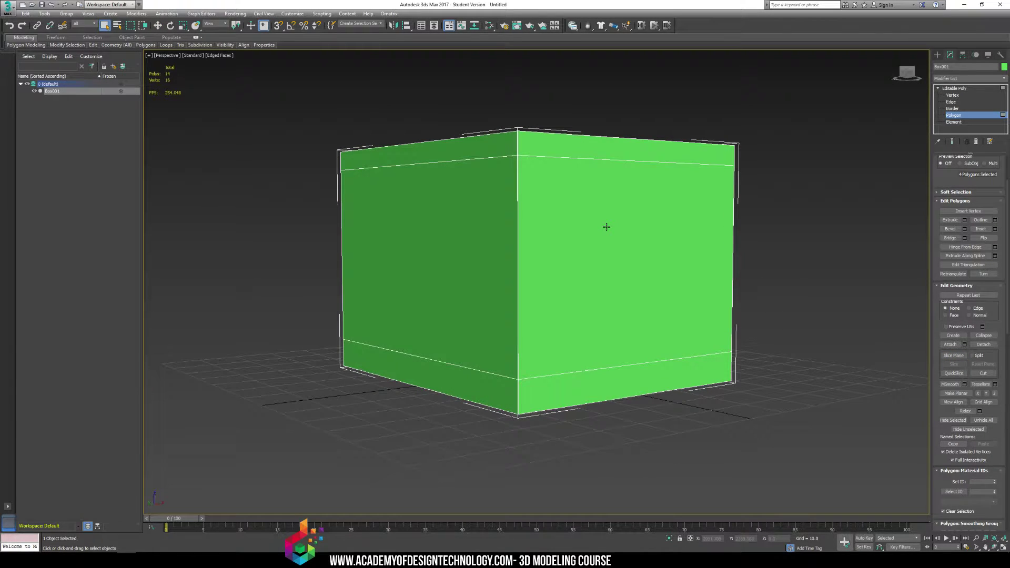
pyautogui.moveTo(282, 218); pyautogui.dragTo(763, 262)
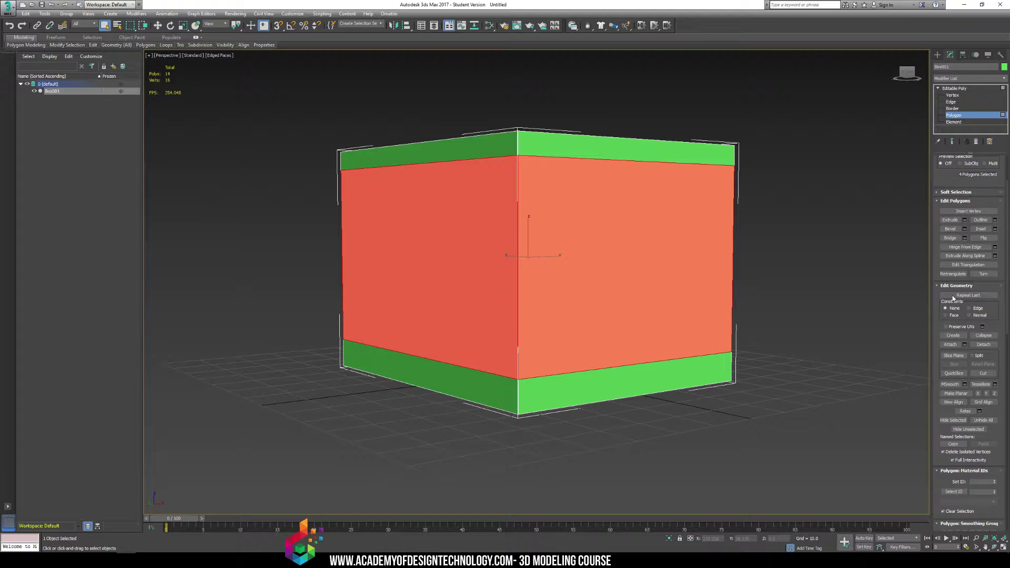
pyautogui.click(950, 220)
pyautogui.moveTo(622, 223); pyautogui.dragTo(594, 224)
pyautogui.press('r')
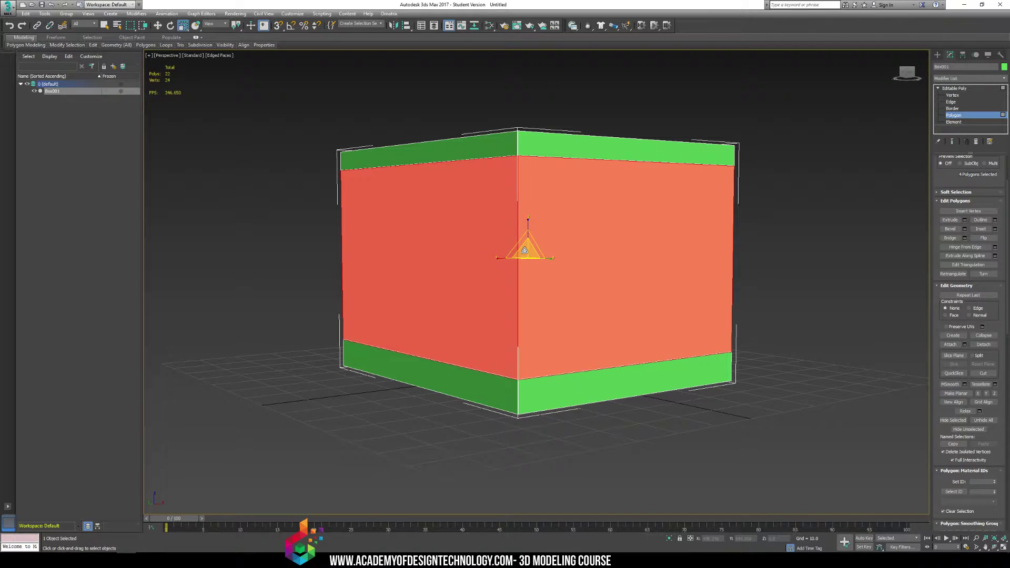
pyautogui.moveTo(525, 248); pyautogui.dragTo(524, 253)
pyautogui.click(800, 260)
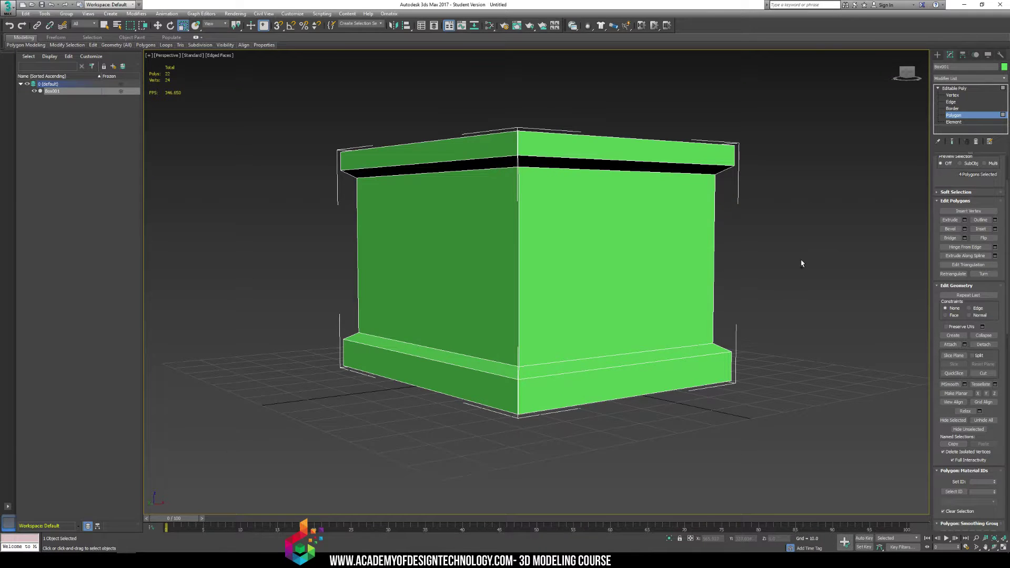
pyautogui.keyDown('alt'); pyautogui.moveTo(801, 260); pyautogui.dragTo(785, 274, button='middle'); pyautogui.keyUp('alt')
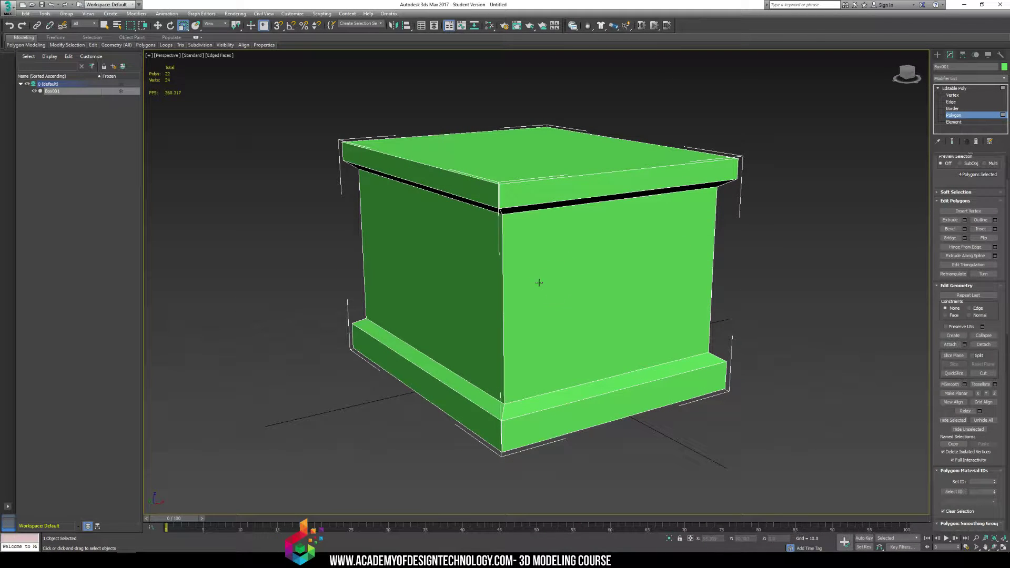
pyautogui.keyDown('alt'); pyautogui.moveTo(654, 270); pyautogui.dragTo(661, 266, button='middle'); pyautogui.keyUp('alt')
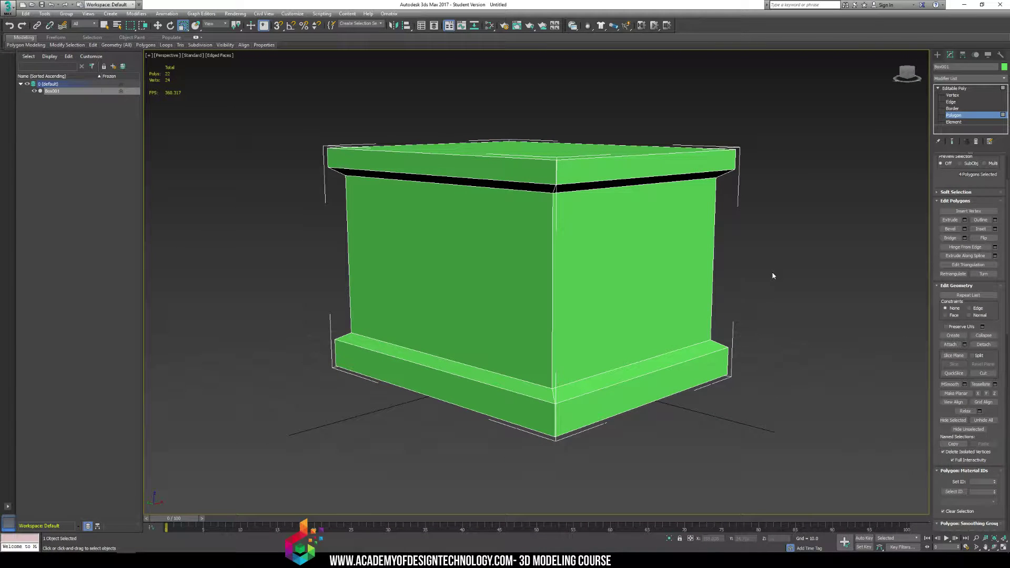
pyautogui.keyDown('alt'); pyautogui.moveTo(543, 244); pyautogui.dragTo(654, 279, button='middle'); pyautogui.keyUp('alt')
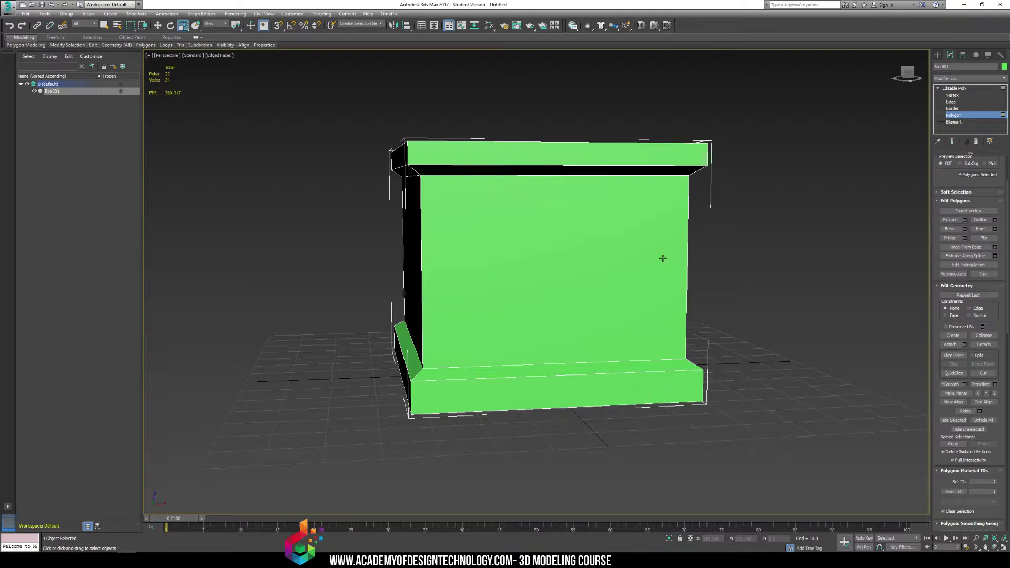
pyautogui.click(957, 374)
pyautogui.keyDown('alt'); pyautogui.moveTo(739, 308); pyautogui.dragTo(723, 304, button='middle'); pyautogui.keyUp('alt')
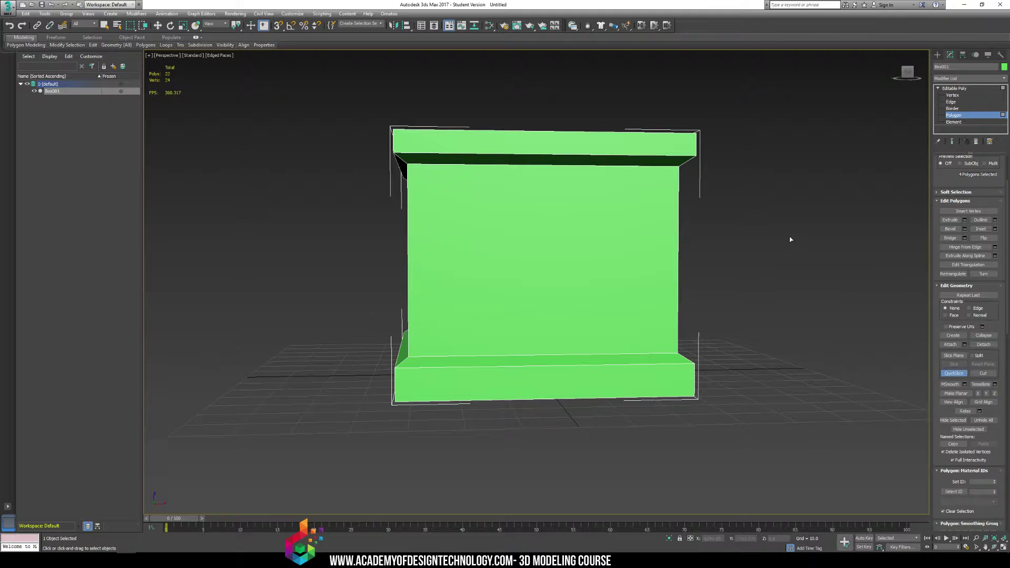
pyautogui.keyDown('alt'); pyautogui.moveTo(624, 265); pyautogui.dragTo(401, 264, button='middle'); pyautogui.keyUp('alt')
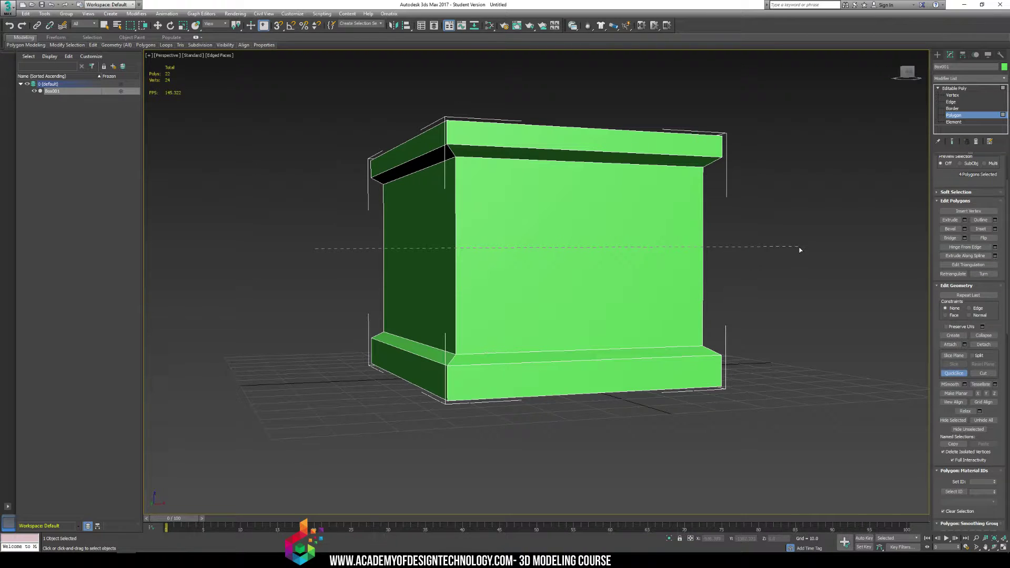
# With only the recessed wall polygons selected, QuickSlice them horizontally twice to divide the walls into three bands.
pyautogui.press('r')
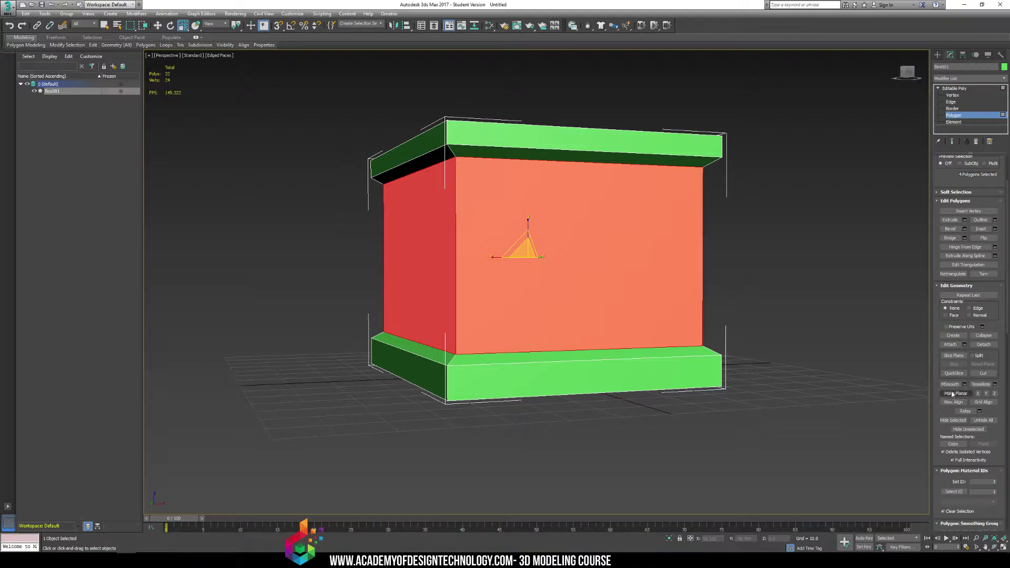
pyautogui.click(953, 373)
pyautogui.click(340, 277)
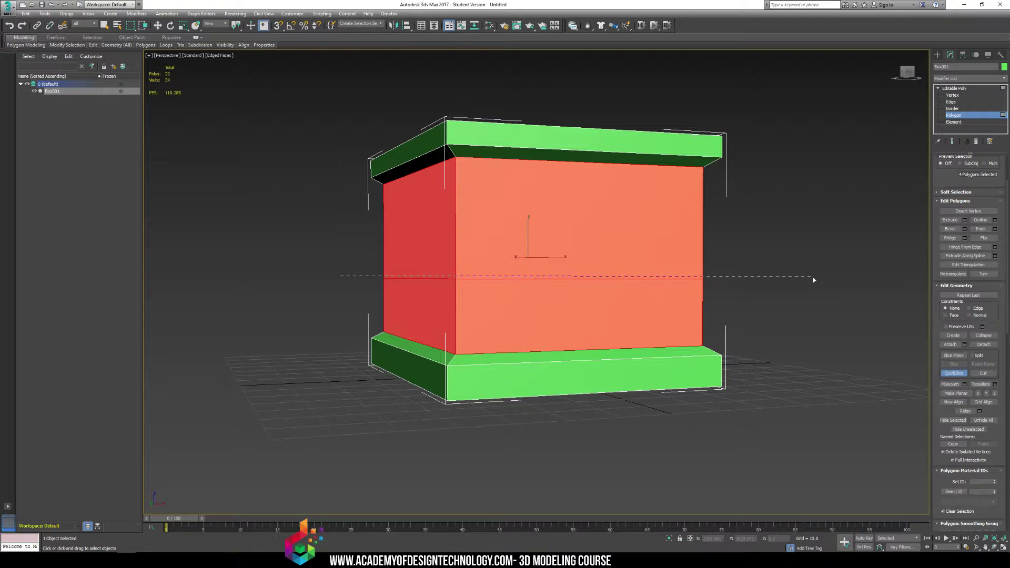
pyautogui.keyDown('alt'); pyautogui.moveTo(811, 281); pyautogui.dragTo(576, 285, button='middle'); pyautogui.keyUp('alt')
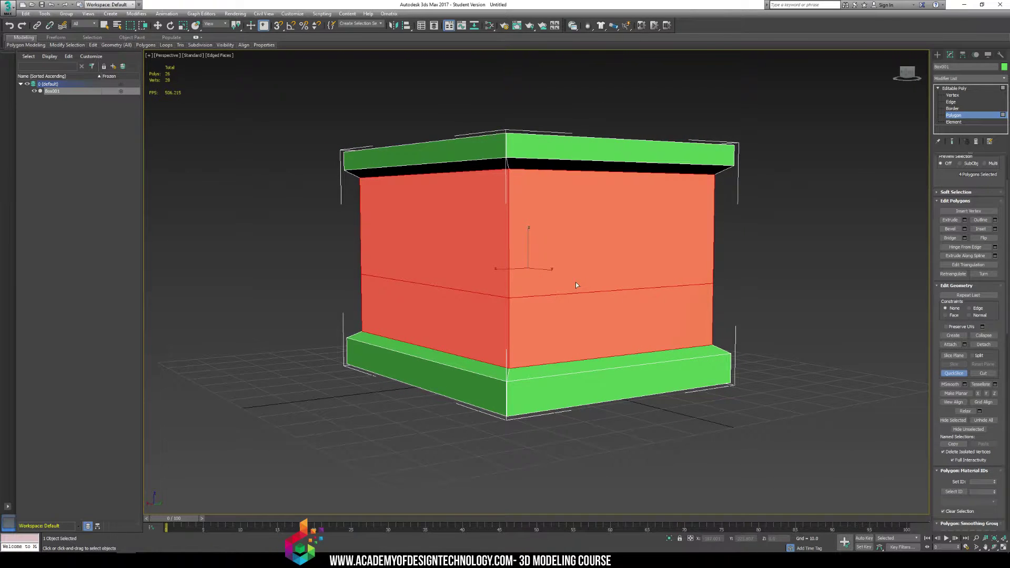
pyautogui.click(337, 224)
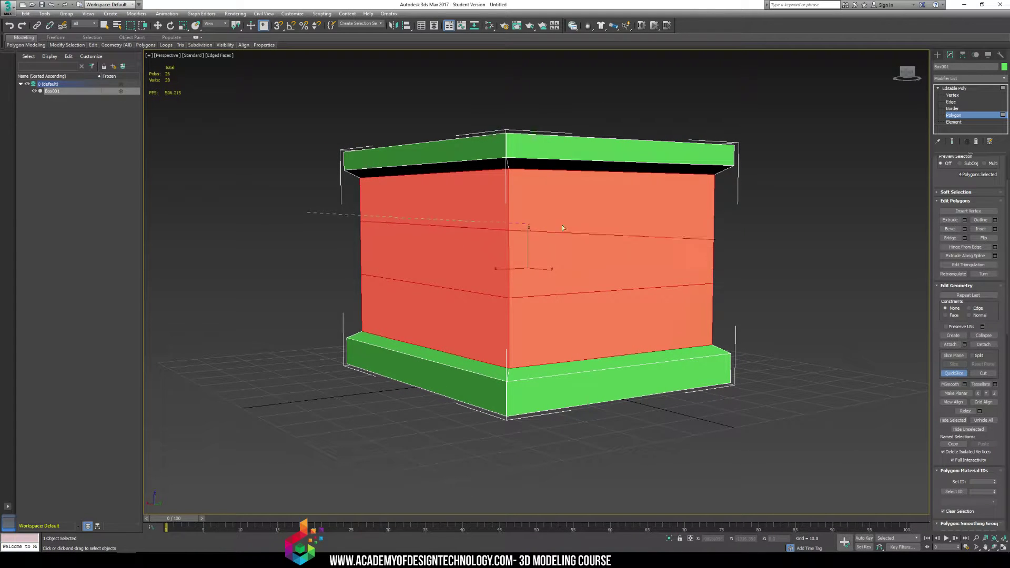
pyautogui.click(619, 219)
pyautogui.keyDown('alt'); pyautogui.moveTo(628, 221); pyautogui.dragTo(631, 247, button='middle'); pyautogui.keyUp('alt')
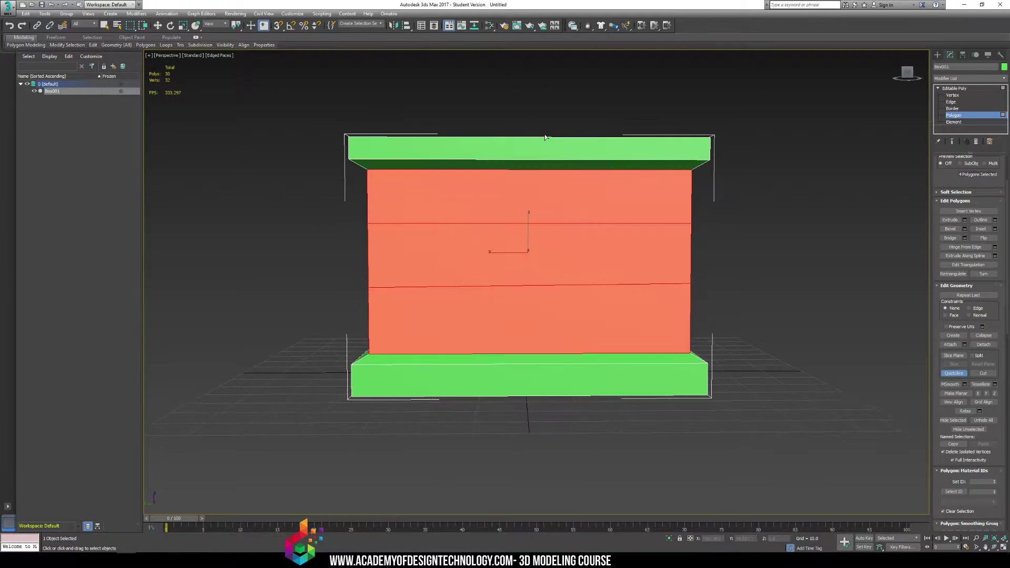
# Try a diagonal QuickSlice across the selected wall polygons, and undo it.
pyautogui.click(567, 93)
pyautogui.click(457, 247)
pyautogui.keyDown('alt'); pyautogui.moveTo(617, 292); pyautogui.dragTo(633, 276, button='middle'); pyautogui.keyUp('alt')
pyautogui.hotkey('ctrl', 'z')
pyautogui.hotkey('ctrl', 'z')
pyautogui.press('r')
# Try to bevel the middle wall band and scale it inward on all four sides, and undo it.
pyautogui.click(756, 271)
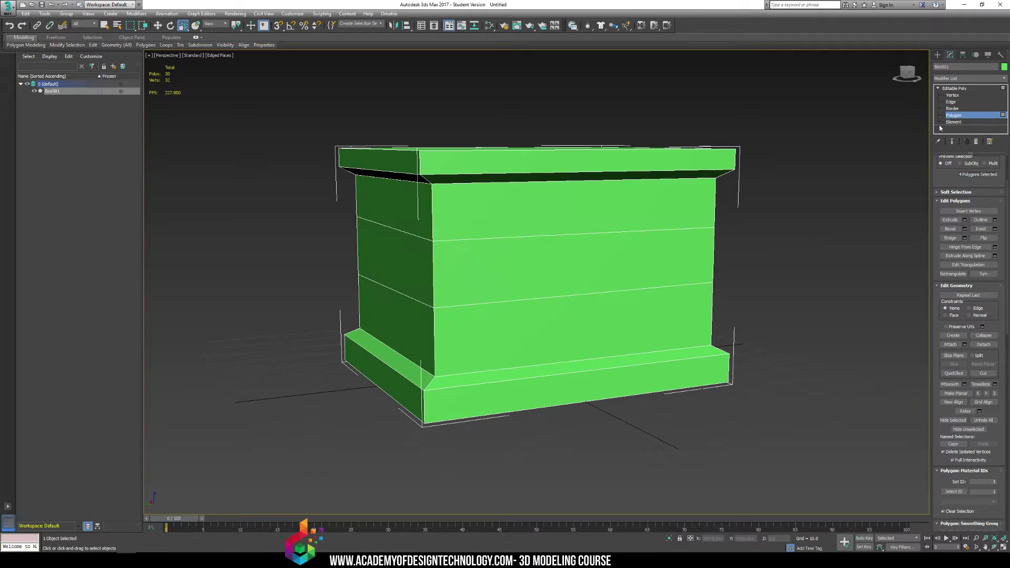
pyautogui.keyDown('alt'); pyautogui.moveTo(694, 219); pyautogui.dragTo(577, 211, button='middle'); pyautogui.keyUp('alt')
pyautogui.moveTo(595, 261); pyautogui.dragTo(595, 261)
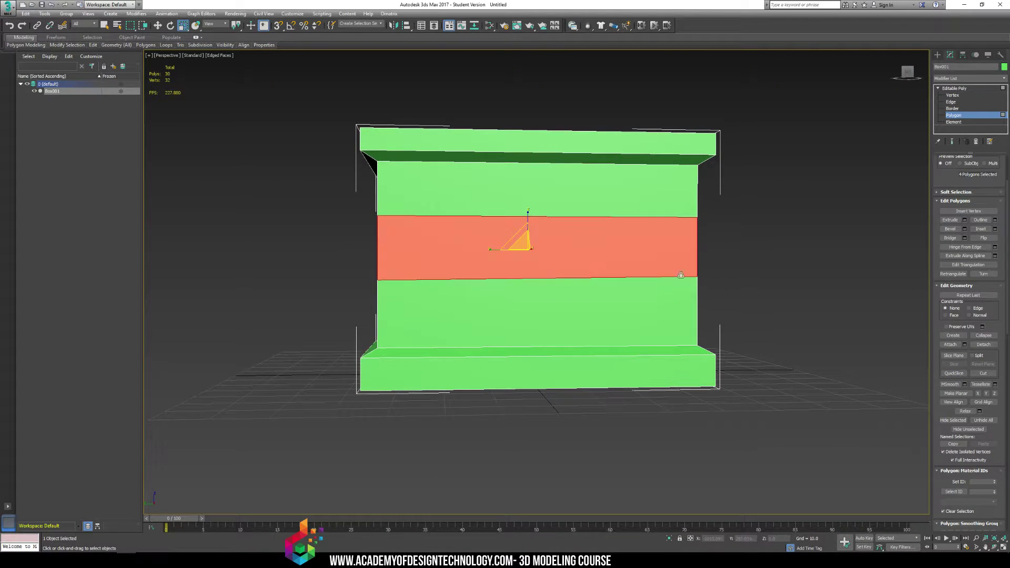
pyautogui.keyDown('alt'); pyautogui.moveTo(595, 261); pyautogui.dragTo(636, 271, button='middle'); pyautogui.keyUp('alt')
pyautogui.click(949, 228)
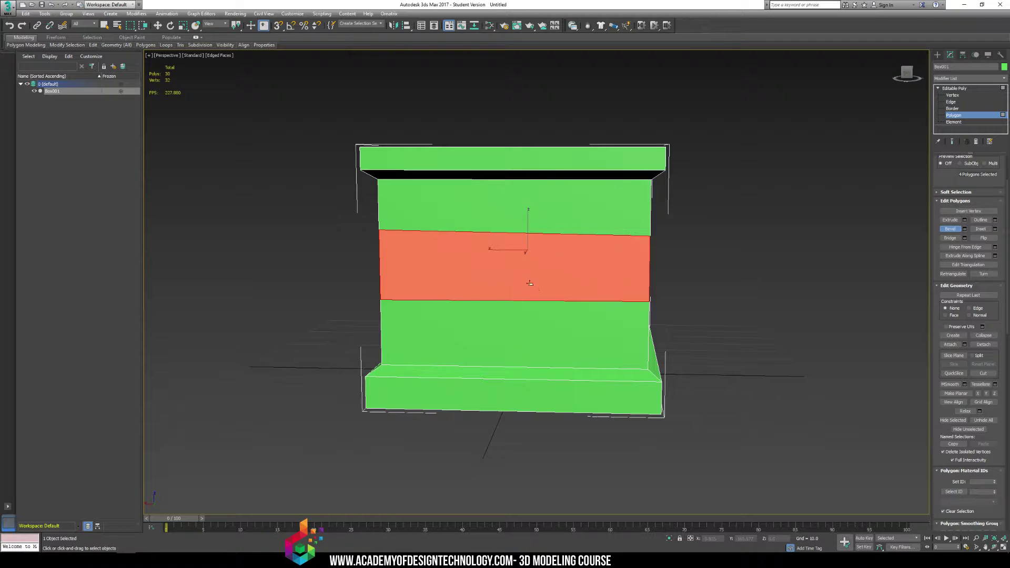
pyautogui.moveTo(536, 268); pyautogui.dragTo(537, 269)
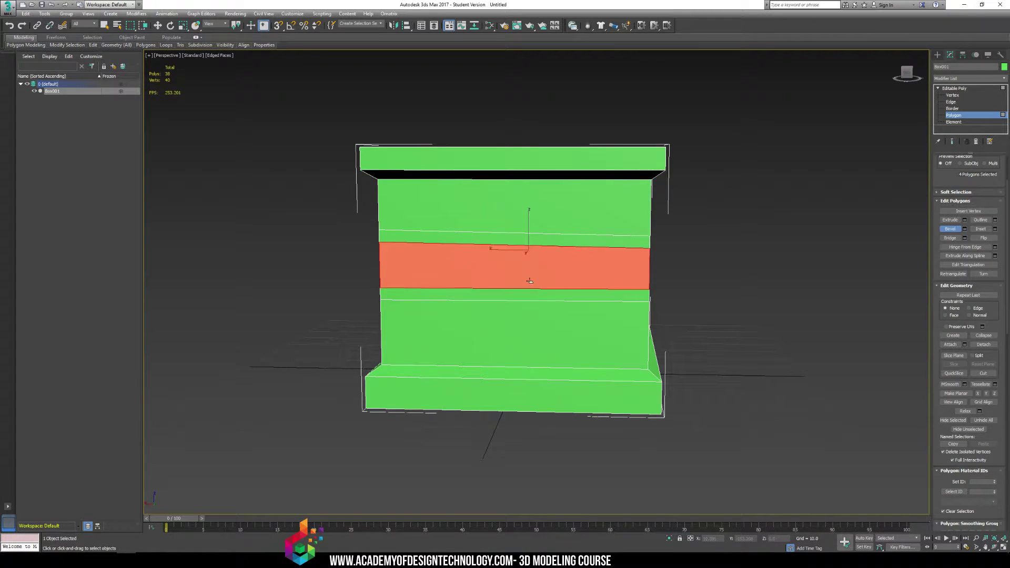
pyautogui.press('r')
pyautogui.moveTo(530, 246); pyautogui.dragTo(532, 254)
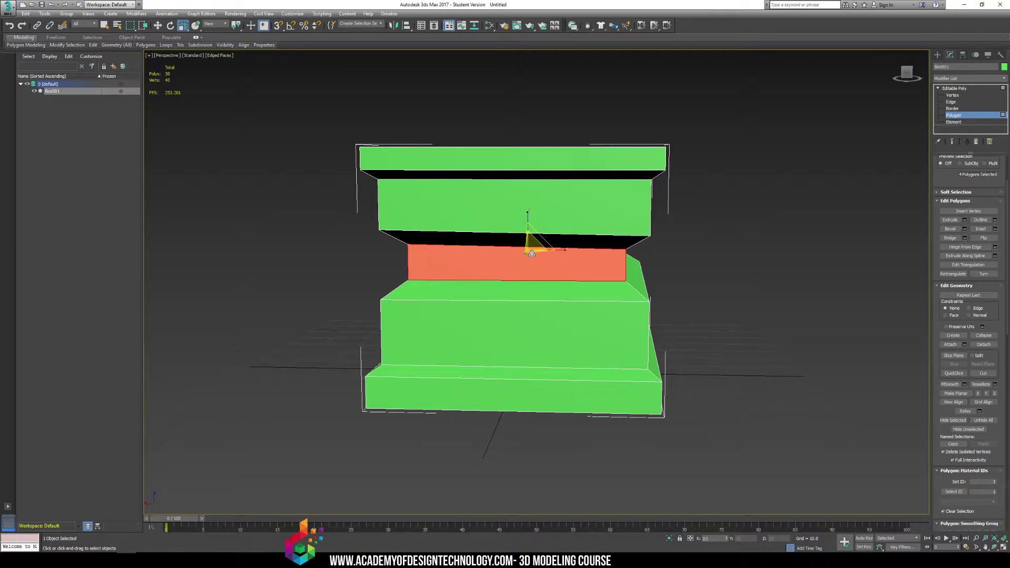
pyautogui.hotkey('ctrl', 'z')
pyautogui.hotkey('ctrl', 'z')
pyautogui.keyDown('alt'); pyautogui.moveTo(789, 264); pyautogui.dragTo(772, 252, button='middle'); pyautogui.keyUp('alt')
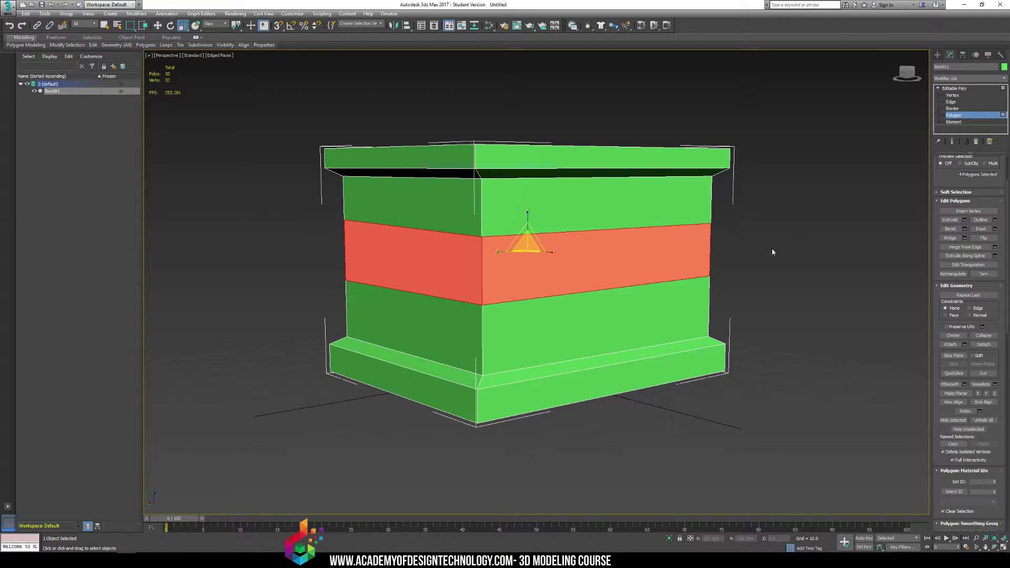
pyautogui.hotkey('ctrl', 'z')
# Bevel the middle wall band's polygons outward one side at a time to form raised panels around the box.
pyautogui.click(950, 229)
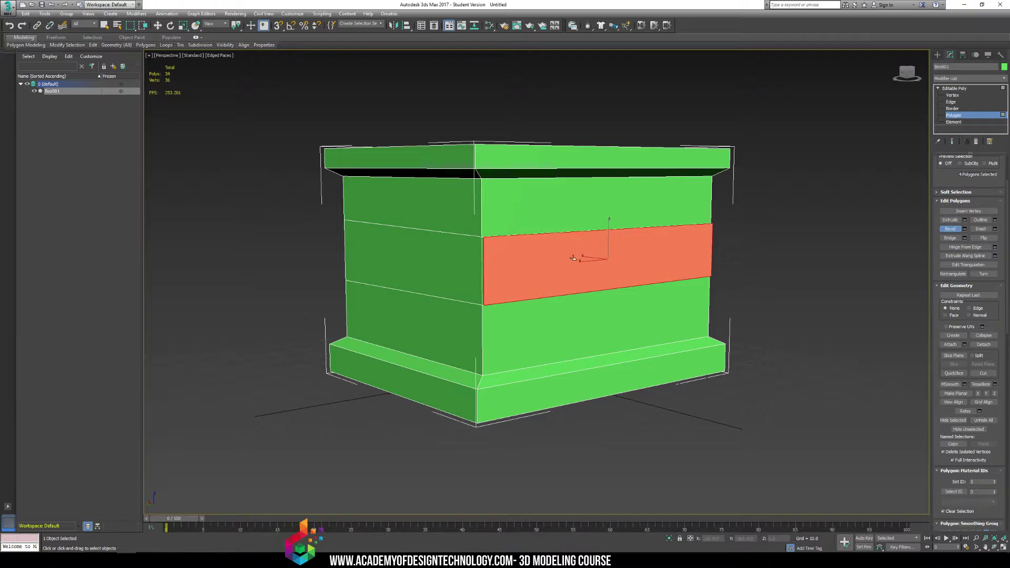
pyautogui.moveTo(573, 258); pyautogui.dragTo(576, 253)
pyautogui.click(579, 258)
pyautogui.click(400, 255)
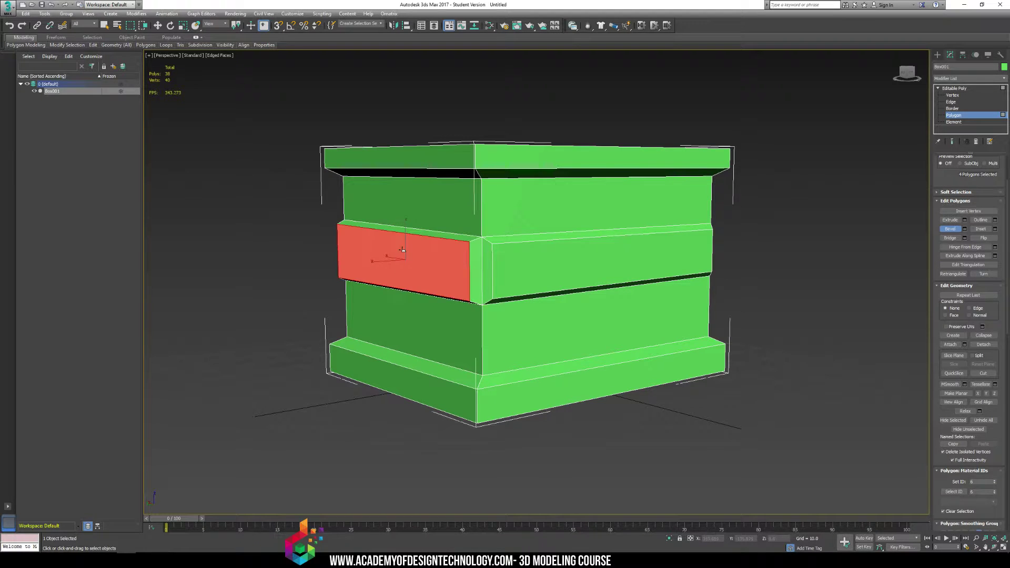
pyautogui.keyDown('alt'); pyautogui.moveTo(726, 273); pyautogui.dragTo(412, 270, button='middle'); pyautogui.keyUp('alt')
pyautogui.moveTo(412, 270); pyautogui.dragTo(418, 269)
pyautogui.click(520, 259)
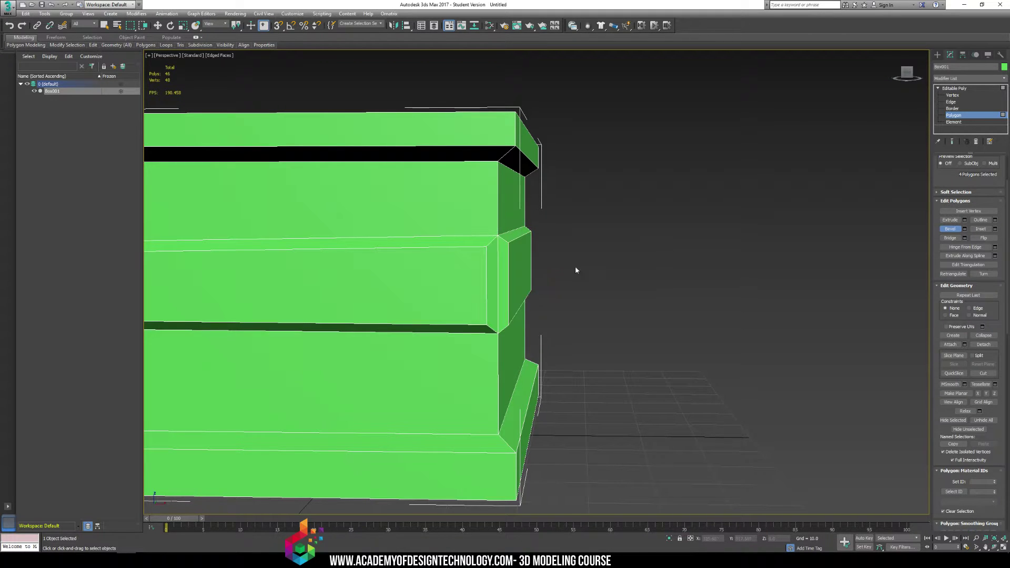
# Bevel the polygon on top of the lid and the polygon underneath the base outward.
pyautogui.keyDown('alt'); pyautogui.moveTo(575, 266); pyautogui.dragTo(534, 232, button='middle'); pyautogui.keyUp('alt')
pyautogui.scroll(-5, 594, 269)
pyautogui.scroll(2, 573, 271)
pyautogui.moveTo(534, 232); pyautogui.dragTo(528, 225)
pyautogui.keyDown('alt'); pyautogui.moveTo(528, 225); pyautogui.dragTo(525, 204, button='middle'); pyautogui.keyUp('alt')
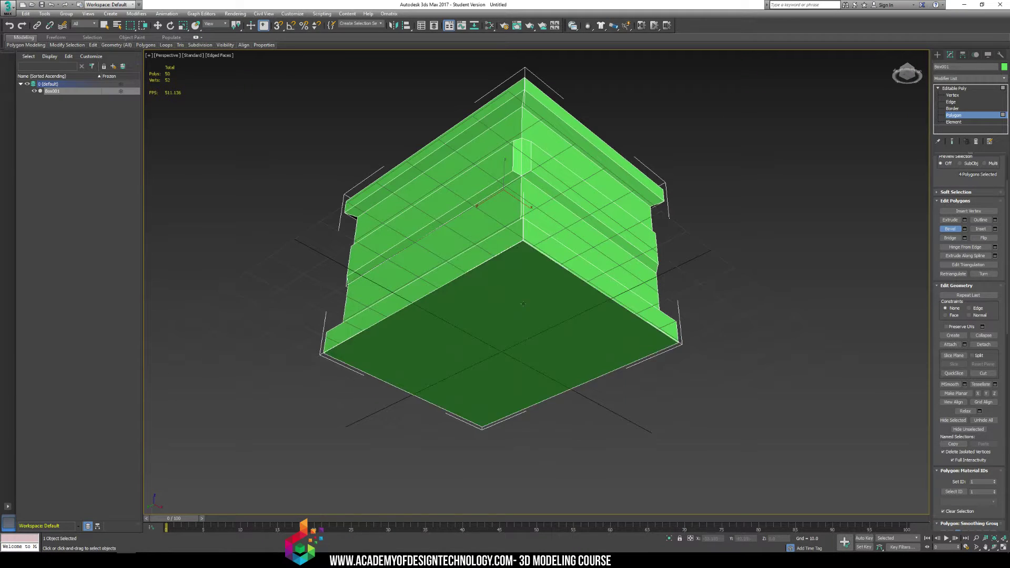
pyautogui.moveTo(526, 302); pyautogui.dragTo(529, 314)
pyautogui.keyDown('alt'); pyautogui.moveTo(621, 229); pyautogui.dragTo(624, 267, button='middle'); pyautogui.keyUp('alt')
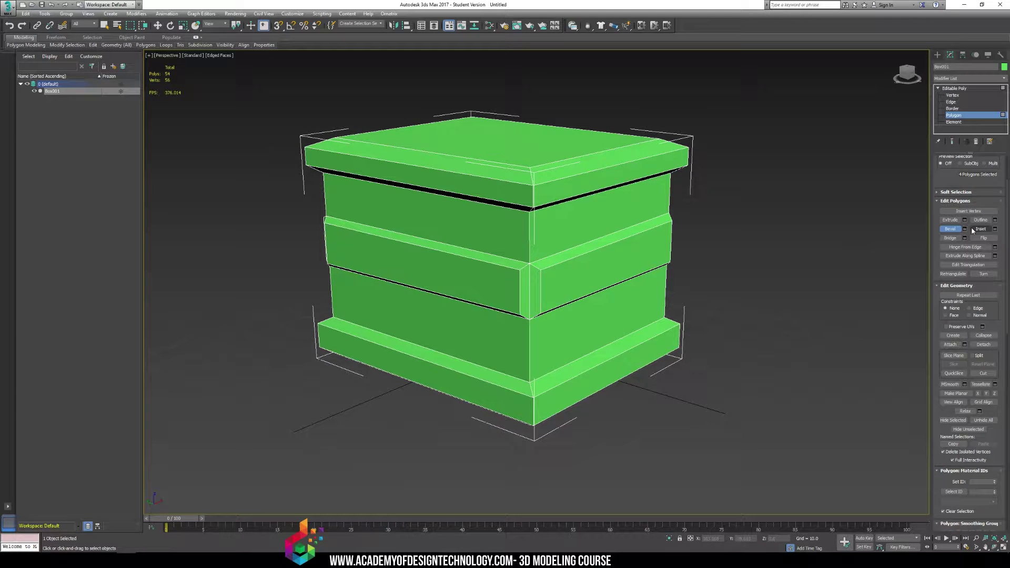
# Inset the wall polygons above and below the middle band on both visible sides, by polygon, by about 2.
pyautogui.click(604, 207)
pyautogui.keyDown('ctrl'); pyautogui.click(514, 200); pyautogui.keyUp('ctrl')
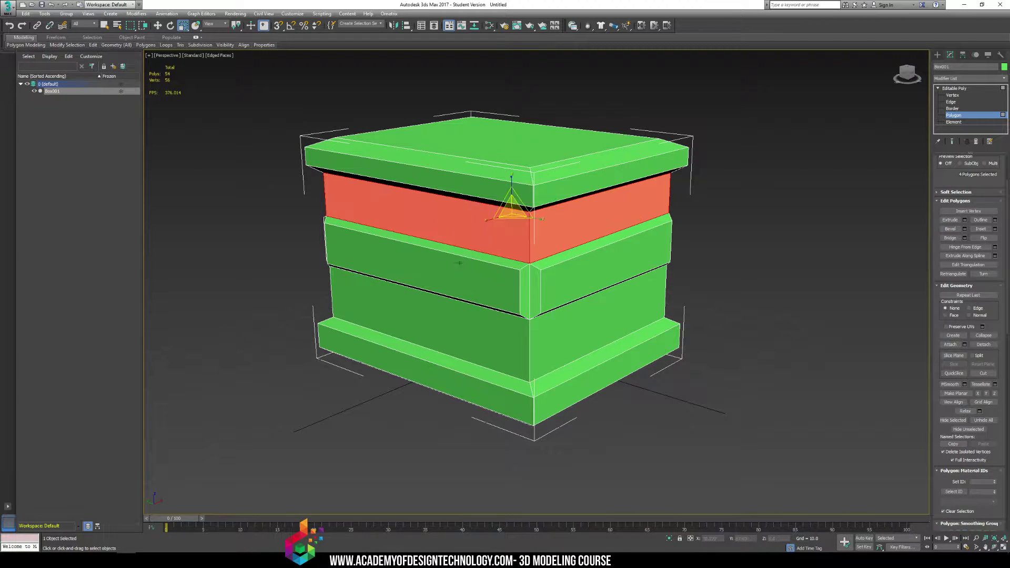
pyautogui.keyDown('ctrl'); pyautogui.click(421, 316); pyautogui.keyUp('ctrl')
pyautogui.keyDown('ctrl'); pyautogui.click(575, 332); pyautogui.keyUp('ctrl')
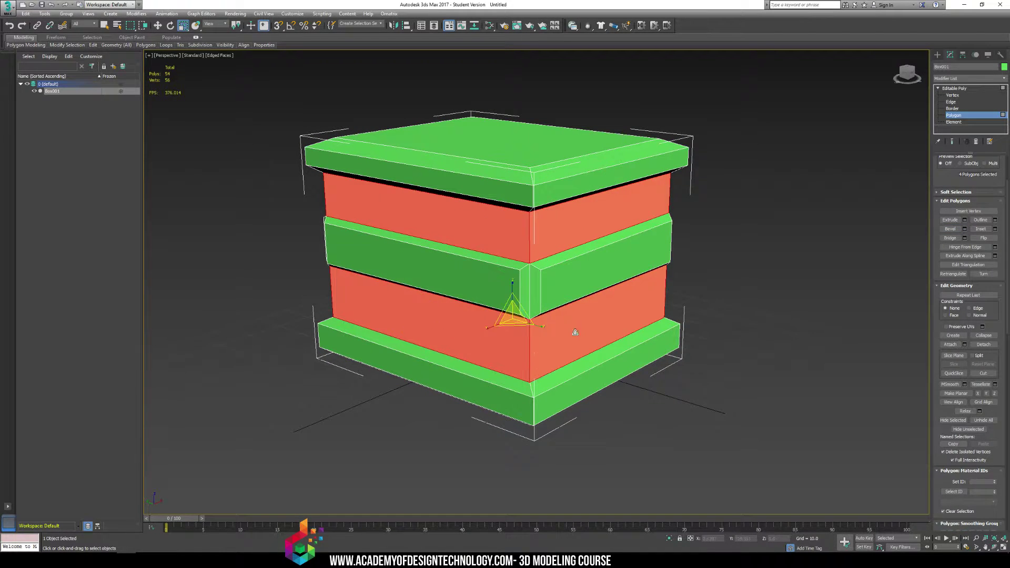
pyautogui.click(994, 230)
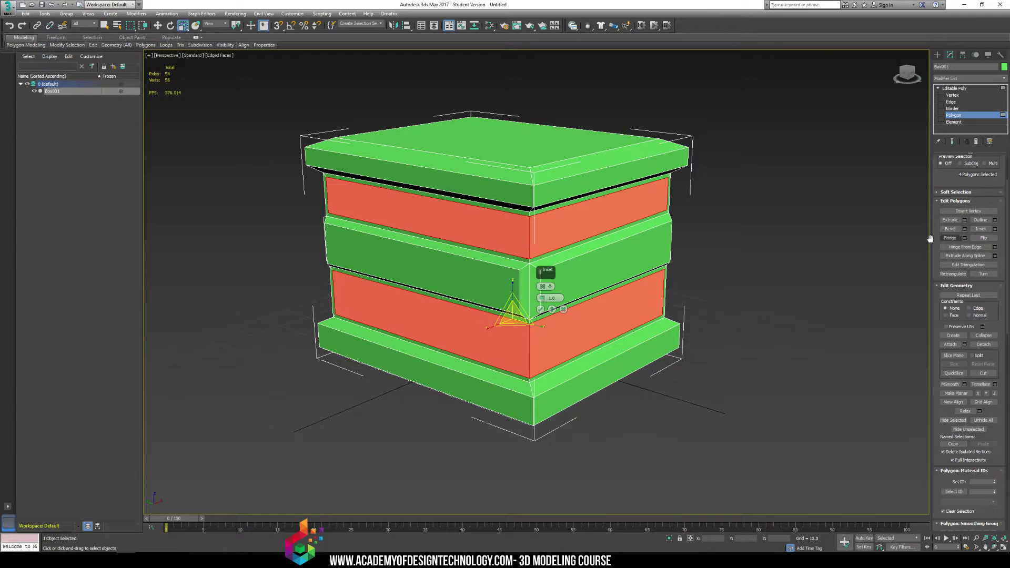
pyautogui.click(543, 287)
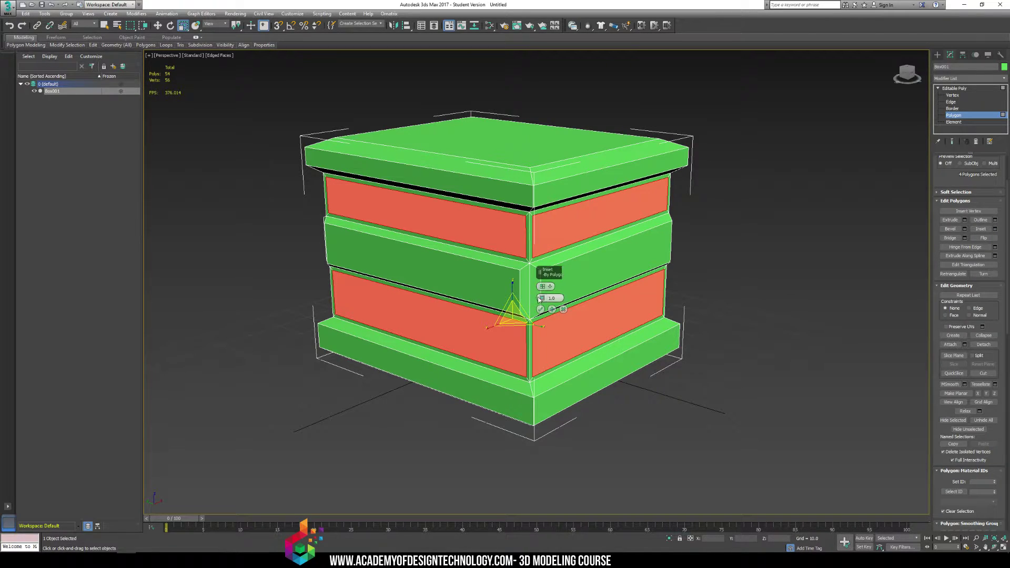
pyautogui.moveTo(542, 299)
pyautogui.mouseDown()
pyautogui.moveTo(542, 284)
pyautogui.moveTo(544, 310)
pyautogui.mouseUp()
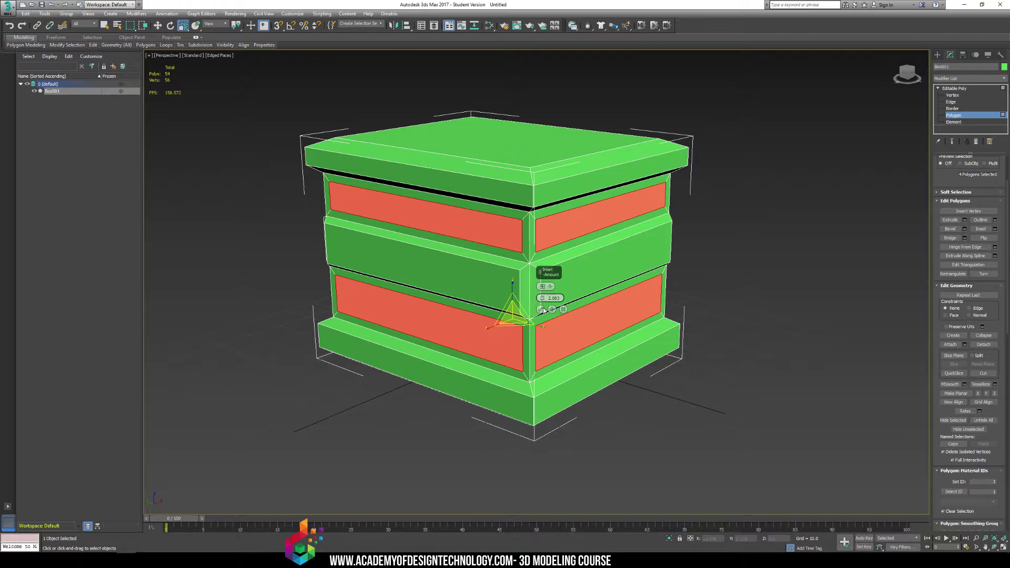
pyautogui.click(540, 310)
# Extrude the four inset wall panels far outward to form projecting slabs, and clear the selection.
pyautogui.click(949, 220)
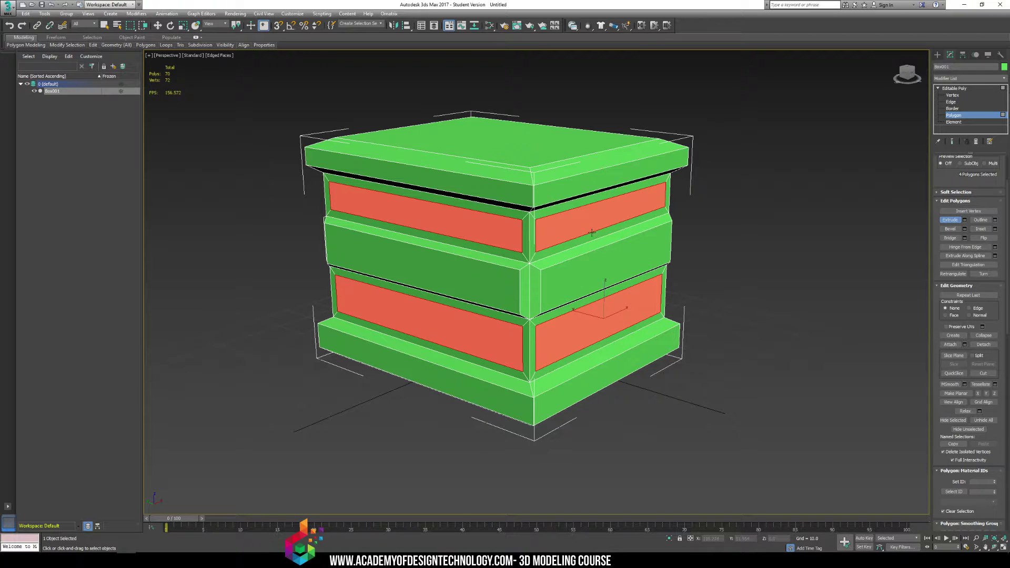
pyautogui.moveTo(592, 233); pyautogui.dragTo(591, 70)
pyautogui.click(749, 166)
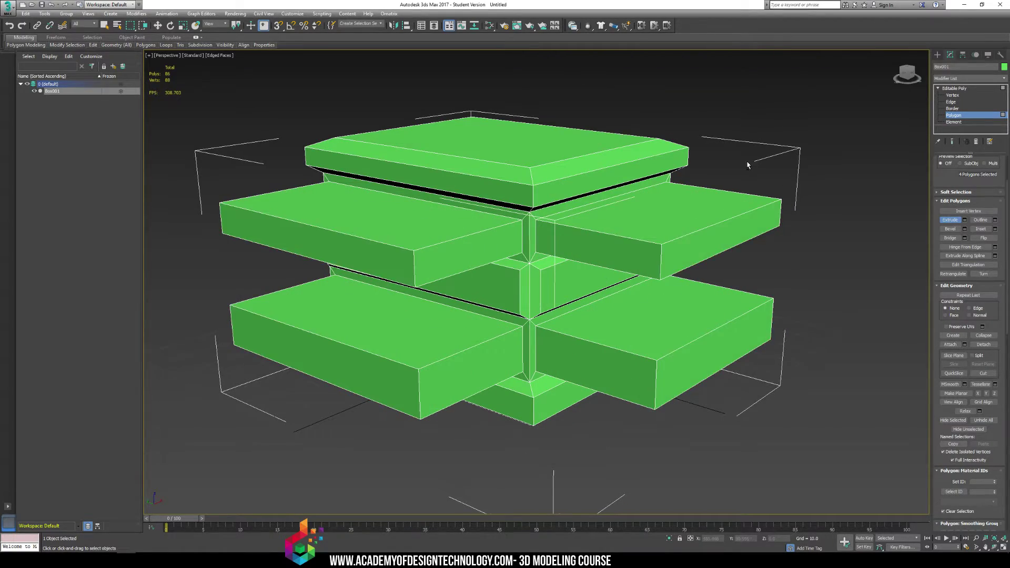
pyautogui.keyDown('alt'); pyautogui.moveTo(749, 167); pyautogui.dragTo(630, 166, button='middle'); pyautogui.keyUp('alt')
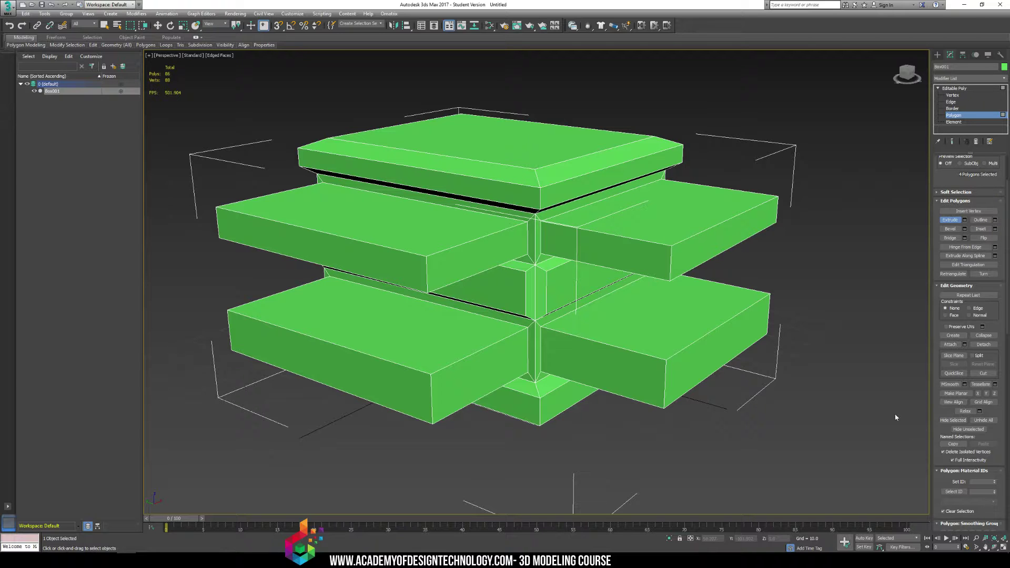
# Select the upper faces of the four extruded slabs, and clear the selection.
pyautogui.scroll(-5, 962, 286)
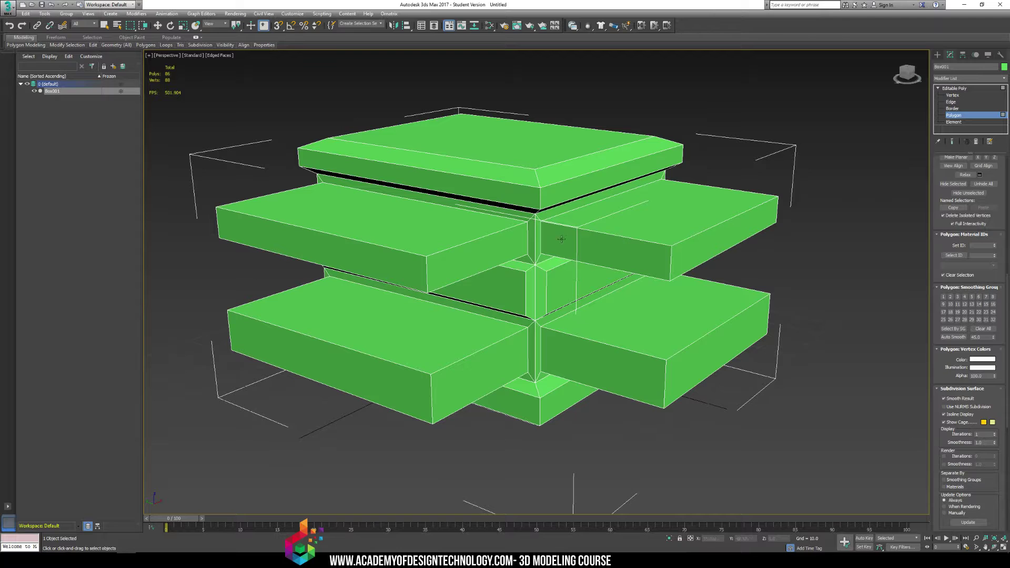
pyautogui.click(461, 214)
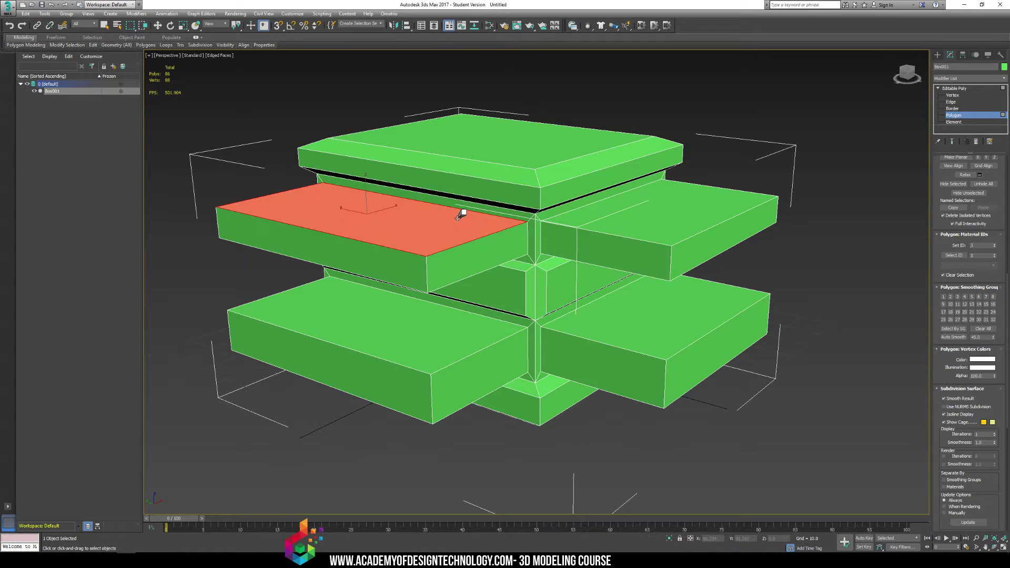
pyautogui.keyDown('ctrl'); pyautogui.click(635, 197); pyautogui.keyUp('ctrl')
pyautogui.keyDown('ctrl'); pyautogui.click(683, 327); pyautogui.keyUp('ctrl')
pyautogui.keyDown('ctrl'); pyautogui.click(461, 359); pyautogui.keyUp('ctrl')
pyautogui.keyDown('alt'); pyautogui.click(453, 334); pyautogui.keyUp('alt')
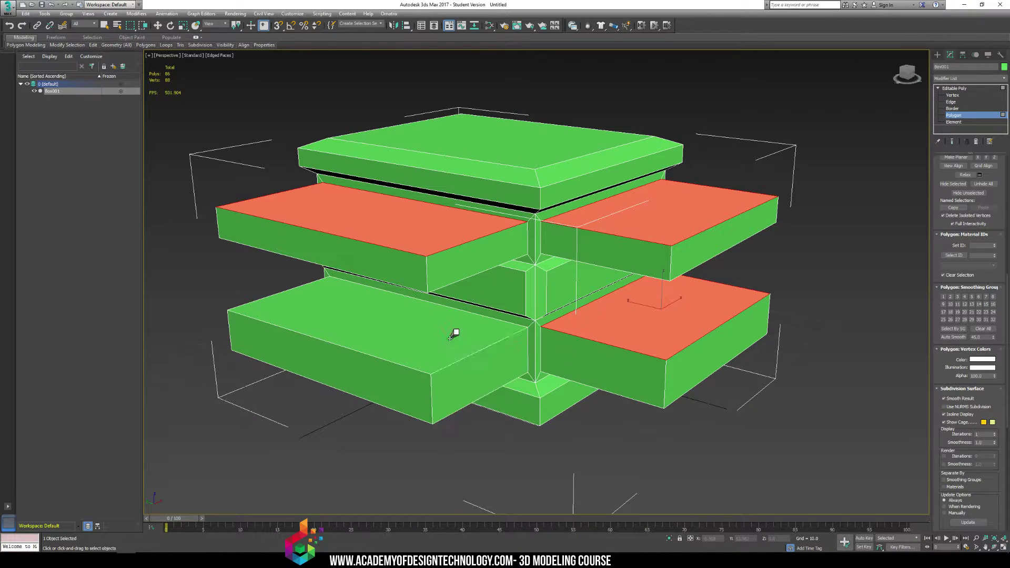
pyautogui.keyDown('ctrl'); pyautogui.click(453, 334); pyautogui.keyUp('ctrl')
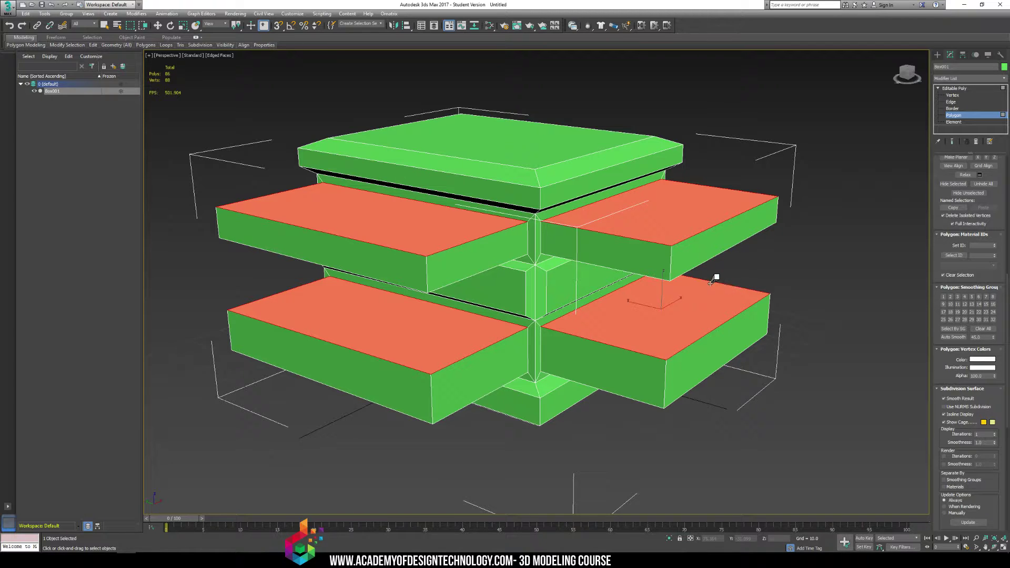
pyautogui.click(751, 150)
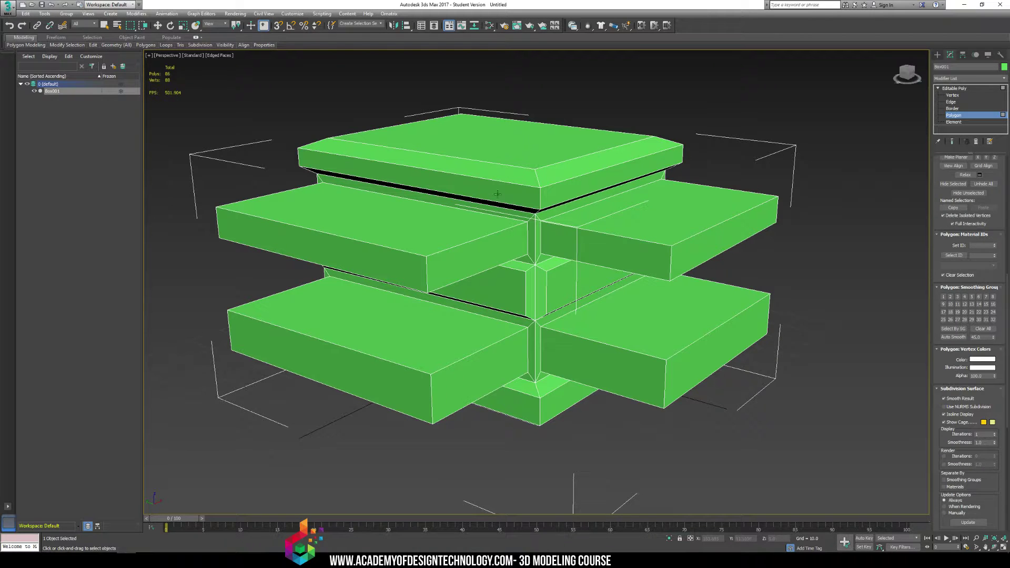
# Create a second box beside the crate model.
pyautogui.moveTo(907, 74)
pyautogui.mouseDown()
pyautogui.moveTo(897, 79)
pyautogui.moveTo(923, 78)
pyautogui.moveTo(915, 93)
pyautogui.mouseUp()
pyautogui.press('w')
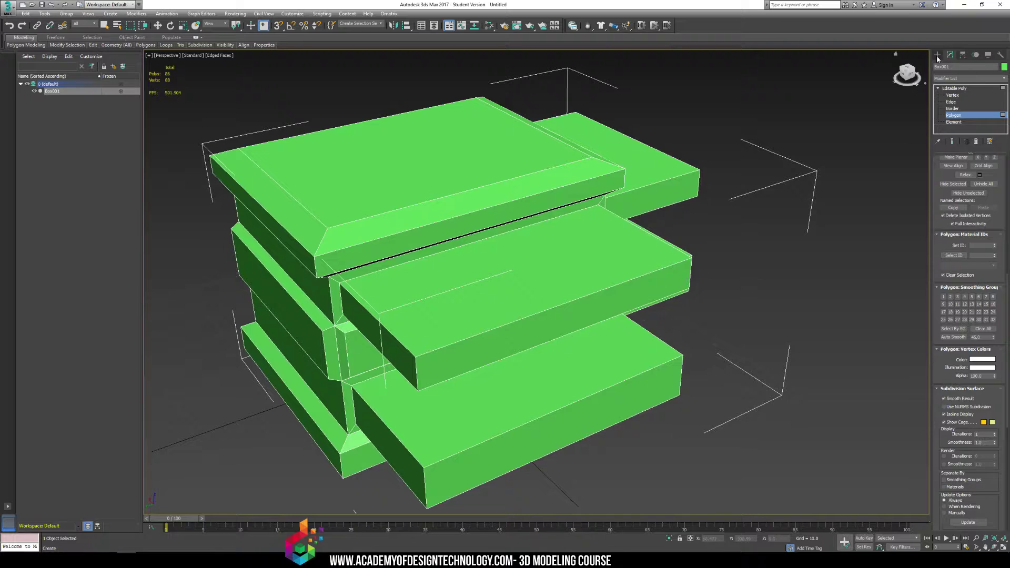
pyautogui.click(937, 55)
pyautogui.click(952, 103)
pyautogui.keyDown('alt'); pyautogui.moveTo(589, 174); pyautogui.dragTo(629, 263, button='middle'); pyautogui.keyUp('alt')
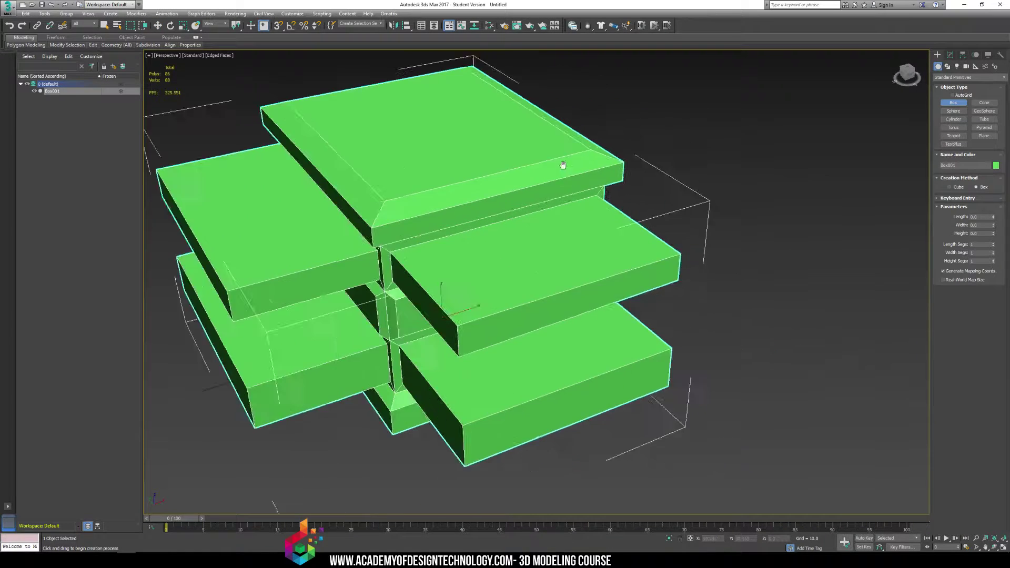
pyautogui.scroll(3, 629, 263)
pyautogui.moveTo(565, 255); pyautogui.dragTo(920, 278)
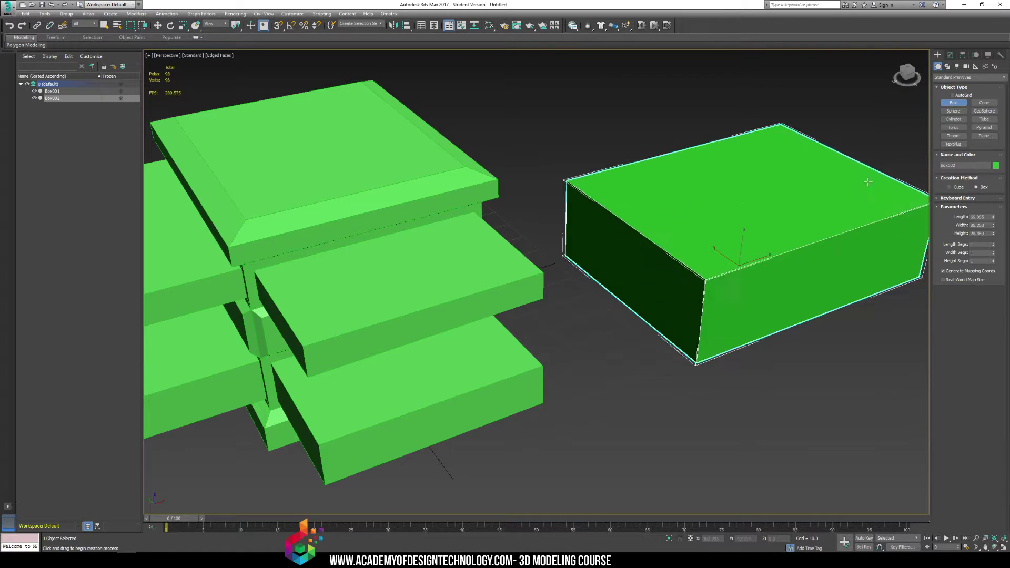
pyautogui.click(697, 128)
pyautogui.moveTo(697, 129); pyautogui.dragTo(599, 184, button='middle')
pyautogui.press('w')
# Convert the second box to an editable poly at Polygon level, and delete the box.
pyautogui.rightClick(596, 222)
pyautogui.moveTo(632, 300)
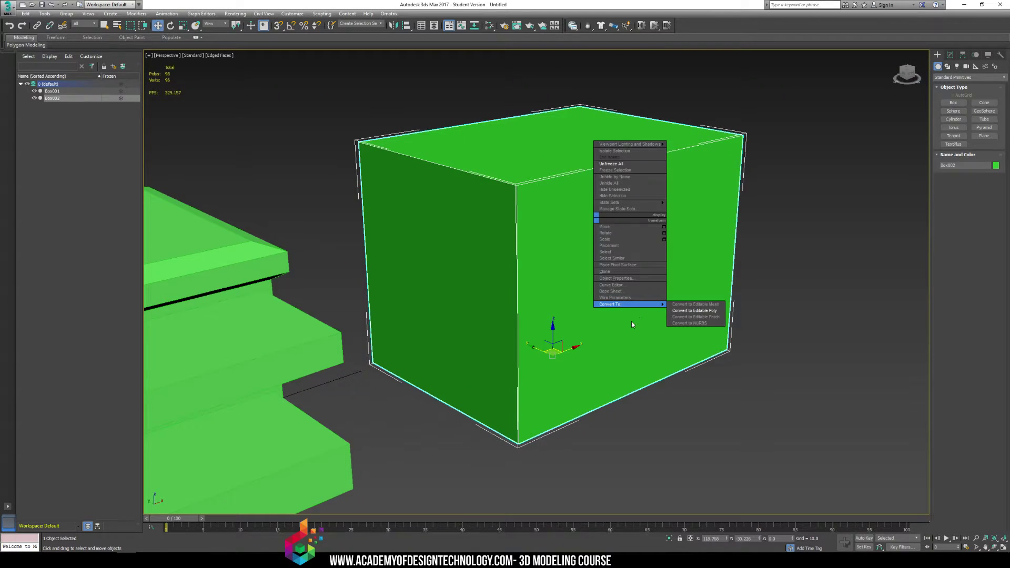
pyautogui.click(694, 316)
pyautogui.click(937, 88)
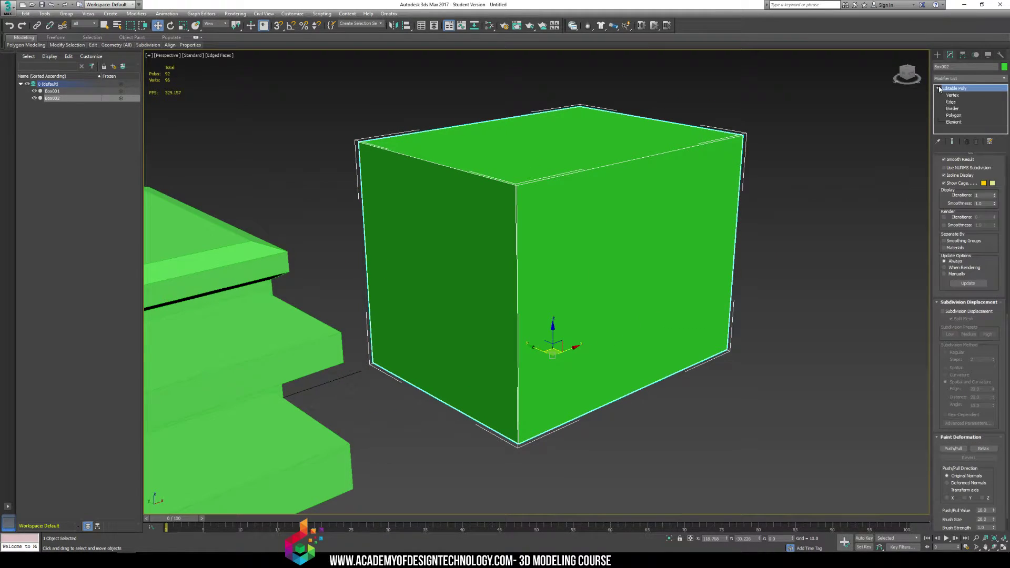
pyautogui.click(959, 115)
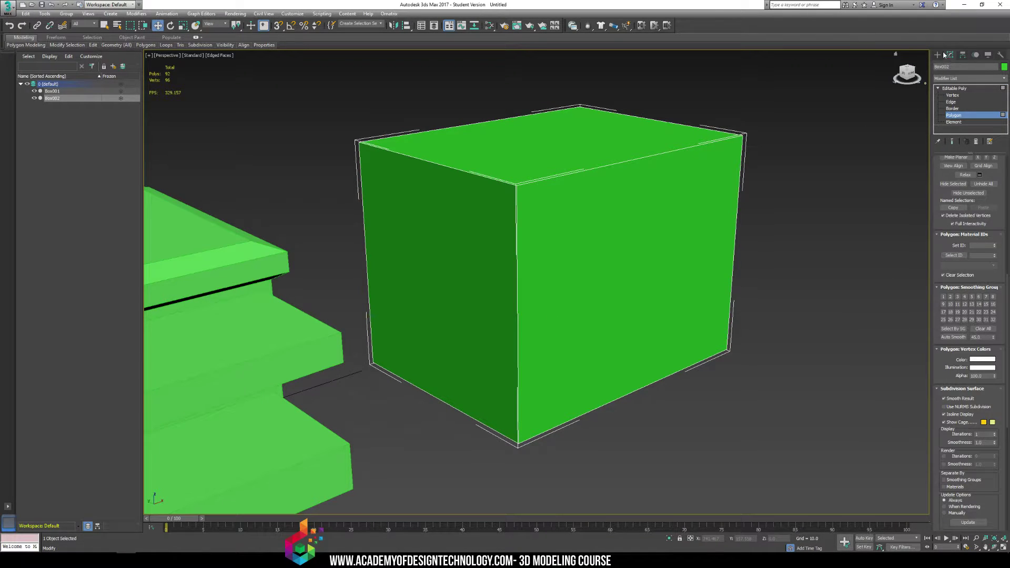
pyautogui.click(938, 55)
pyautogui.press('Delete')
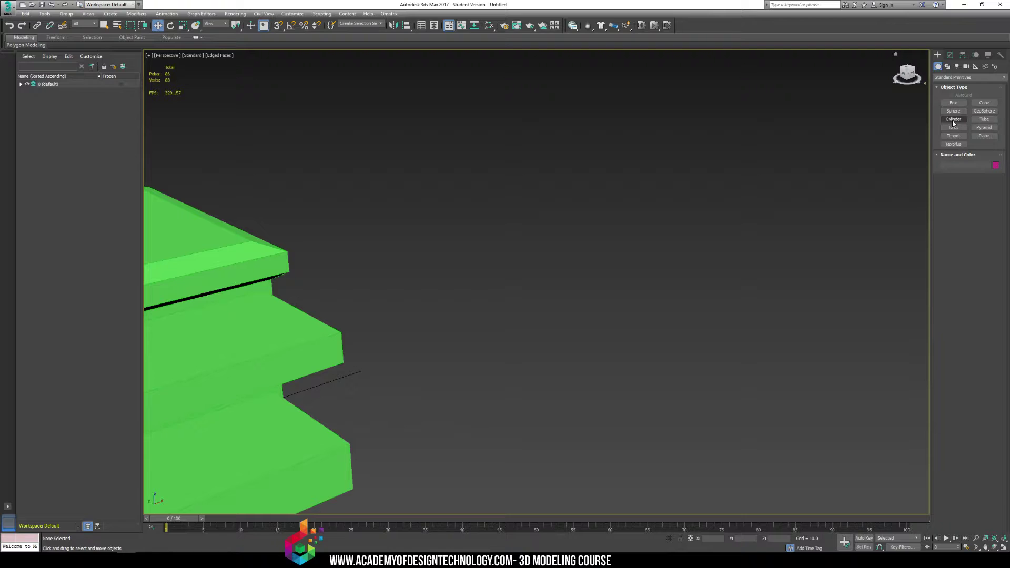
# Create a sphere with a radius of about 54 beside the crate model and rotate it to a tilt.
pyautogui.click(953, 111)
pyautogui.moveTo(548, 318); pyautogui.dragTo(597, 252)
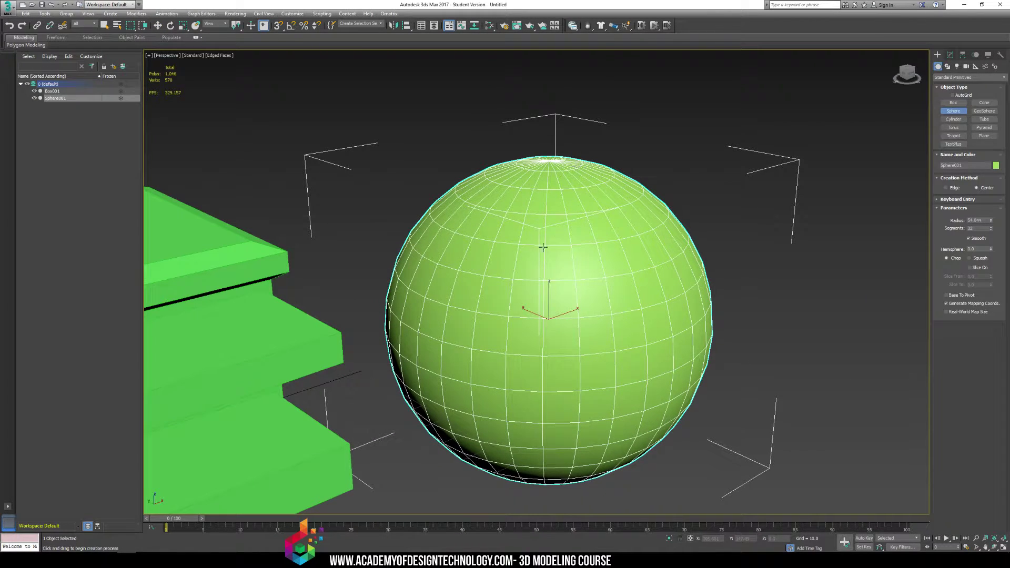
pyautogui.keyDown('alt'); pyautogui.moveTo(542, 247); pyautogui.dragTo(528, 248, button='middle'); pyautogui.keyUp('alt')
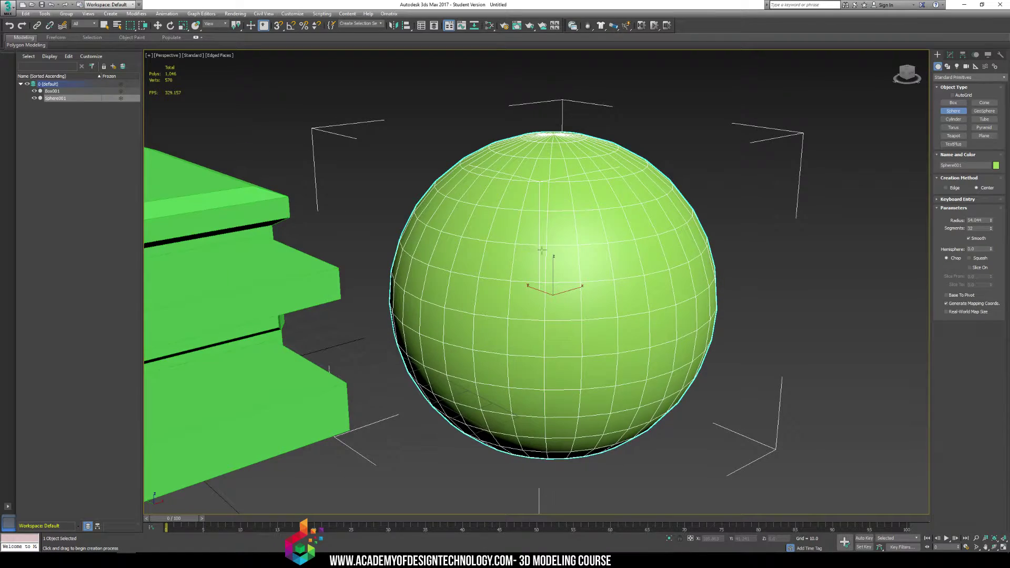
pyautogui.press('e')
pyautogui.moveTo(557, 267); pyautogui.dragTo(617, 273)
pyautogui.keyDown('alt'); pyautogui.moveTo(617, 272); pyautogui.dragTo(854, 135, button='middle'); pyautogui.keyUp('alt')
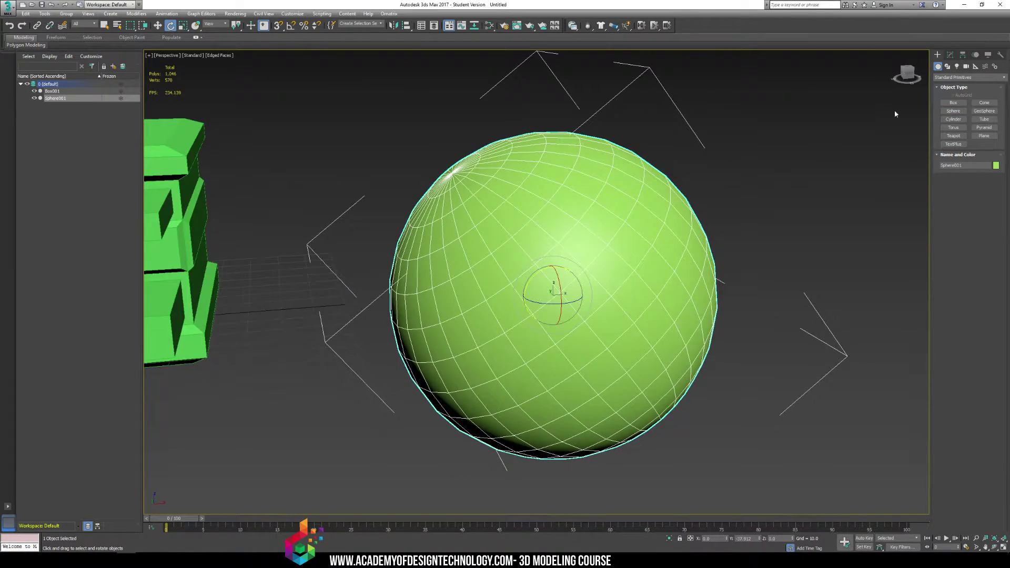
# Set the sphere's segments to 26 and convert it to an editable poly.
pyautogui.click(950, 54)
pyautogui.rightClick(627, 225)
pyautogui.moveTo(663, 309)
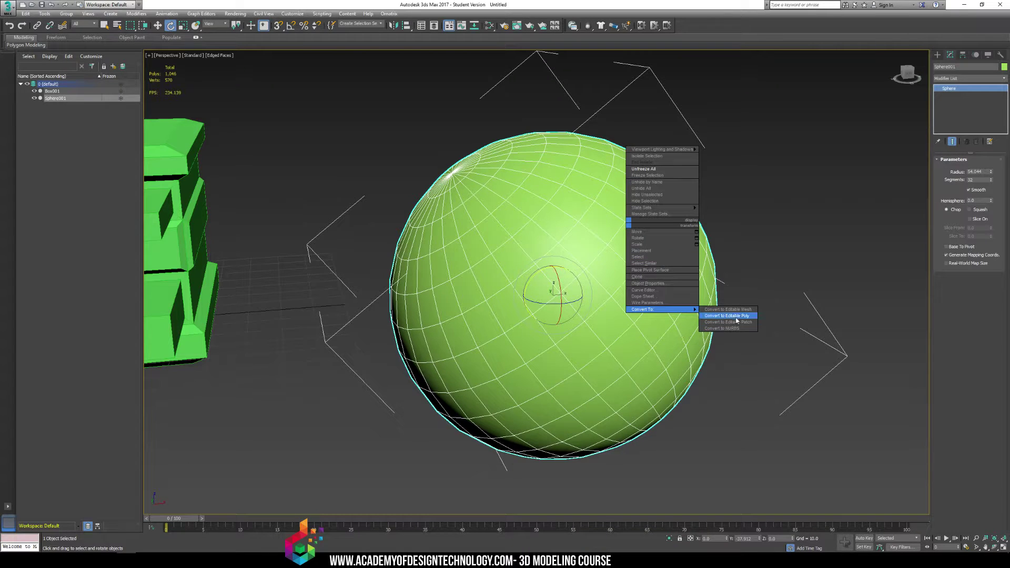
pyautogui.moveTo(990, 180); pyautogui.dragTo(990, 187)
pyautogui.rightClick(643, 252)
pyautogui.moveTo(694, 339)
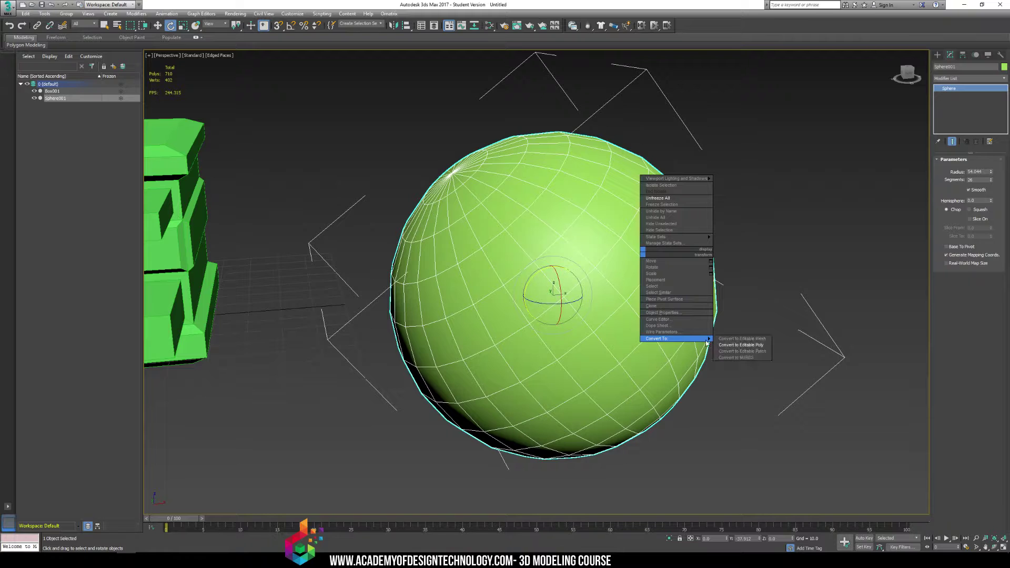
pyautogui.click(730, 345)
# Select all polygons of the sphere at Polygon level.
pyautogui.click(937, 89)
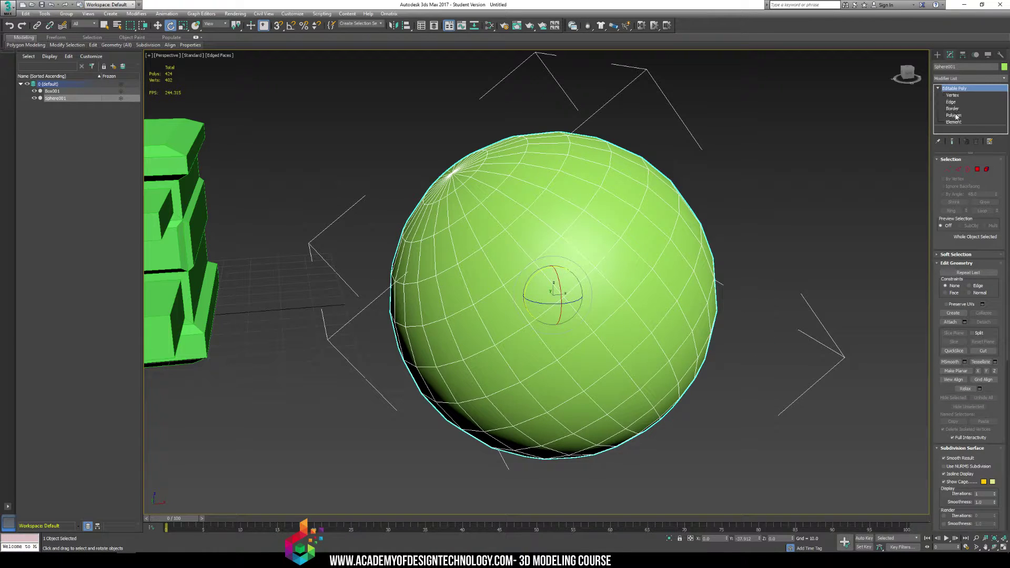
pyautogui.click(953, 115)
pyautogui.hotkey('ctrl', 'a')
pyautogui.keyDown('alt'); pyautogui.moveTo(621, 308); pyautogui.dragTo(795, 384, button='middle'); pyautogui.keyUp('alt')
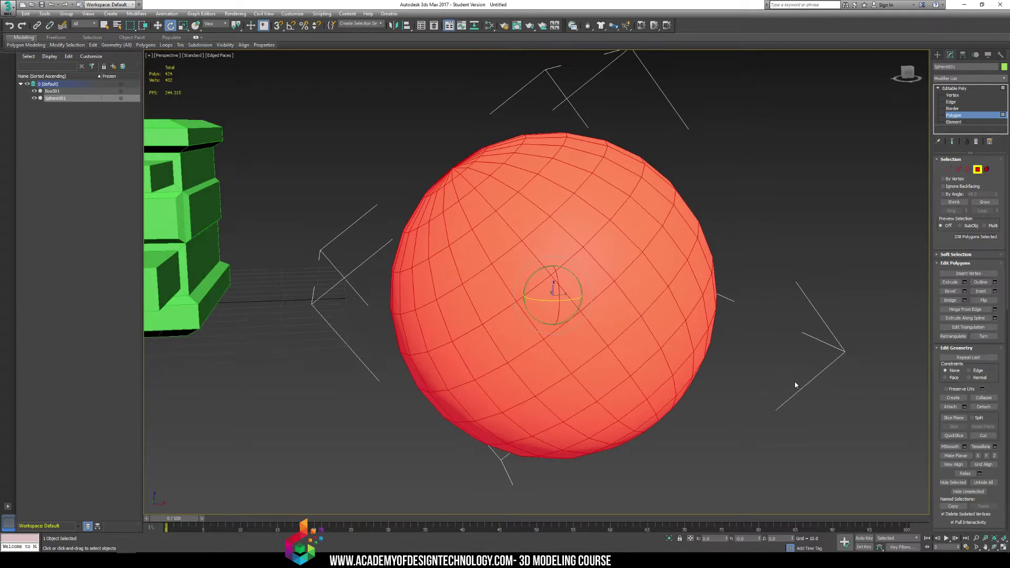
# Try out Slice Plane on the sphere's polygons by moving and rotating the plane through the sphere.
pyautogui.click(945, 418)
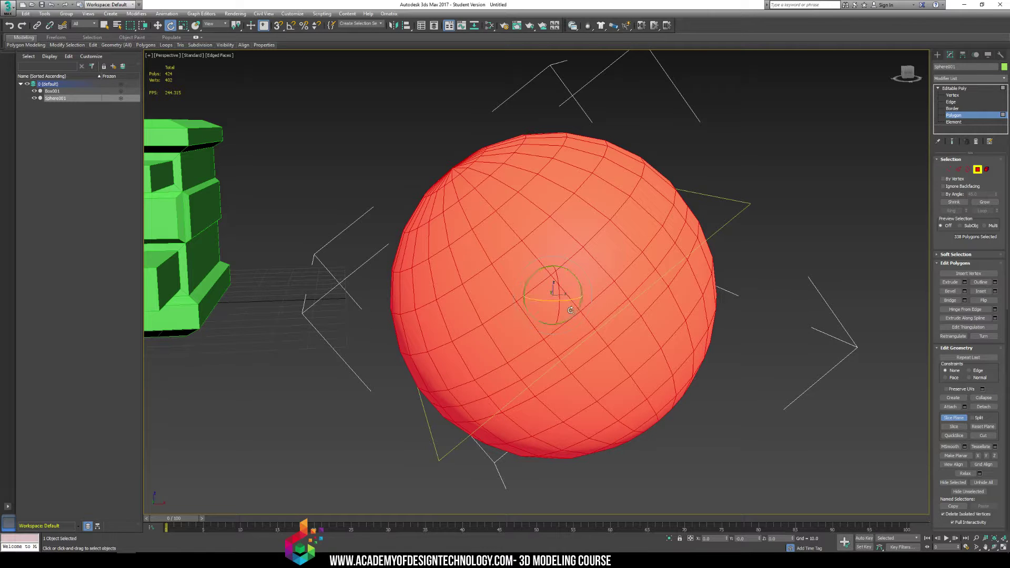
pyautogui.press('w')
pyautogui.keyDown('alt'); pyautogui.moveTo(570, 311); pyautogui.dragTo(537, 200, button='middle'); pyautogui.keyUp('alt')
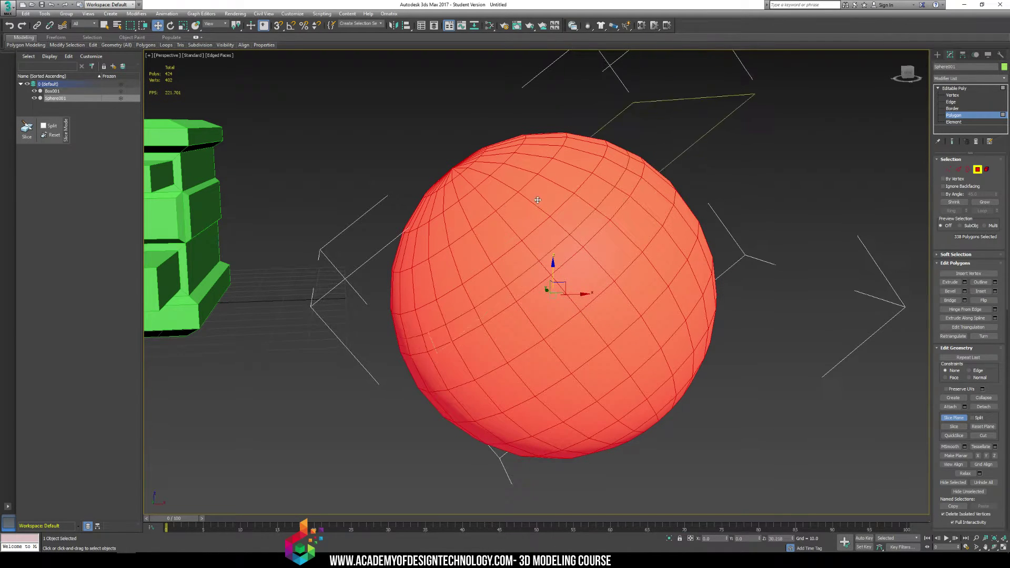
pyautogui.moveTo(538, 200); pyautogui.dragTo(595, 283)
pyautogui.press('e')
pyautogui.press('w')
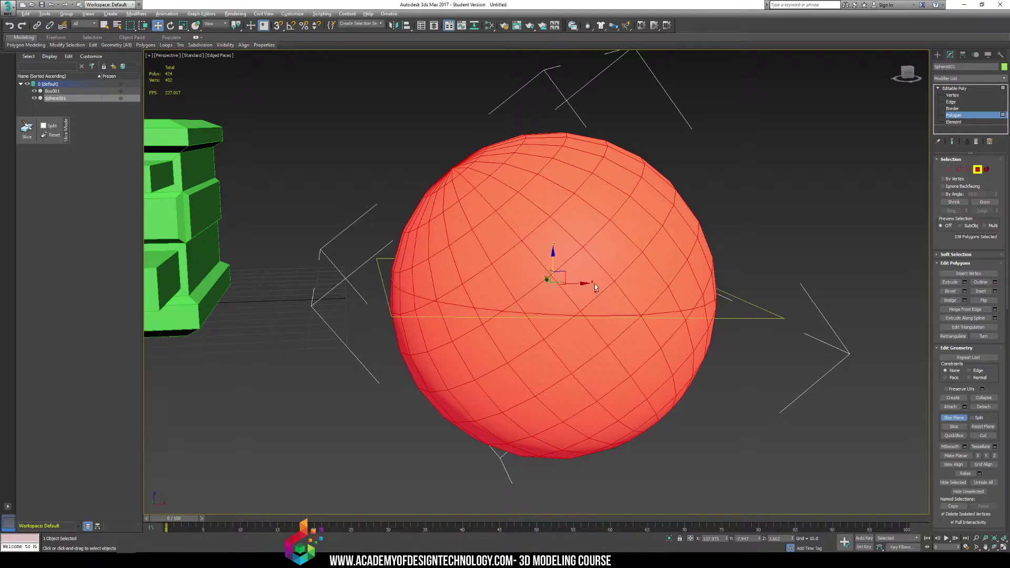
pyautogui.keyDown('alt'); pyautogui.moveTo(595, 283); pyautogui.dragTo(861, 398, button='middle'); pyautogui.keyUp('alt')
pyautogui.click(954, 436)
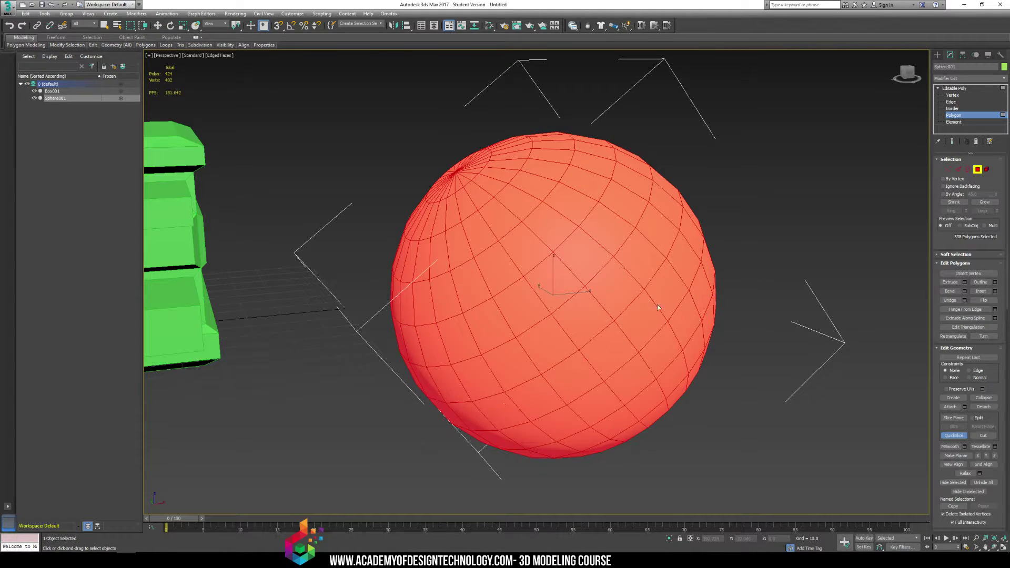
pyautogui.keyDown('alt'); pyautogui.moveTo(657, 305); pyautogui.dragTo(794, 268, button='middle'); pyautogui.keyUp('alt')
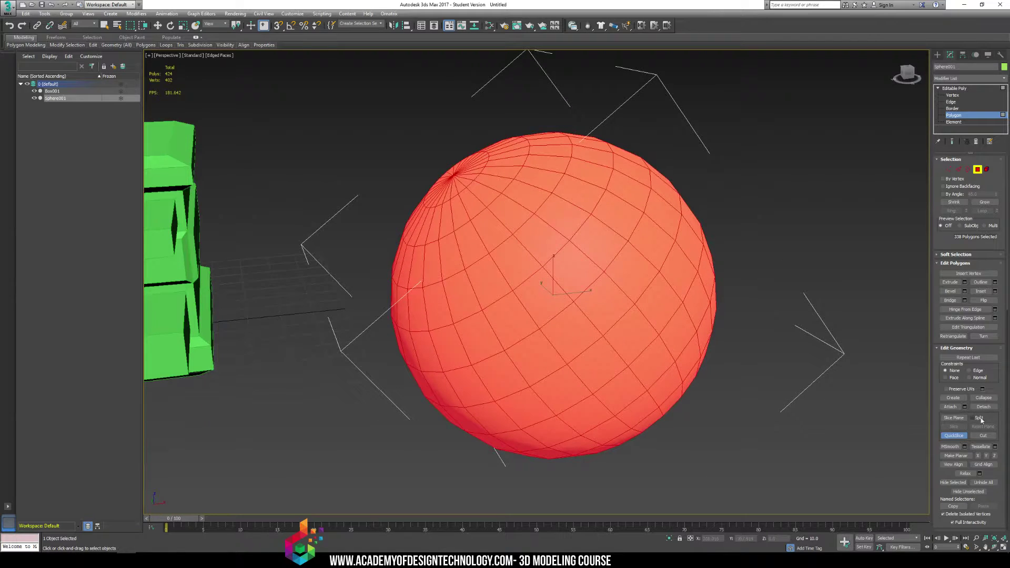
pyautogui.click(960, 438)
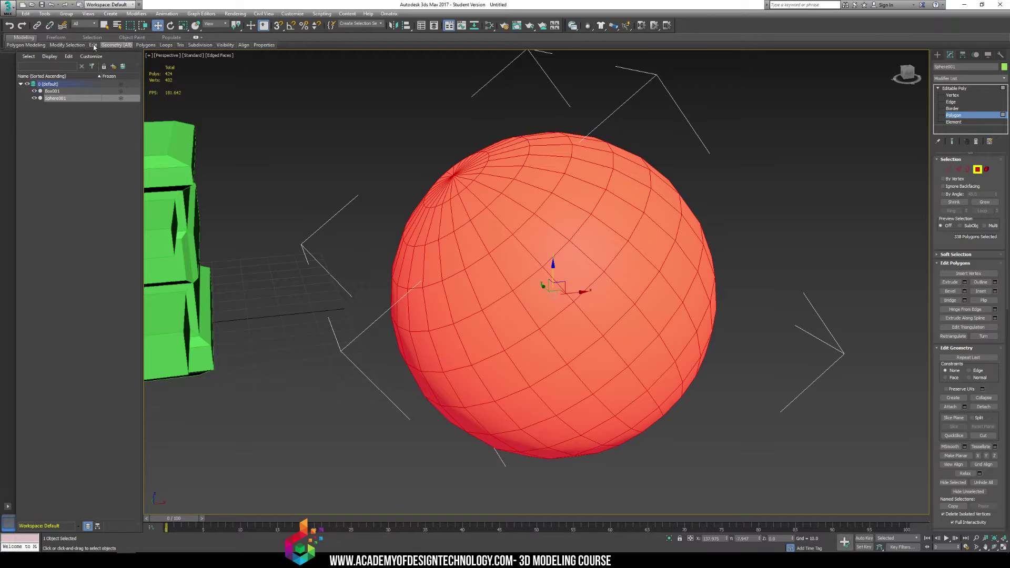
pyautogui.moveTo(54, 46)
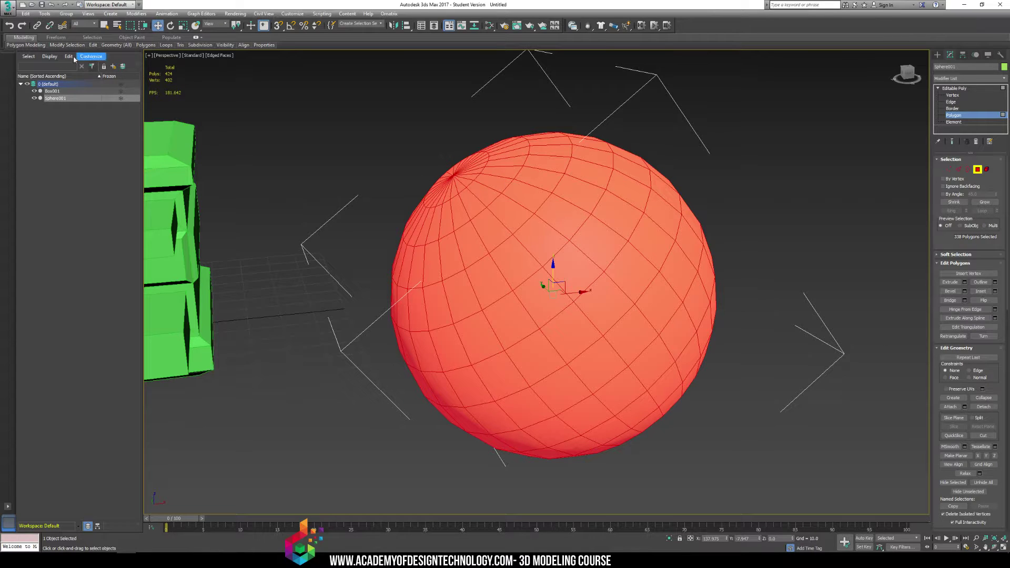
pyautogui.moveTo(91, 46)
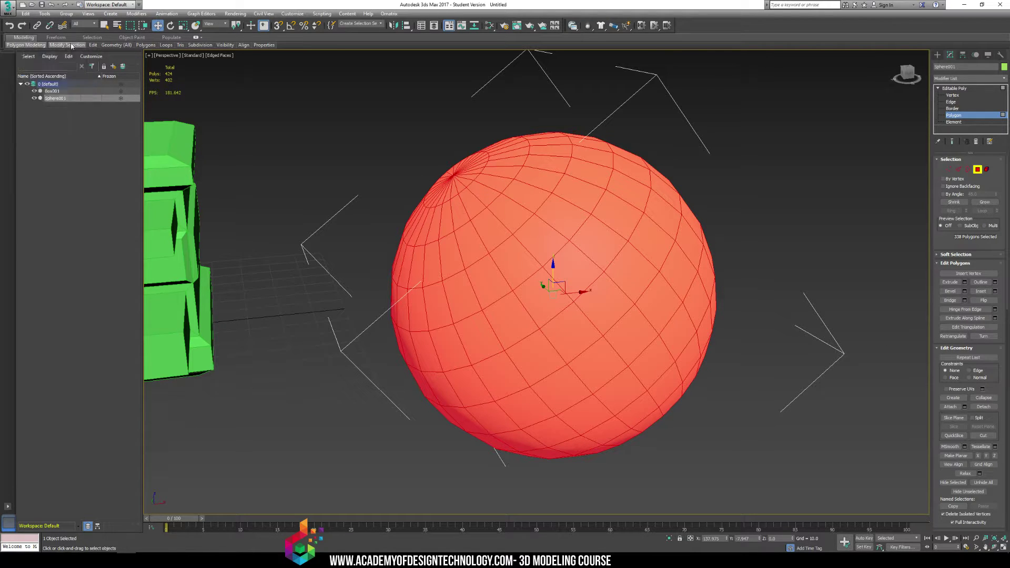
# Add five edge loops across the sphere with SwiftLoop to give it a denser grid.
pyautogui.click(77, 69)
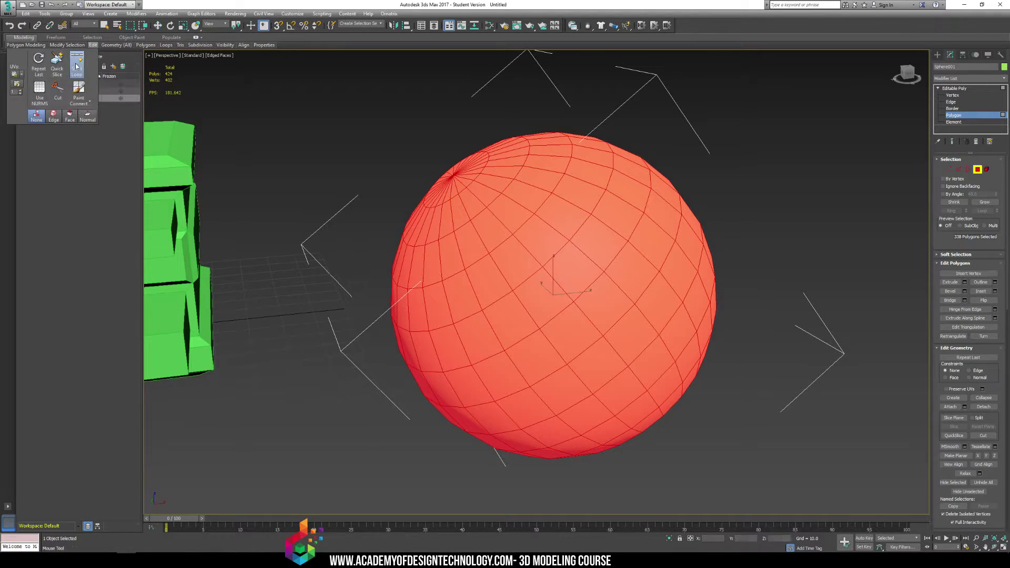
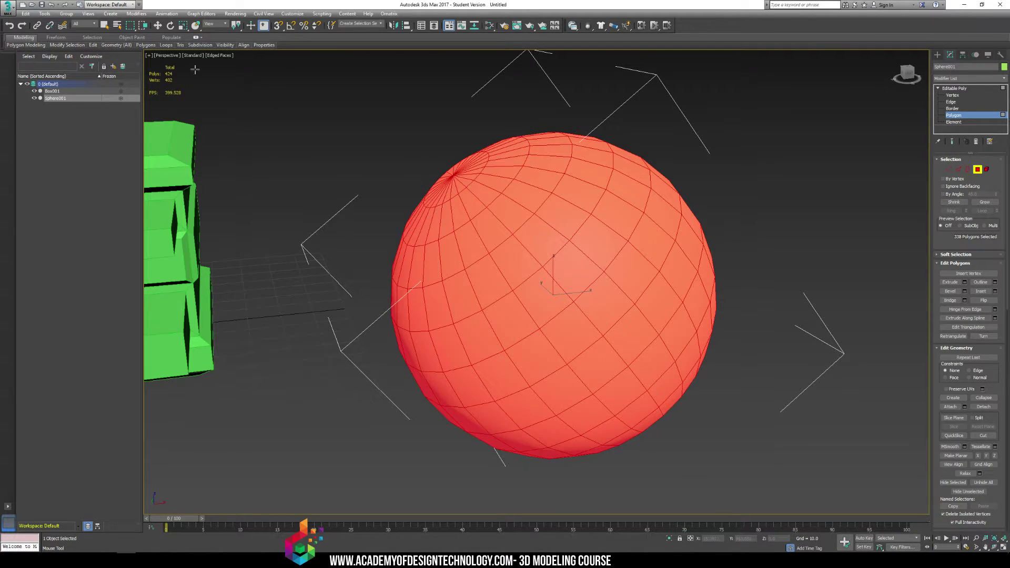
pyautogui.click(533, 248)
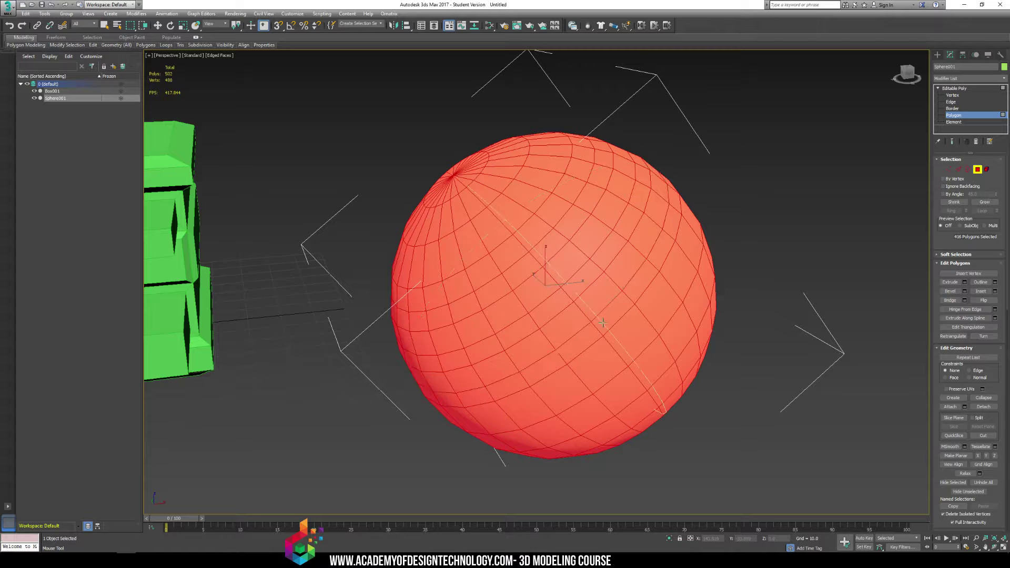
pyautogui.click(614, 351)
pyautogui.click(582, 321)
pyautogui.click(537, 282)
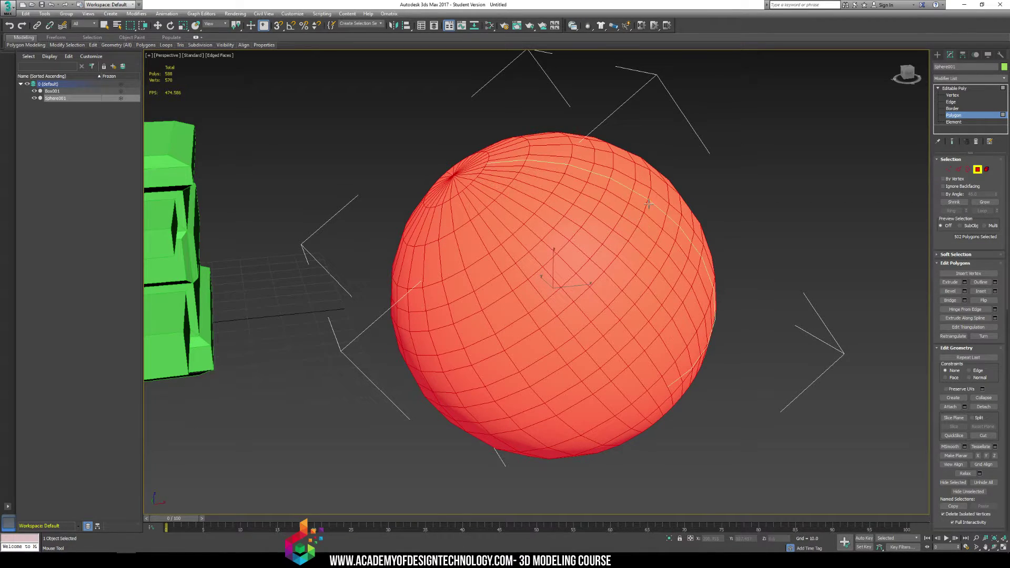
pyautogui.click(621, 221)
pyautogui.keyDown('alt'); pyautogui.moveTo(821, 331); pyautogui.dragTo(715, 371, button='middle'); pyautogui.keyUp('alt')
pyautogui.press('w')
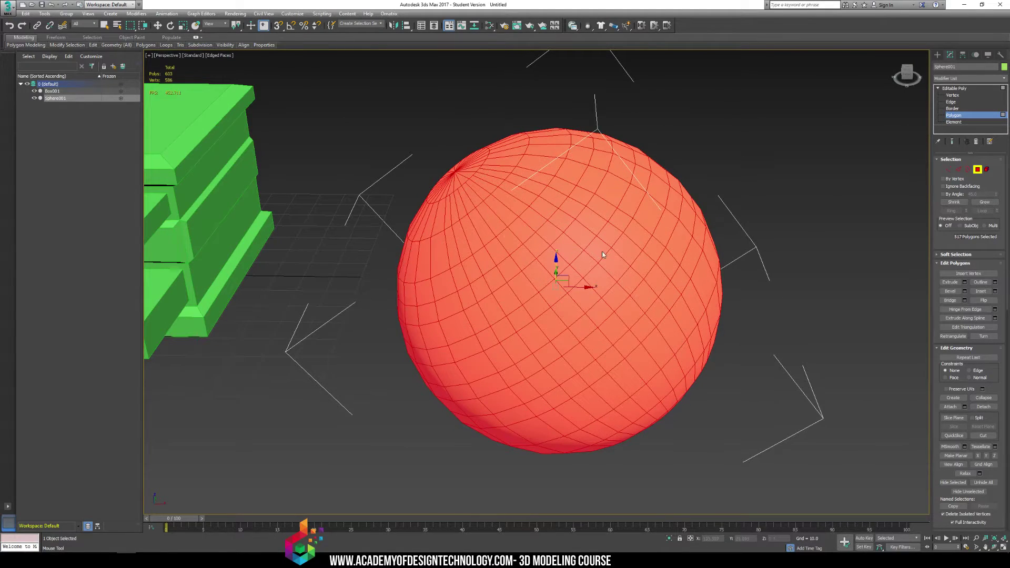
pyautogui.click(779, 224)
pyautogui.click(588, 230)
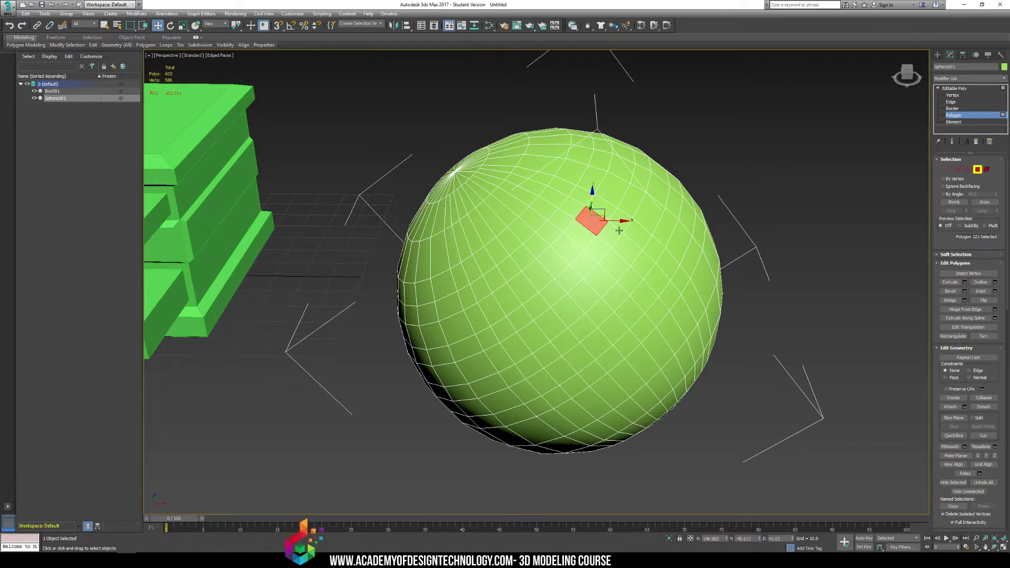
pyautogui.click(610, 238)
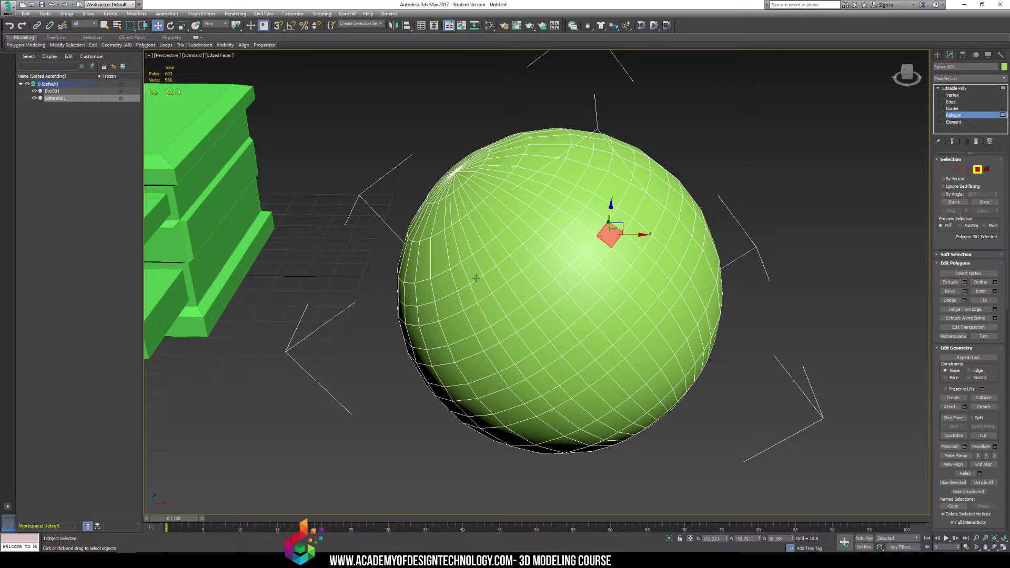
pyautogui.keyDown('ctrl'); pyautogui.click(492, 309); pyautogui.keyUp('ctrl')
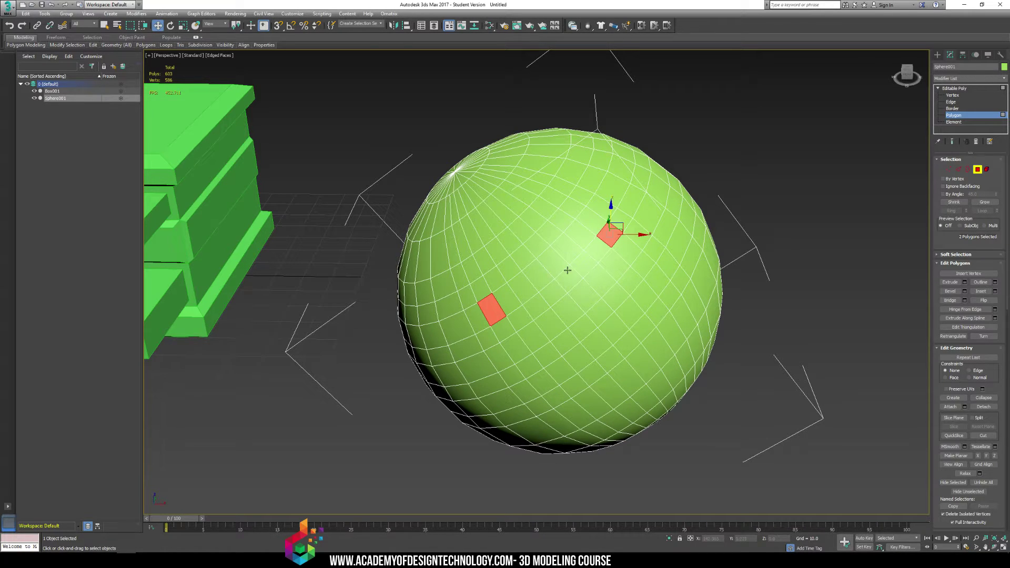
pyautogui.click(598, 226)
pyautogui.keyDown('alt'); pyautogui.click(591, 224); pyautogui.keyUp('alt')
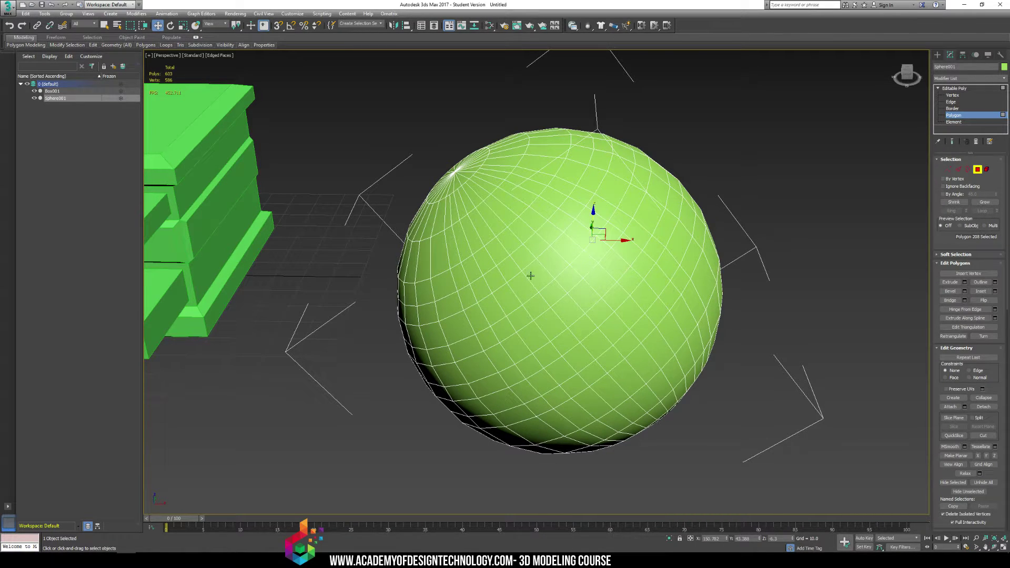
# Select two separate 2 × 2 blocks of polygons on the front of the sphere as the eyes.
pyautogui.click(595, 223)
pyautogui.keyDown('ctrl'); pyautogui.click(618, 246); pyautogui.keyUp('ctrl')
pyautogui.hotkey('ctrl', 'z')
pyautogui.keyDown('ctrl'); pyautogui.click(610, 235); pyautogui.keyUp('ctrl')
pyautogui.keyDown('ctrl'); pyautogui.click(597, 249); pyautogui.keyUp('ctrl')
pyautogui.keyDown('ctrl'); pyautogui.click(570, 235); pyautogui.keyUp('ctrl')
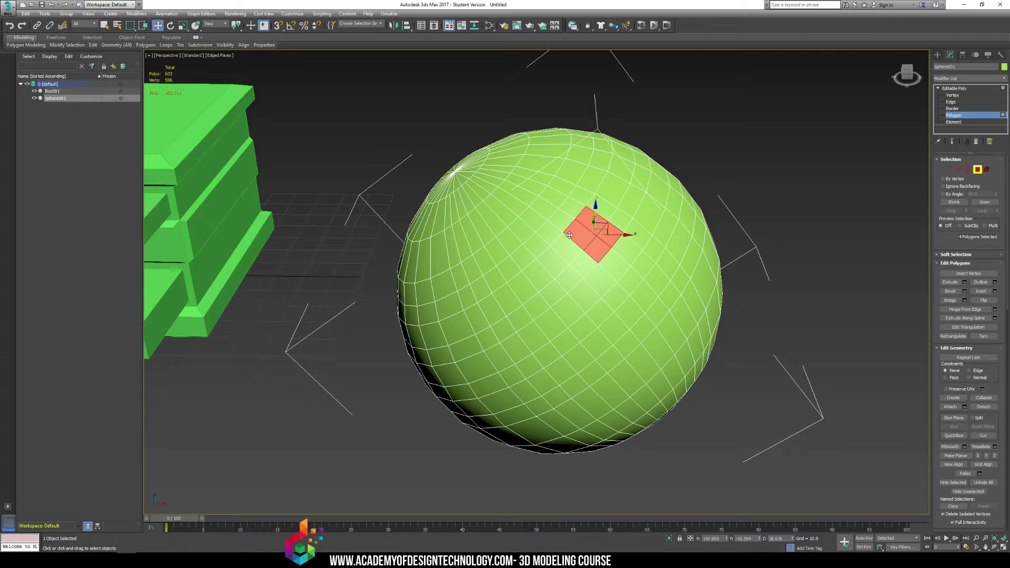
pyautogui.keyDown('ctrl'); pyautogui.click(488, 307); pyautogui.keyUp('ctrl')
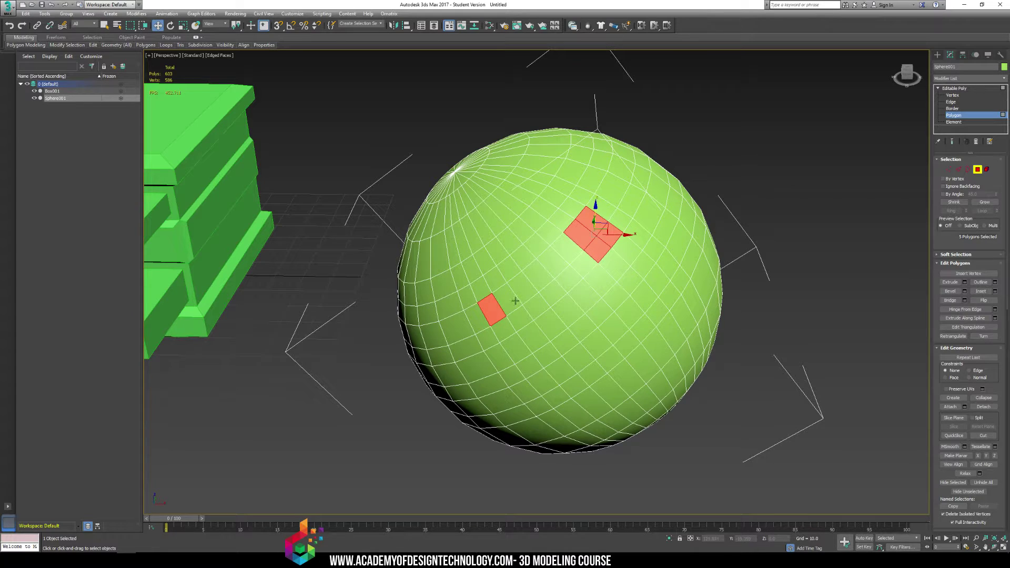
pyautogui.keyDown('ctrl'); pyautogui.click(504, 296); pyautogui.keyUp('ctrl')
pyautogui.keyDown('ctrl'); pyautogui.click(517, 322); pyautogui.keyUp('ctrl')
pyautogui.keyDown('ctrl'); pyautogui.click(502, 330); pyautogui.keyUp('ctrl')
# Add a row of six polygons below the two eye blocks to the selection as the mouth.
pyautogui.keyDown('ctrl'); pyautogui.click(574, 386); pyautogui.keyUp('ctrl')
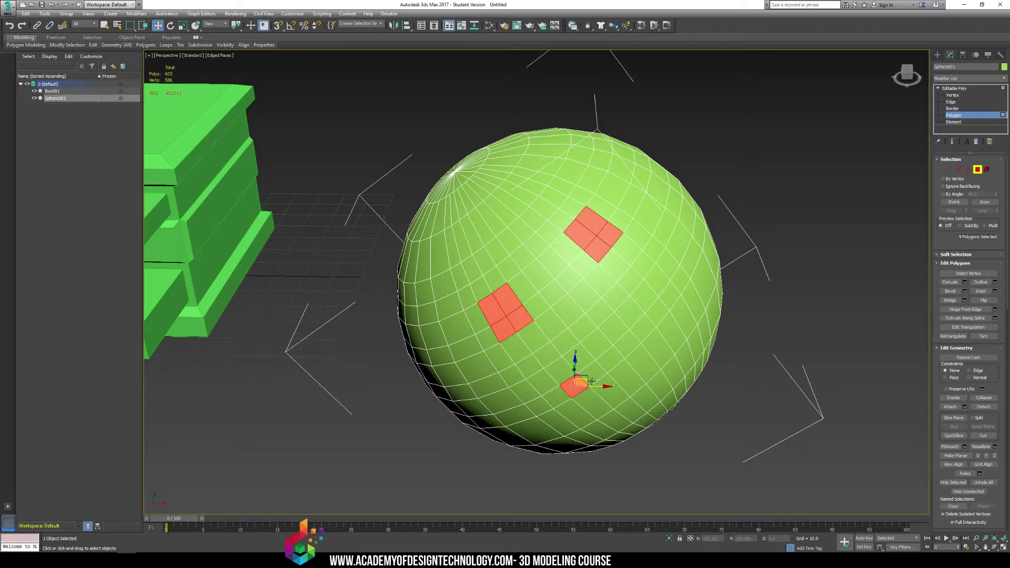
pyautogui.keyDown('ctrl'); pyautogui.click(610, 360); pyautogui.keyUp('ctrl')
pyautogui.keyDown('ctrl'); pyautogui.click(644, 329); pyautogui.keyUp('ctrl')
pyautogui.keyDown('ctrl'); pyautogui.click(655, 318); pyautogui.keyUp('ctrl')
pyautogui.keyDown('ctrl'); pyautogui.click(663, 307); pyautogui.keyUp('ctrl')
pyautogui.keyDown('ctrl'); pyautogui.click(631, 343); pyautogui.keyUp('ctrl')
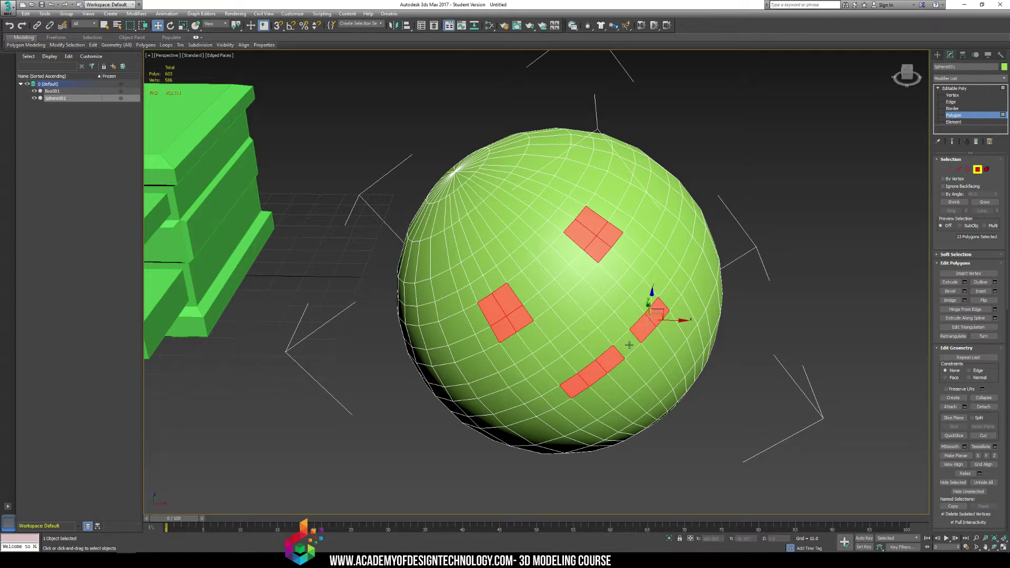
# Extrude the selected eye and mouth polygons inward into the sphere and clear the selection.
pyautogui.click(950, 282)
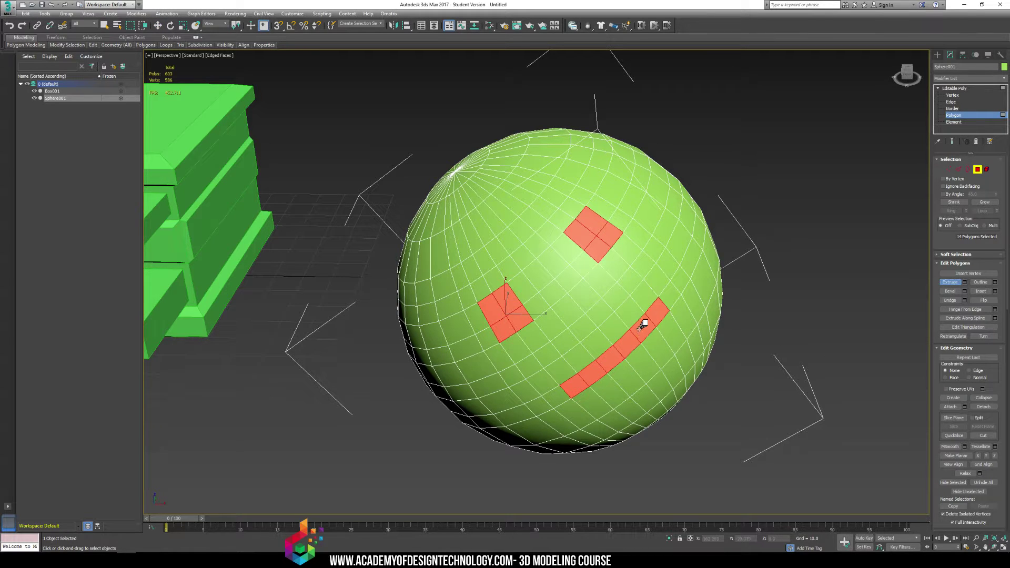
pyautogui.moveTo(642, 323); pyautogui.dragTo(642, 345)
pyautogui.click(773, 345)
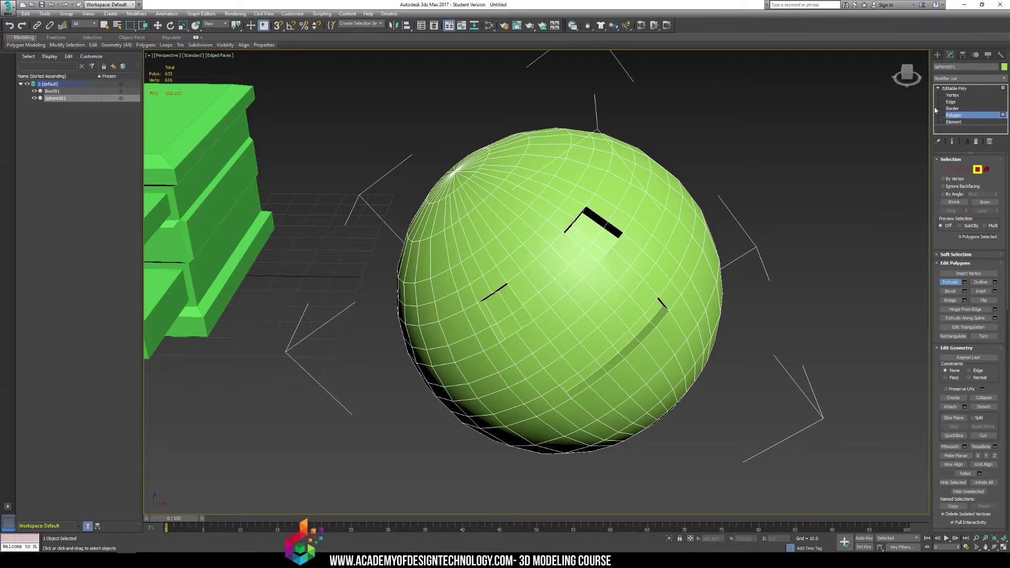
# Apply a TurboSmooth modifier with 3 iterations to the whole sphere and turn off the edged faces display.
pyautogui.click(977, 89)
pyautogui.click(1001, 78)
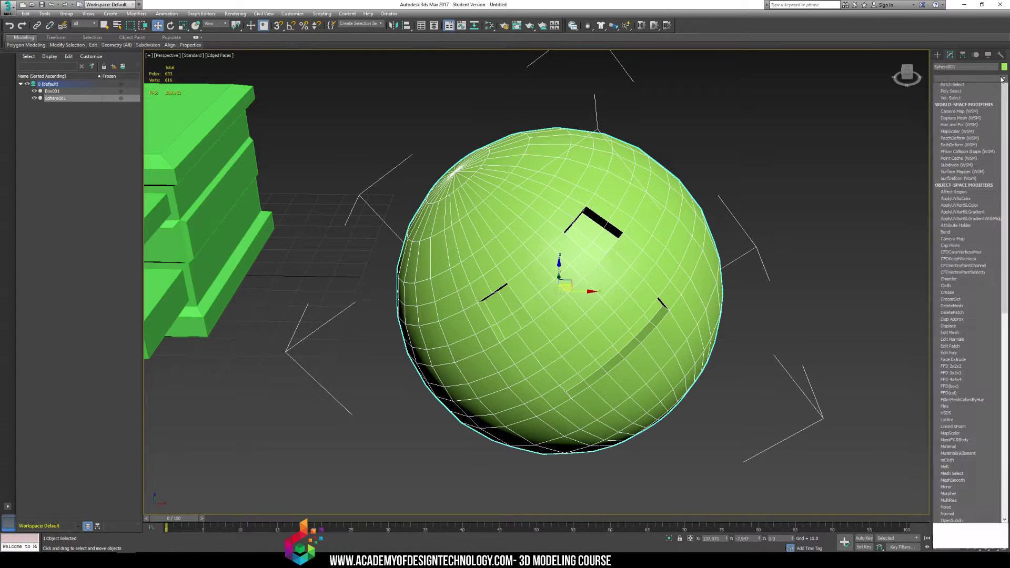
pyautogui.write('tu')
pyautogui.press('Return')
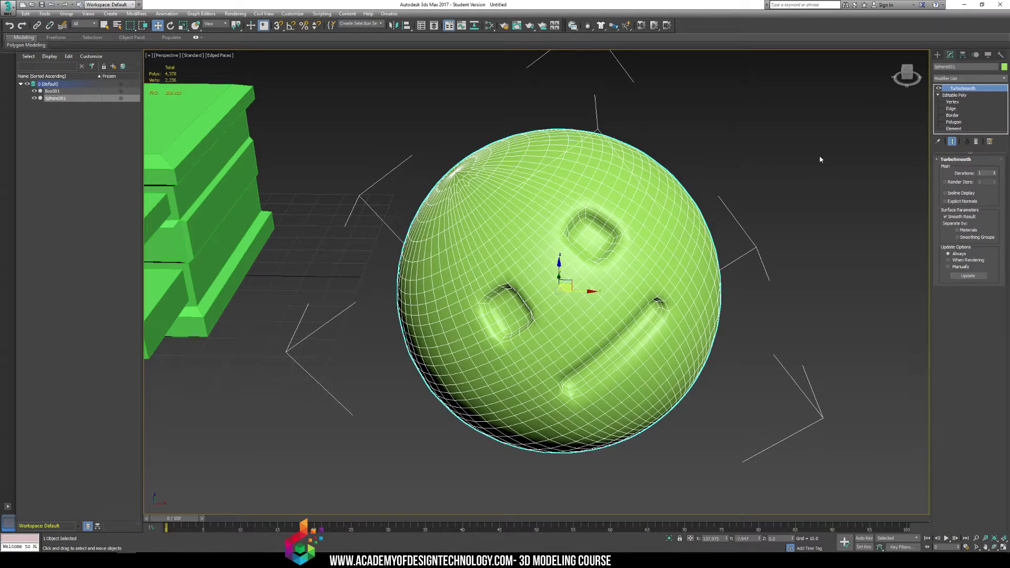
pyautogui.press('F4')
pyautogui.keyDown('alt'); pyautogui.moveTo(819, 159); pyautogui.dragTo(868, 165, button='middle'); pyautogui.keyUp('alt')
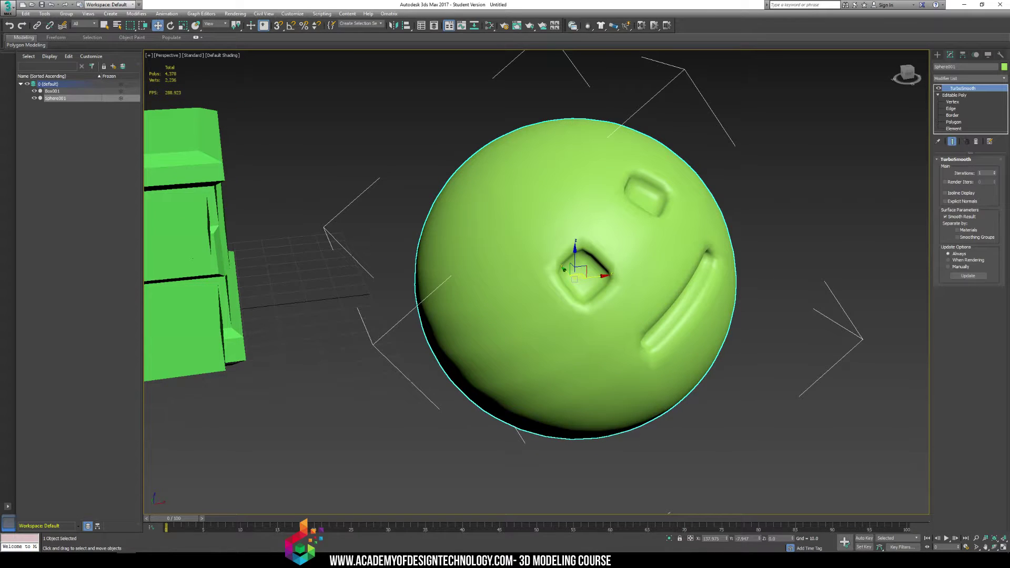
pyautogui.click(777, 195)
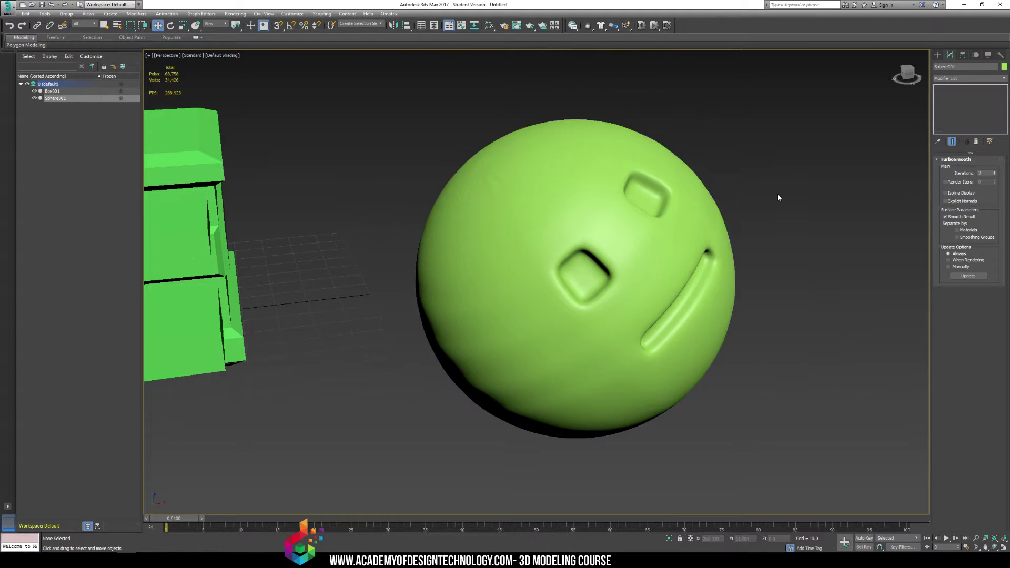
# Delete the smoothed sphere and select the remaining crate model.
pyautogui.scroll(-5, 779, 197)
pyautogui.scroll(5, 773, 235)
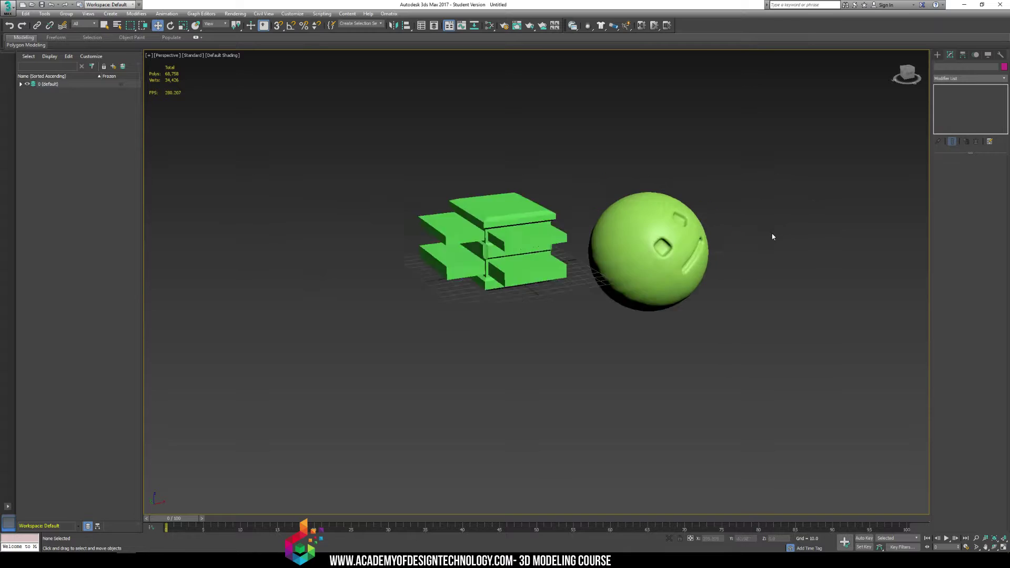
pyautogui.moveTo(773, 235)
pyautogui.mouseDown(button='middle')
pyautogui.moveTo(720, 240)
pyautogui.moveTo(776, 250)
pyautogui.mouseUp(button='middle')
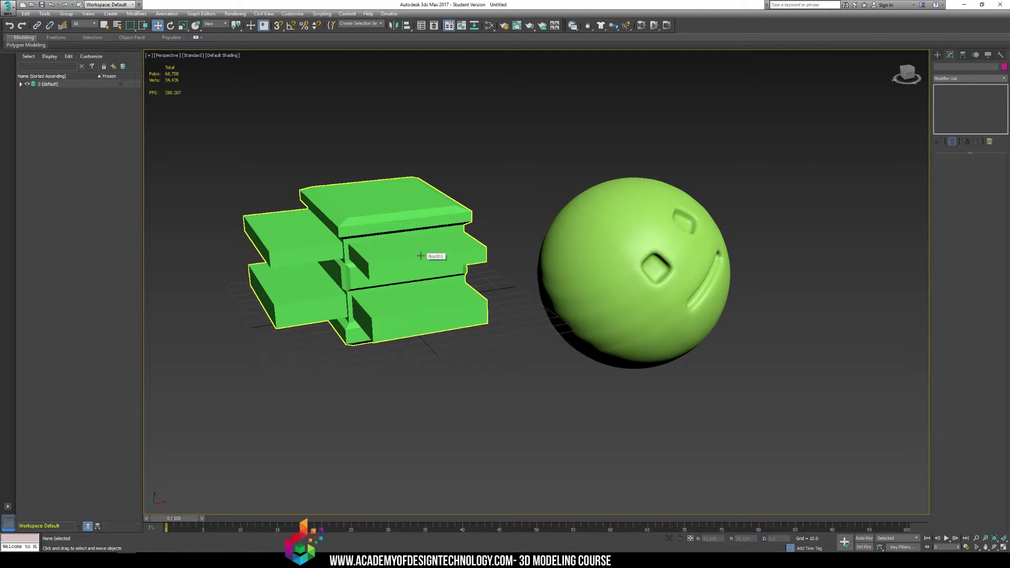
pyautogui.click(700, 265)
pyautogui.press('Delete')
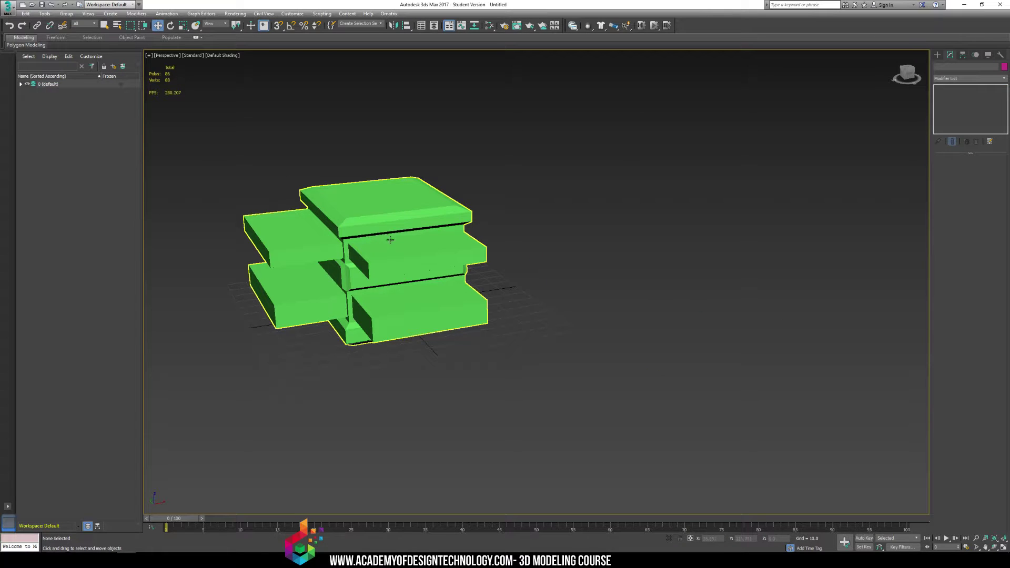
pyautogui.keyDown('alt'); pyautogui.moveTo(392, 240); pyautogui.dragTo(294, 202, button='middle'); pyautogui.keyUp('alt')
pyautogui.click(463, 295)
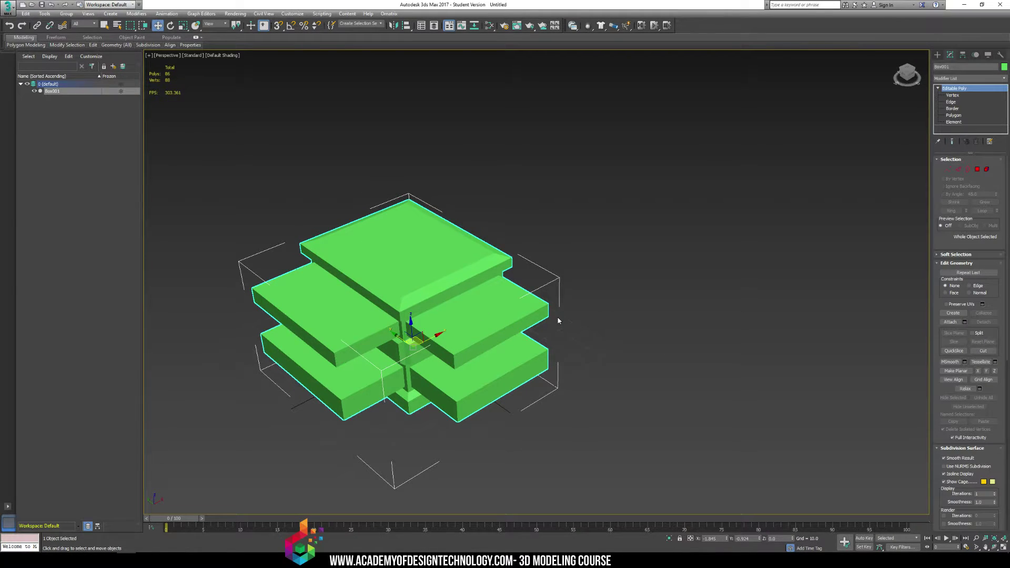
pyautogui.moveTo(600, 295); pyautogui.dragTo(660, 250, button='middle')
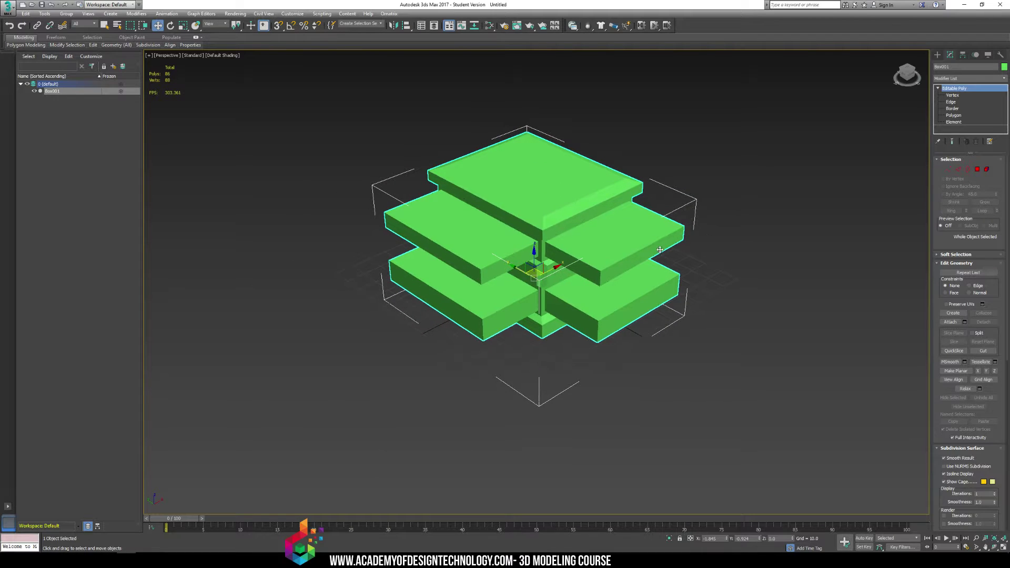
# Switch to the Notepad workflow list and review its stages from reference to the high poly alternative.
pyautogui.moveTo(181, 560)
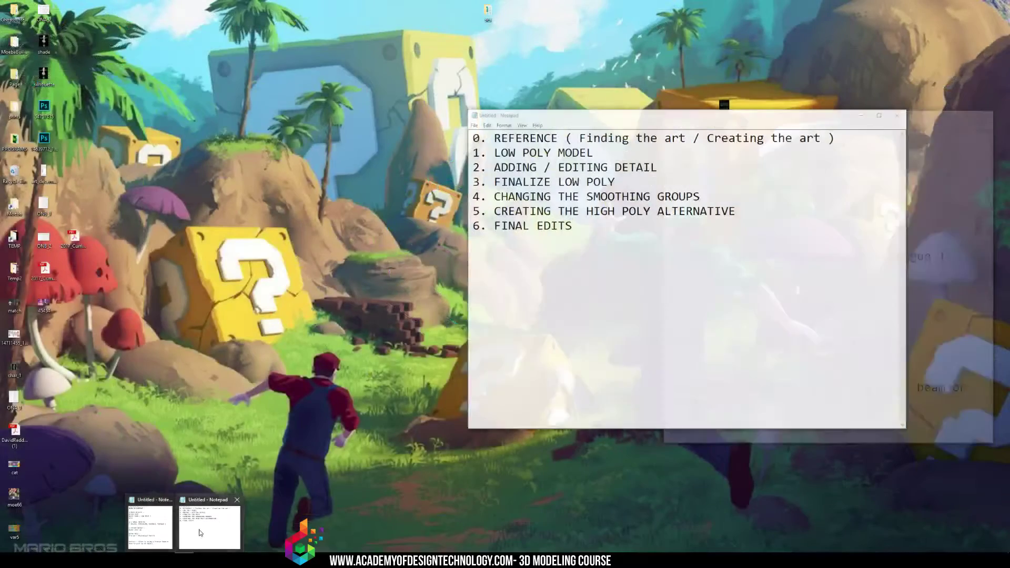
pyautogui.click(210, 520)
pyautogui.moveTo(500, 139); pyautogui.dragTo(600, 138)
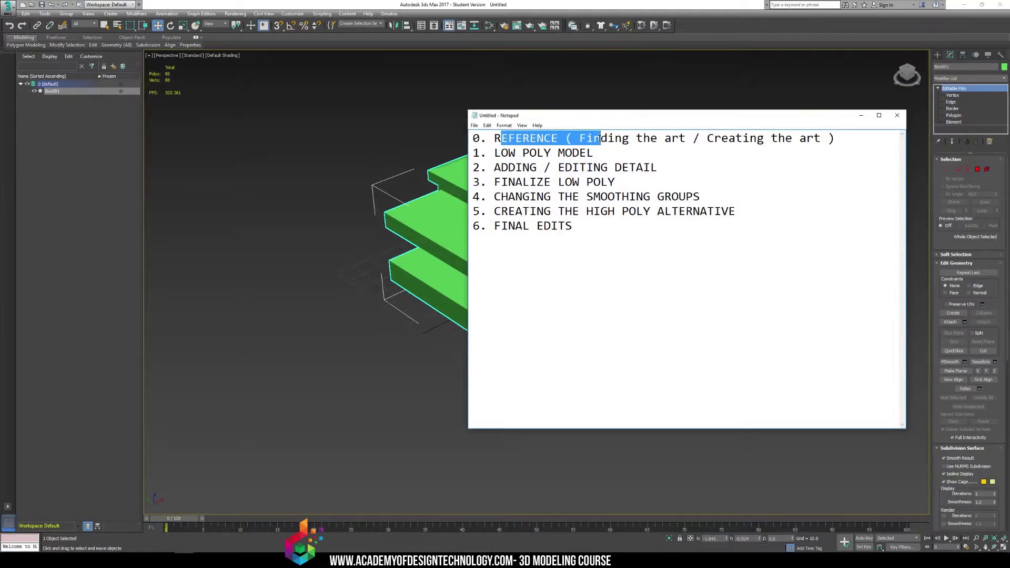
pyautogui.click(552, 152)
pyautogui.moveTo(492, 151); pyautogui.dragTo(594, 153)
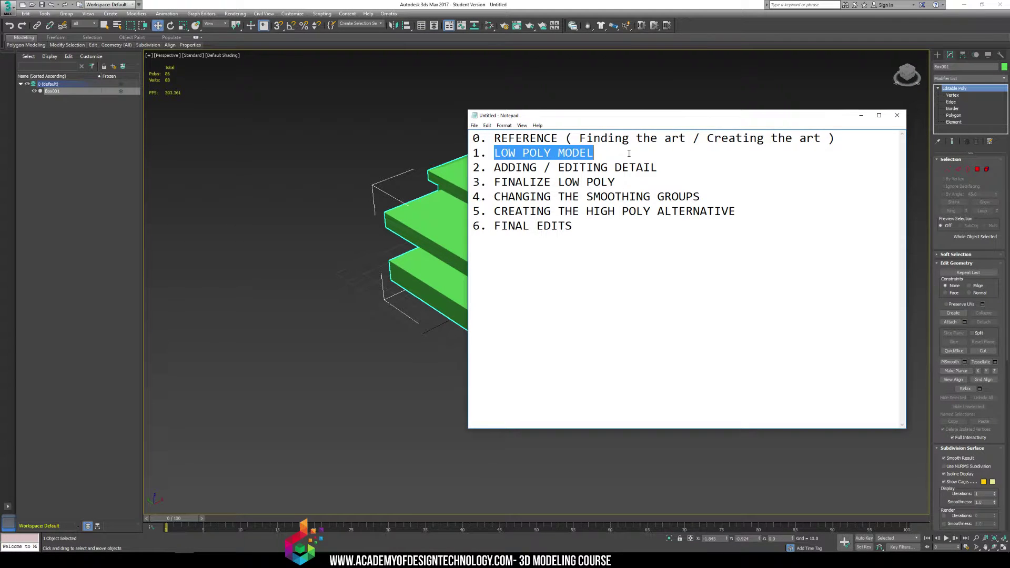
pyautogui.click(609, 182)
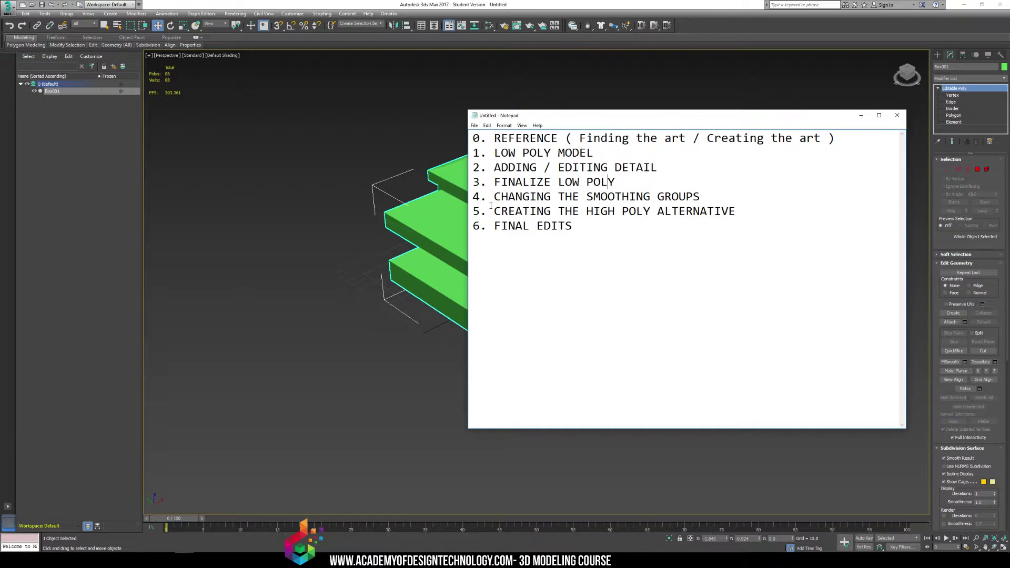
pyautogui.moveTo(493, 197); pyautogui.dragTo(700, 197)
pyautogui.click(536, 197)
pyautogui.moveTo(497, 197); pyautogui.dragTo(716, 211)
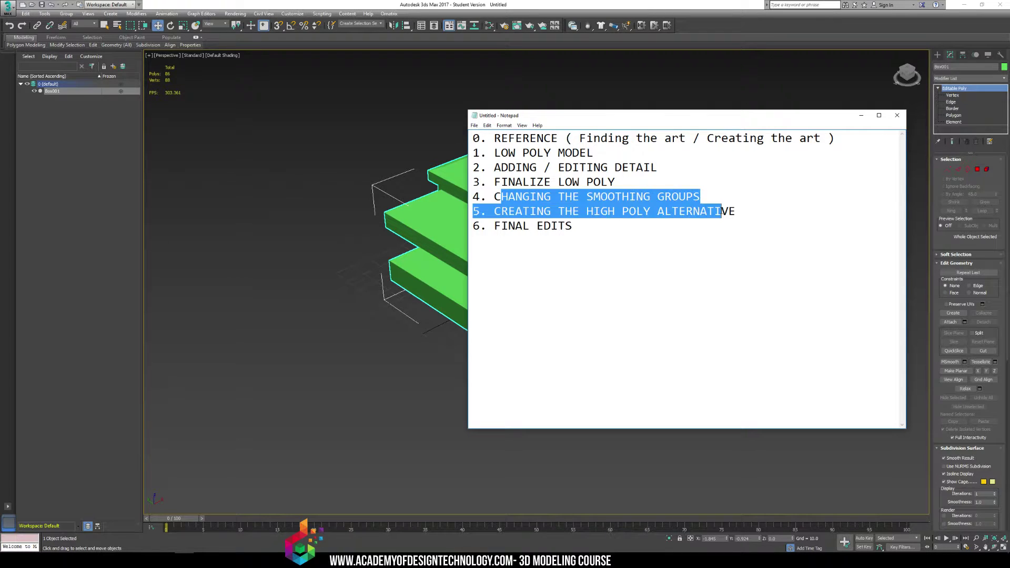
pyautogui.click(626, 219)
pyautogui.moveTo(609, 212); pyautogui.dragTo(629, 212)
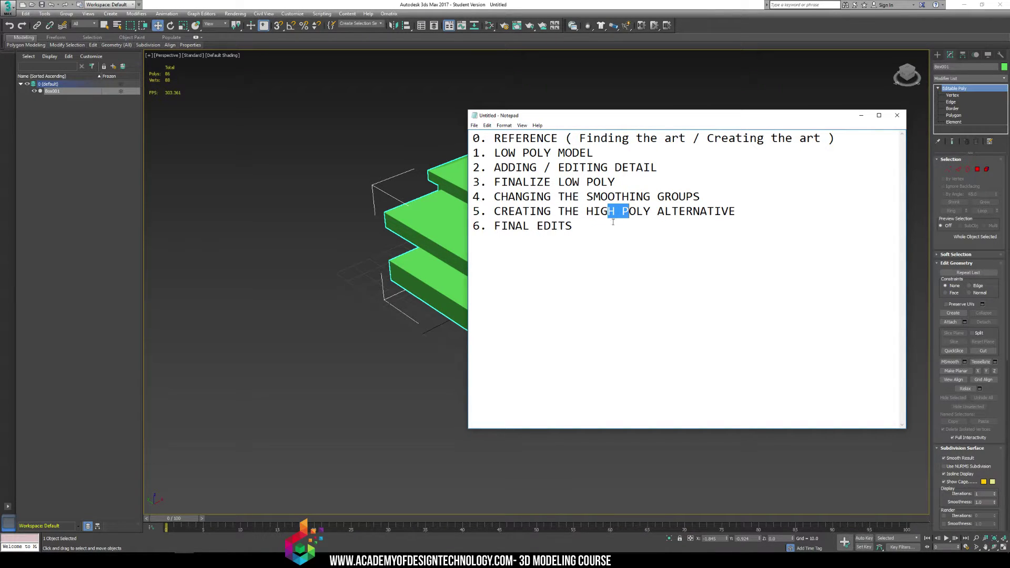
# Append "( TS / MS )" to item 5 and list UFO, DOME, GUN, LICENSE PLATE and ANTENNA on separate lines below the workflow.
pyautogui.click(760, 207)
pyautogui.write('( TS / MS')
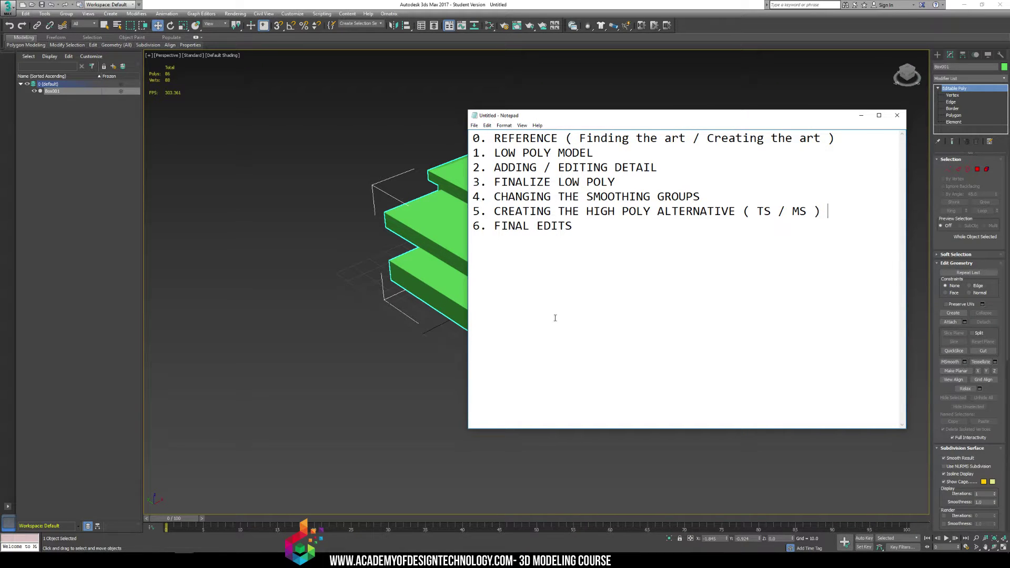
pyautogui.press('Return')
pyautogui.press('Return')
pyautogui.write('UFO ')
pyautogui.write('DOME ')
pyautogui.write('GUN ')
pyautogui.write('LICENSE PLATE')
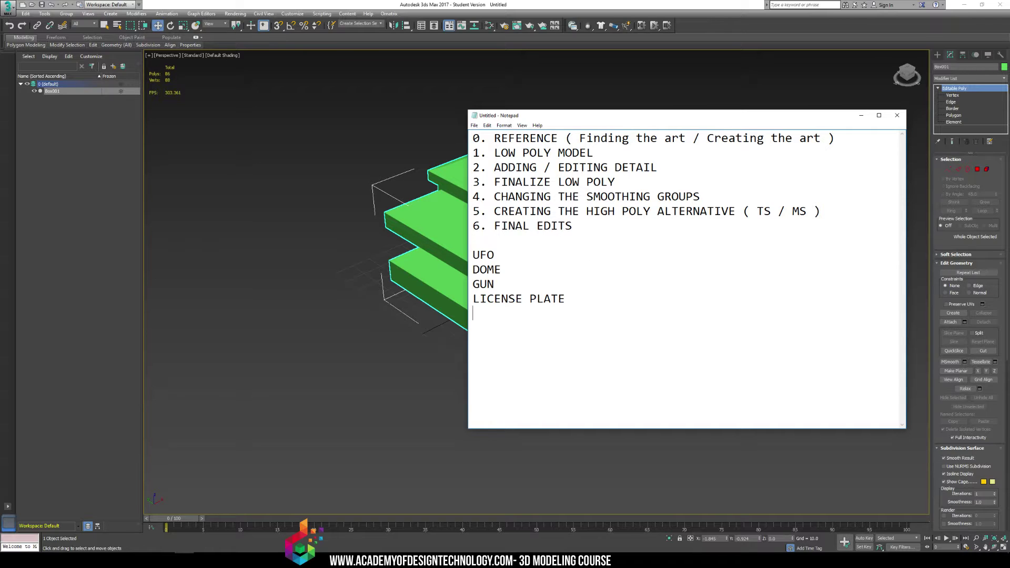
pyautogui.press('Return')
pyautogui.write('ANTENNA')
# Insert extra blank lines between the numbered workflow and the parts list.
pyautogui.press('Return')
pyautogui.press('Return')
pyautogui.press('Return')
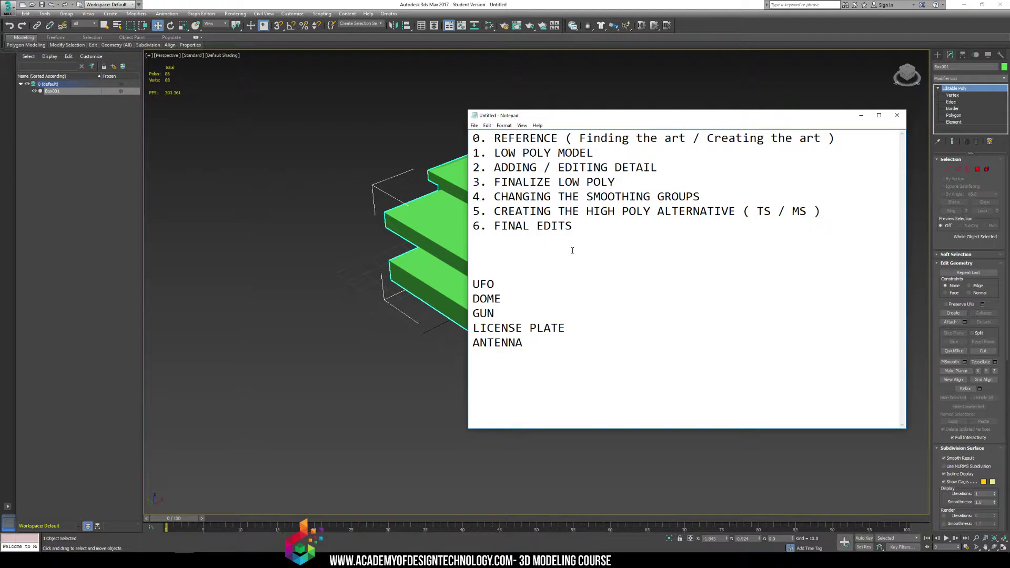
pyautogui.press('Down')
# Switch back to 3ds Max and add a TurboSmooth modifier to the crate model, separated by smoothing groups.
pyautogui.click(336, 169)
pyautogui.scroll(6, 479, 164)
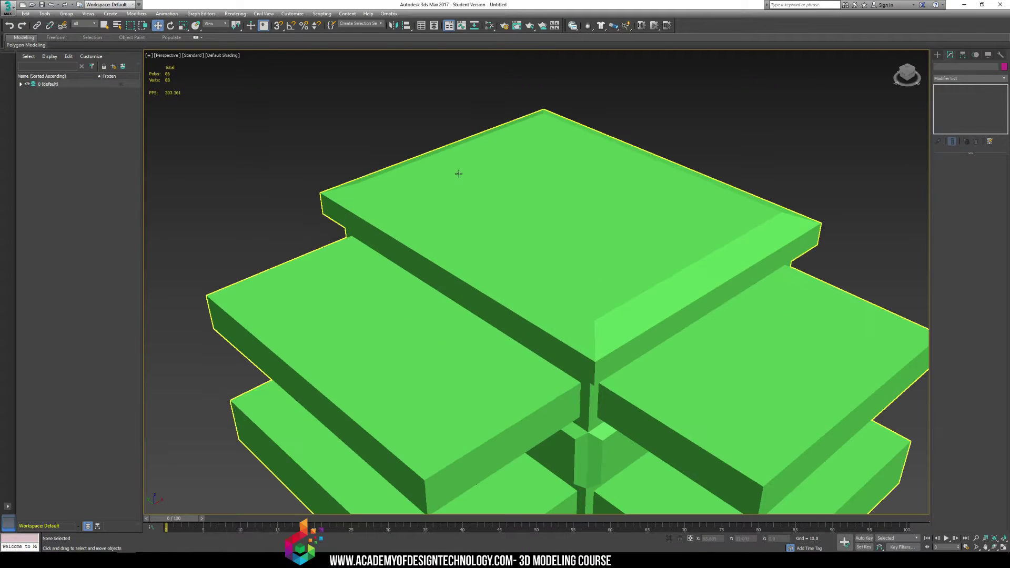
pyautogui.click(580, 213)
pyautogui.click(1004, 78)
pyautogui.press('t')
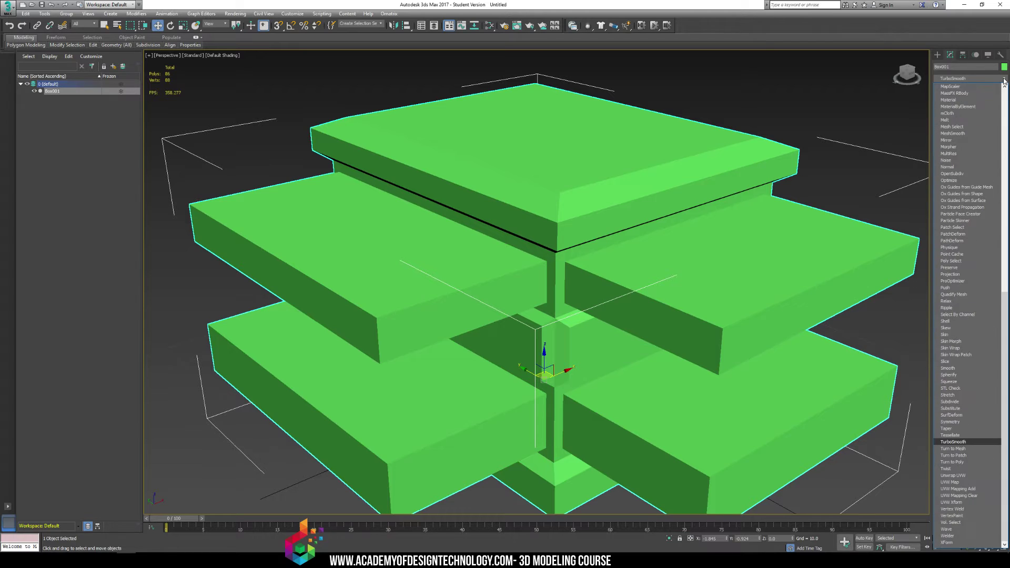
pyautogui.click(958, 295)
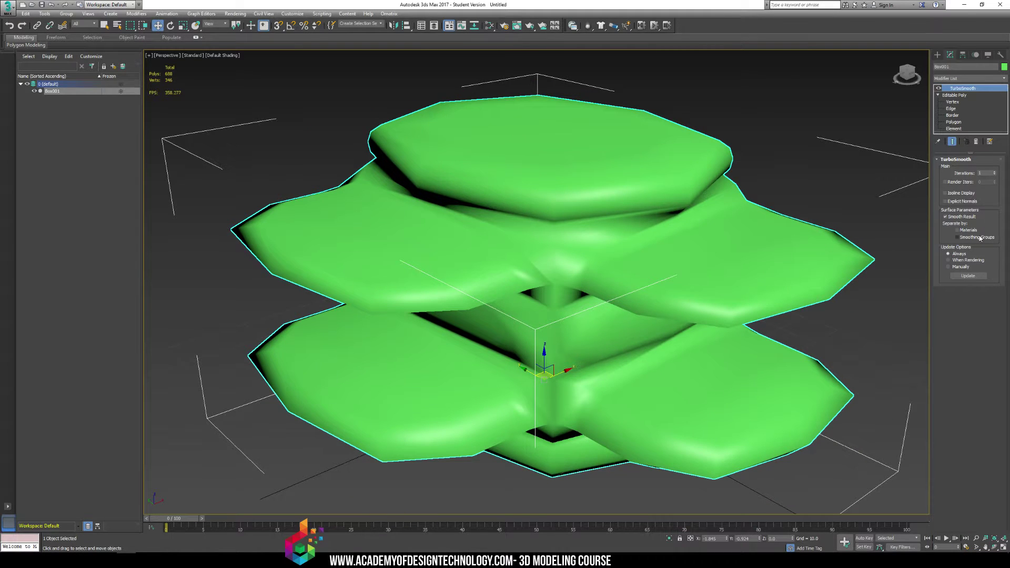
pyautogui.click(979, 237)
pyautogui.keyDown('alt'); pyautogui.moveTo(710, 174); pyautogui.dragTo(741, 223, button='middle'); pyautogui.keyUp('alt')
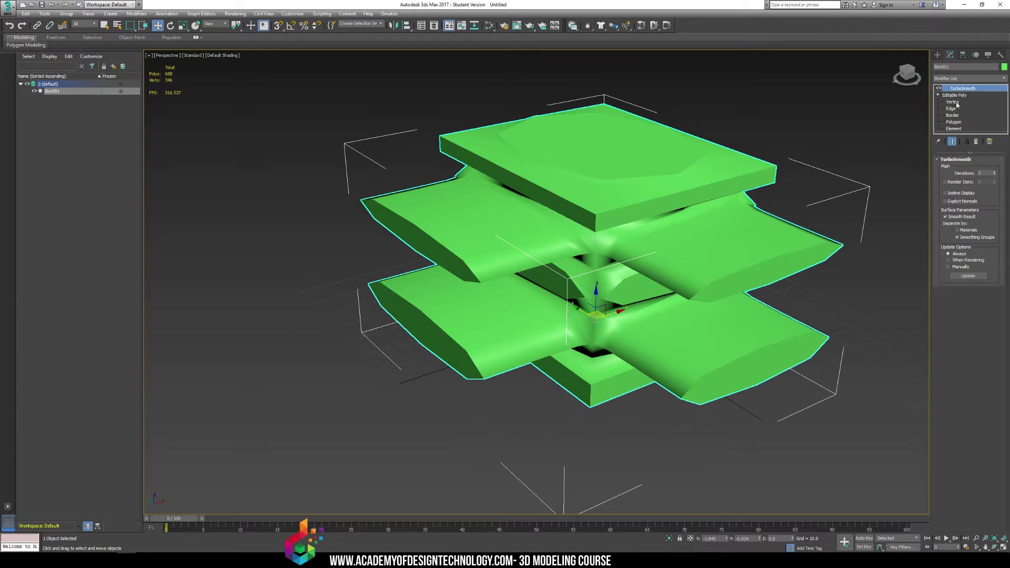
# At polygon level with the end result shown, assign the top faces of the four protruding slabs to smoothing group 3.
pyautogui.click(953, 121)
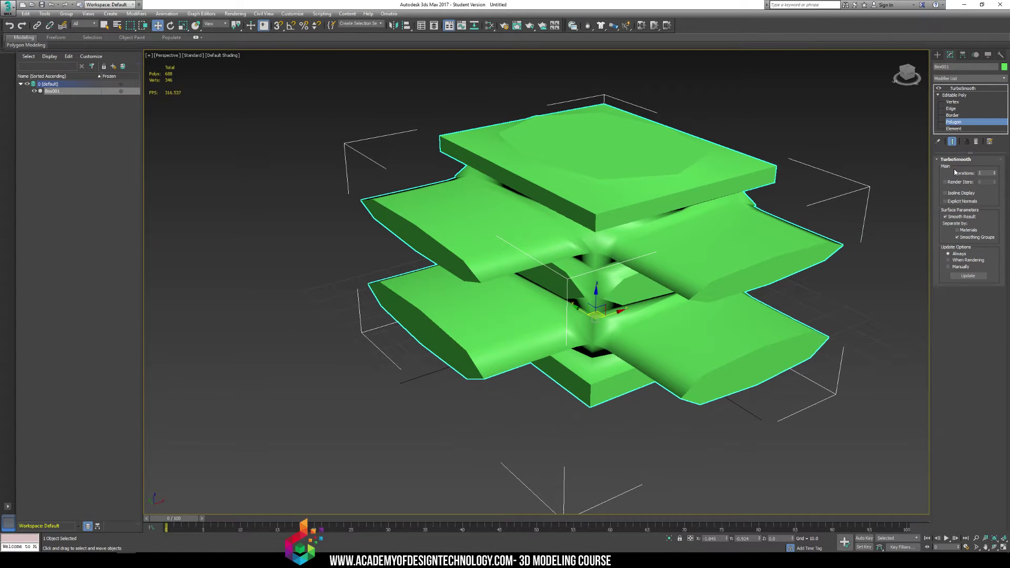
pyautogui.click(952, 142)
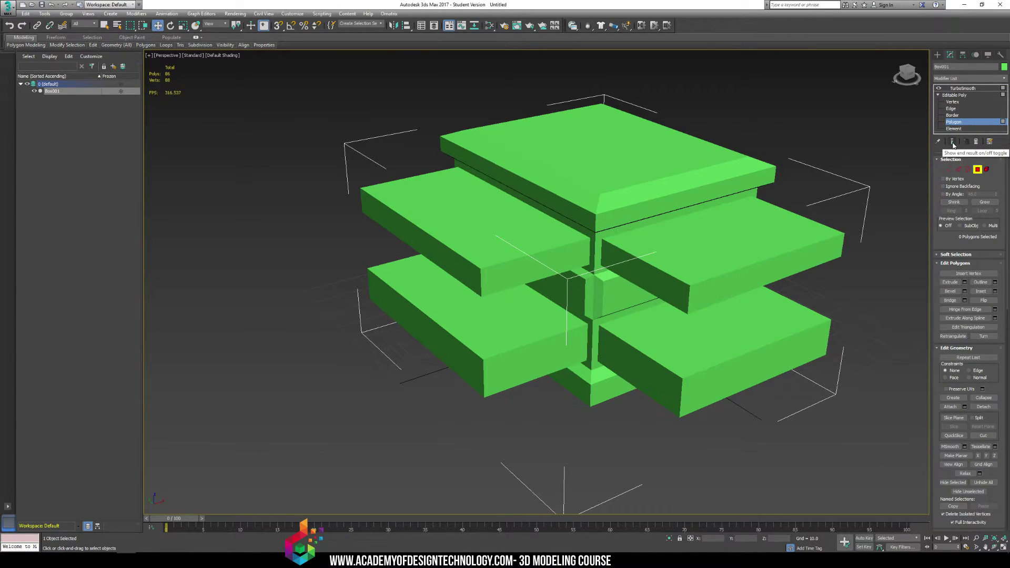
pyautogui.click(952, 142)
pyautogui.click(463, 215)
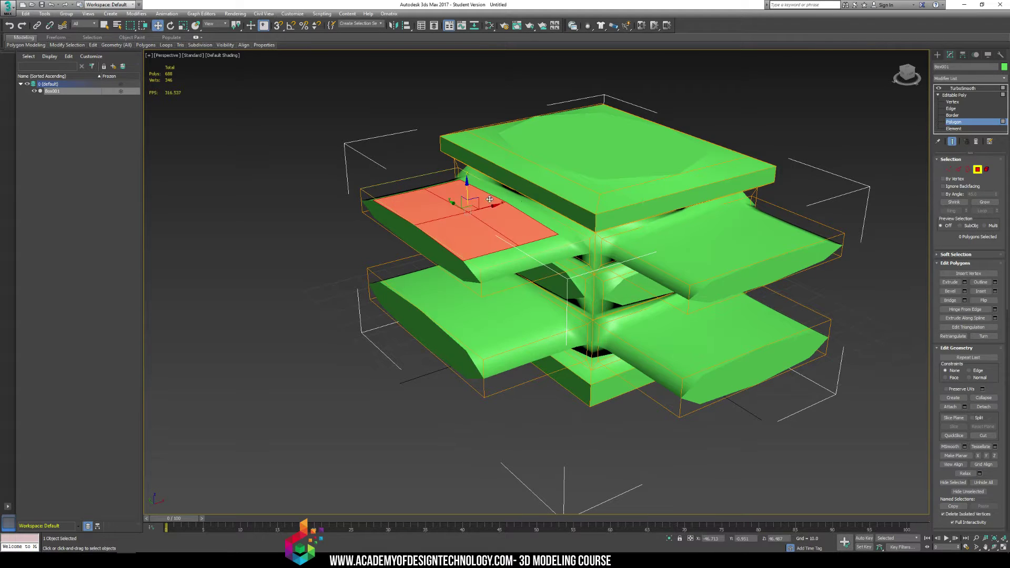
pyautogui.keyDown('ctrl'); pyautogui.click(710, 231); pyautogui.keyUp('ctrl')
pyautogui.keyDown('ctrl'); pyautogui.click(676, 347); pyautogui.keyUp('ctrl')
pyautogui.keyDown('ctrl'); pyautogui.click(502, 341); pyautogui.keyUp('ctrl')
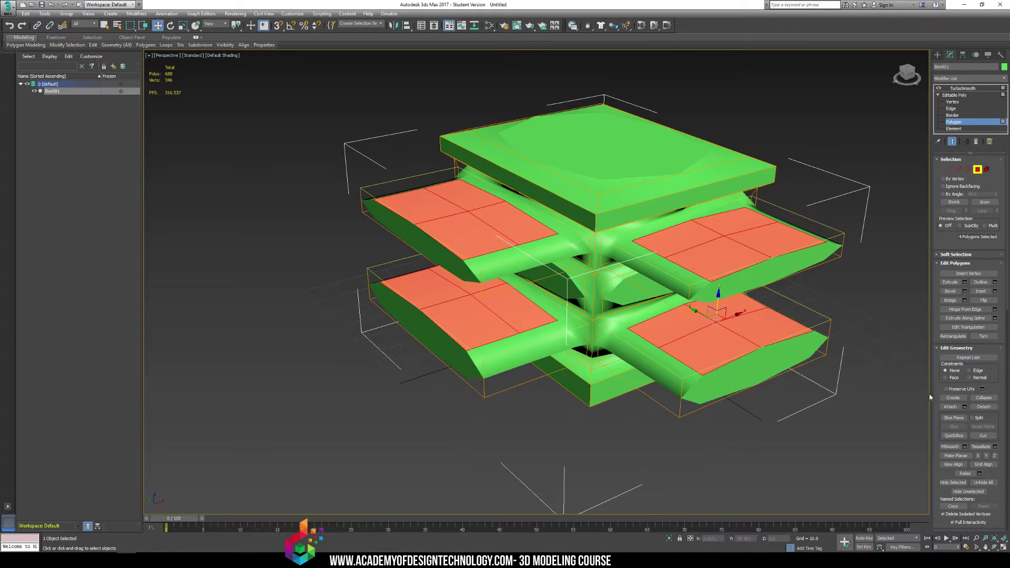
pyautogui.moveTo(934, 451); pyautogui.dragTo(934, 207)
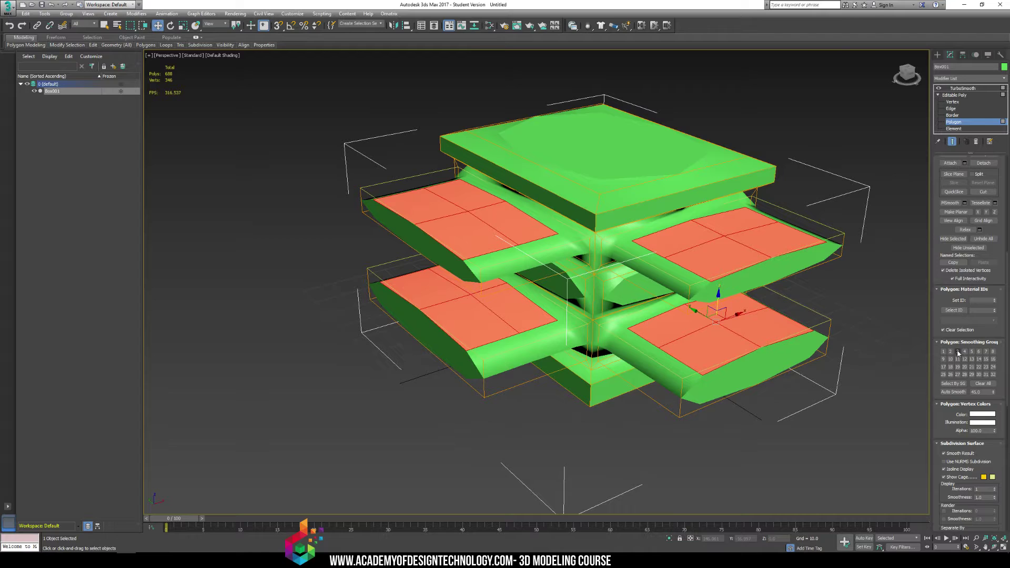
pyautogui.click(957, 352)
pyautogui.click(612, 169)
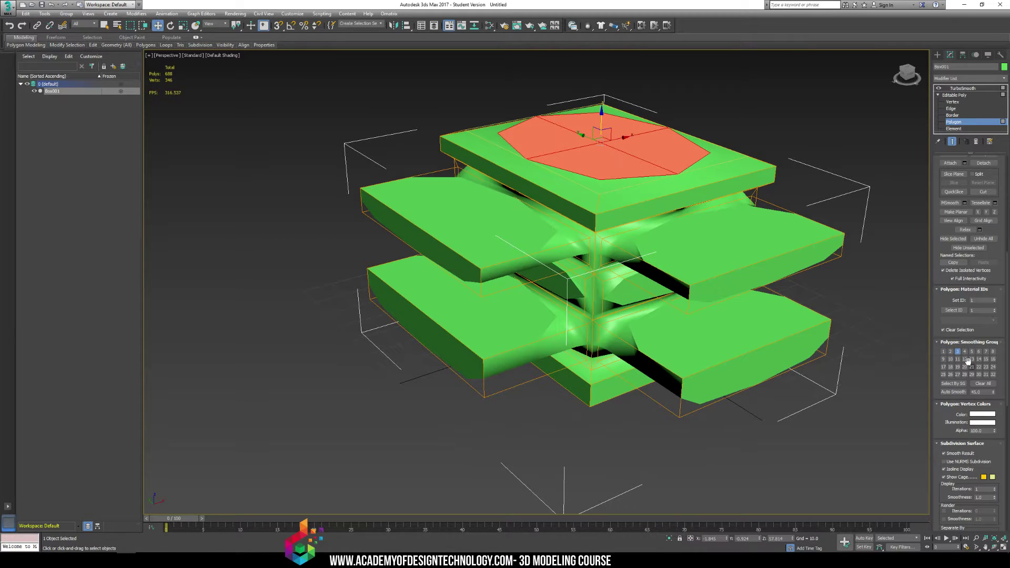
pyautogui.hotkey('ctrl', 'd')
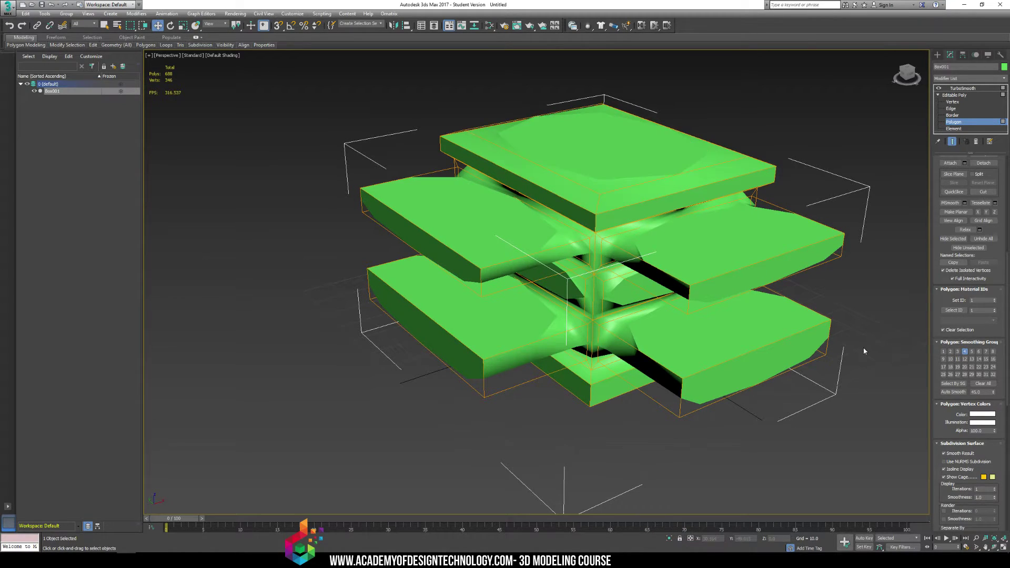
# Assign the outer end faces of the four protruding slabs to smoothing group 8 and clear the selection.
pyautogui.click(749, 350)
pyautogui.click(748, 363)
pyautogui.keyDown('ctrl'); pyautogui.click(737, 286); pyautogui.keyUp('ctrl')
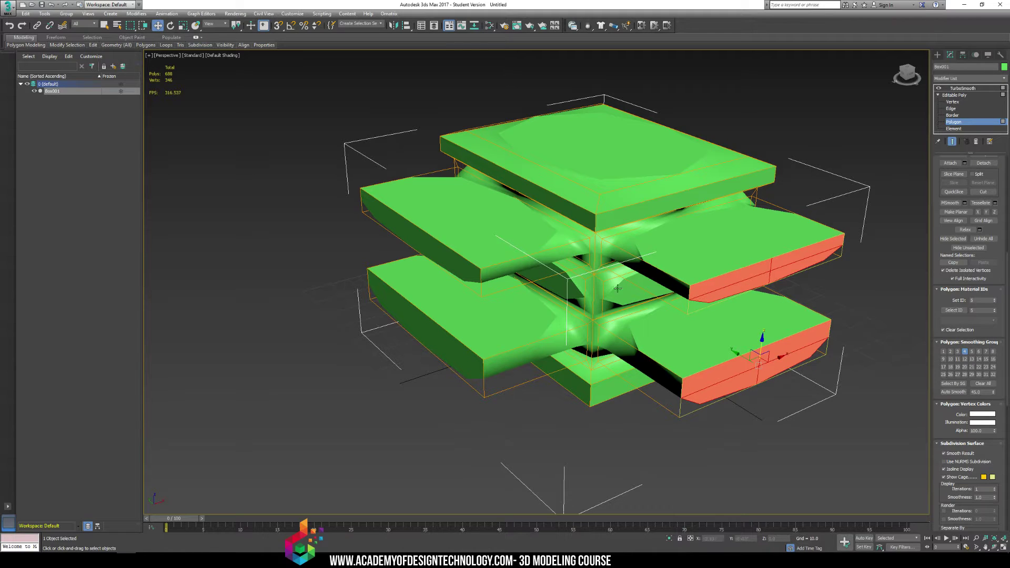
pyautogui.keyDown('ctrl'); pyautogui.click(463, 270); pyautogui.keyUp('ctrl')
pyautogui.keyDown('ctrl'); pyautogui.click(436, 283); pyautogui.keyUp('ctrl')
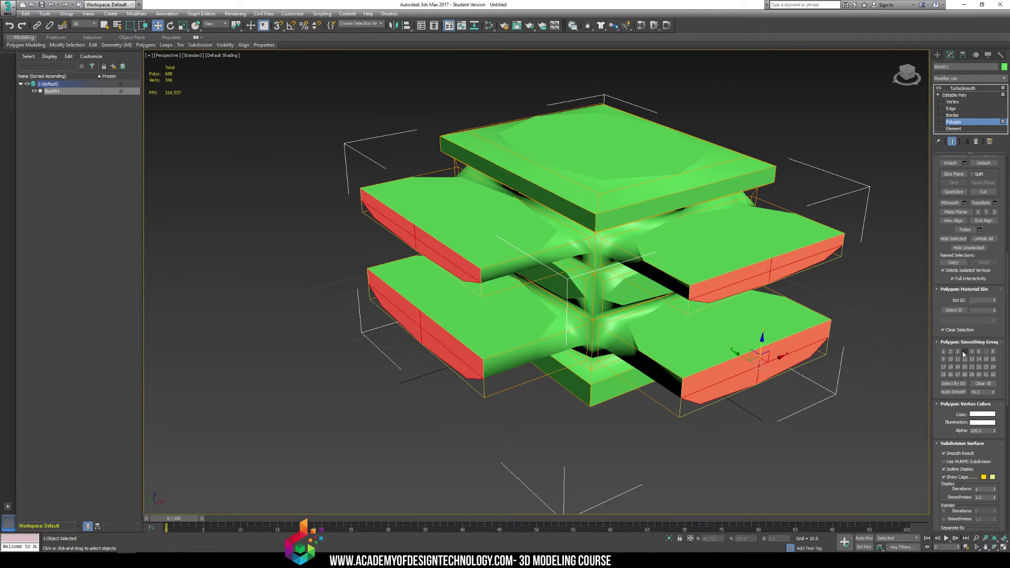
pyautogui.click(985, 358)
pyautogui.click(986, 358)
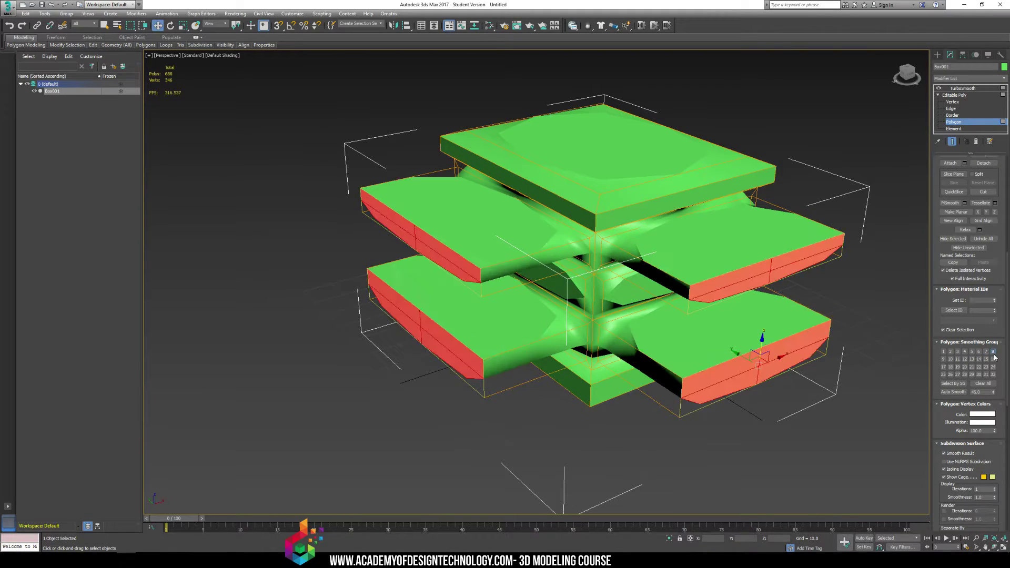
pyautogui.click(837, 287)
# Assign the undersides of the protruding slabs to smoothing group 18 and clear the selection.
pyautogui.keyDown('alt'); pyautogui.moveTo(643, 326); pyautogui.dragTo(647, 237, button='middle'); pyautogui.keyUp('alt')
pyautogui.click(736, 278)
pyautogui.keyDown('ctrl'); pyautogui.click(474, 268); pyautogui.keyUp('ctrl')
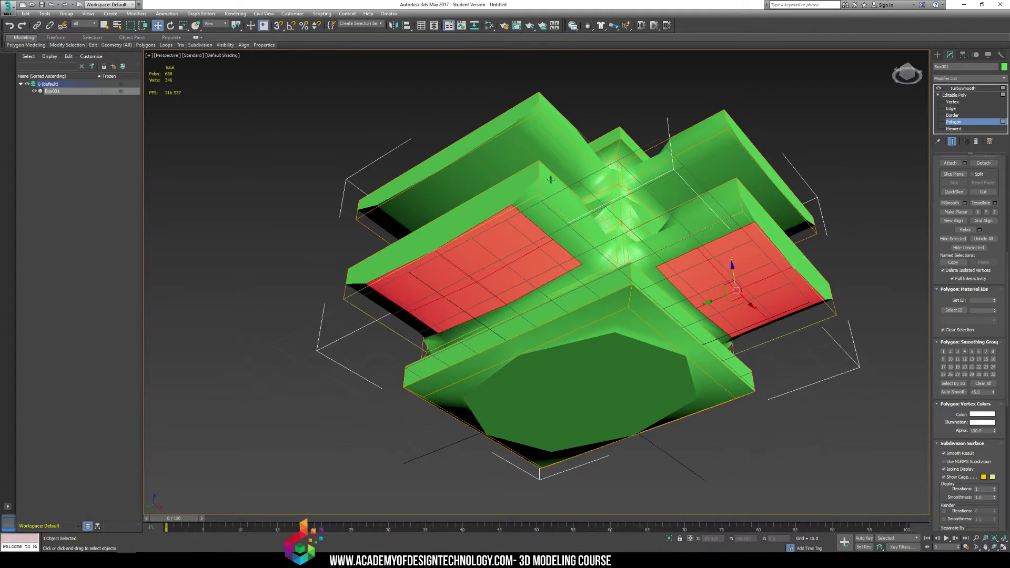
pyautogui.keyDown('ctrl'); pyautogui.click(550, 180); pyautogui.keyUp('ctrl')
pyautogui.click(950, 367)
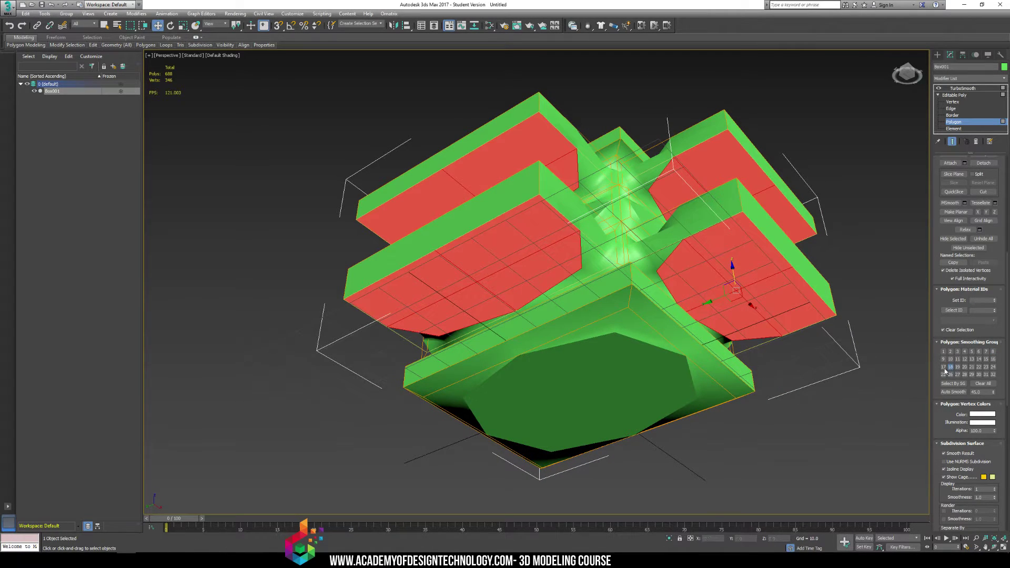
pyautogui.click(838, 163)
pyautogui.keyDown('alt'); pyautogui.moveTo(839, 166); pyautogui.dragTo(783, 231, button='middle'); pyautogui.keyUp('alt')
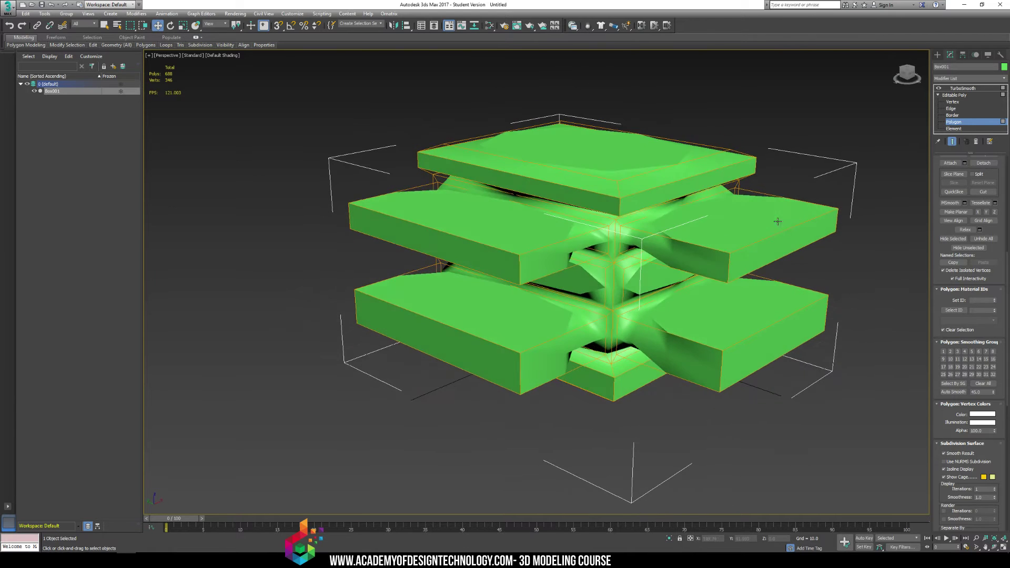
# Hide the end result, assign the recessed faces around the upper slabs to smoothing group 22, and show the end result again.
pyautogui.click(615, 245)
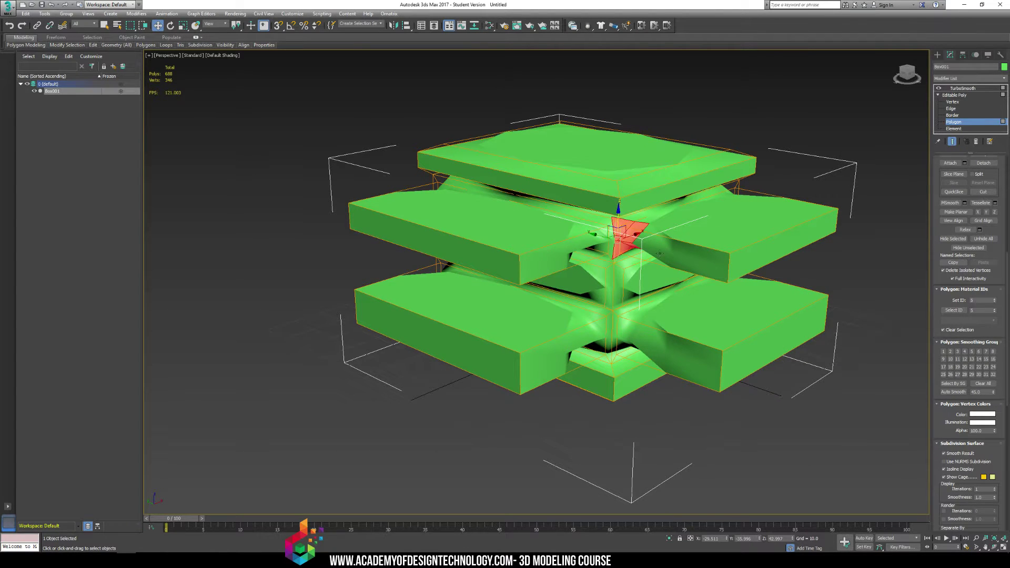
pyautogui.click(953, 141)
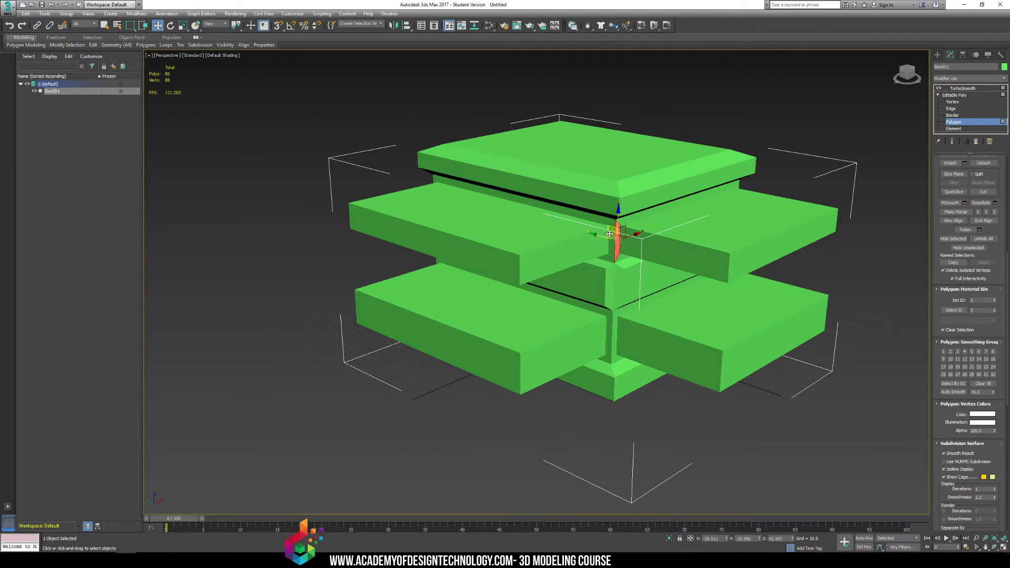
pyautogui.keyDown('shift'); pyautogui.click(626, 219); pyautogui.keyUp('shift')
pyautogui.keyDown('shift'); pyautogui.click(626, 219); pyautogui.keyUp('shift')
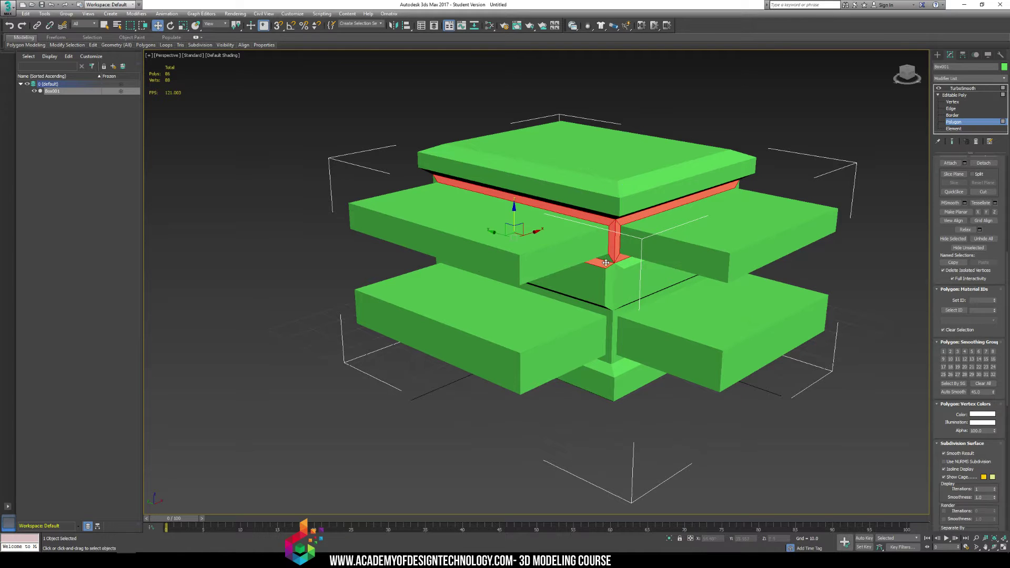
pyautogui.keyDown('ctrl'); pyautogui.click(604, 268); pyautogui.keyUp('ctrl')
pyautogui.keyDown('alt'); pyautogui.moveTo(605, 268); pyautogui.dragTo(720, 208, button='middle'); pyautogui.keyUp('alt')
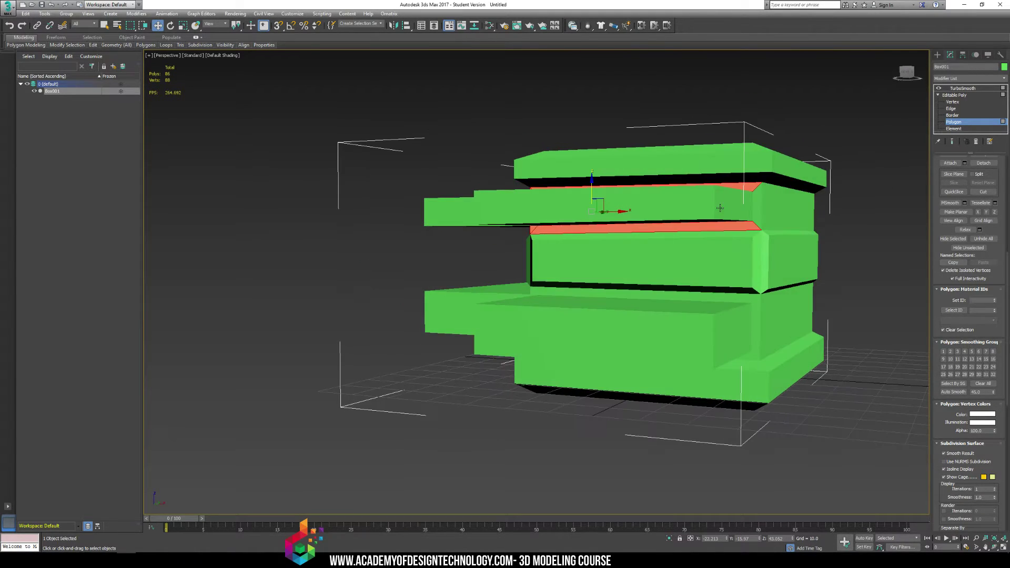
pyautogui.keyDown('alt'); pyautogui.moveTo(610, 192); pyautogui.dragTo(624, 181, button='middle'); pyautogui.keyUp('alt')
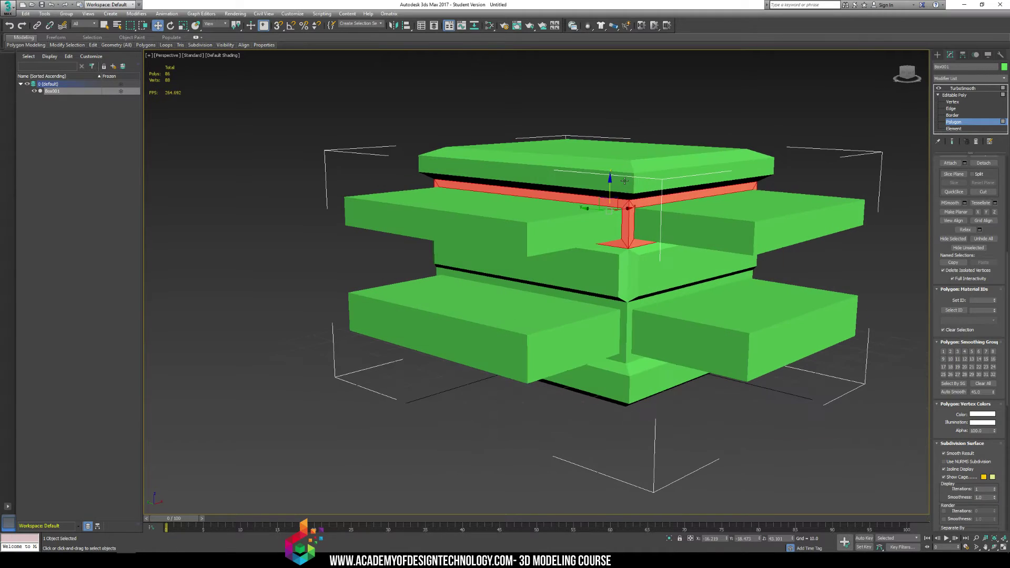
pyautogui.click(979, 367)
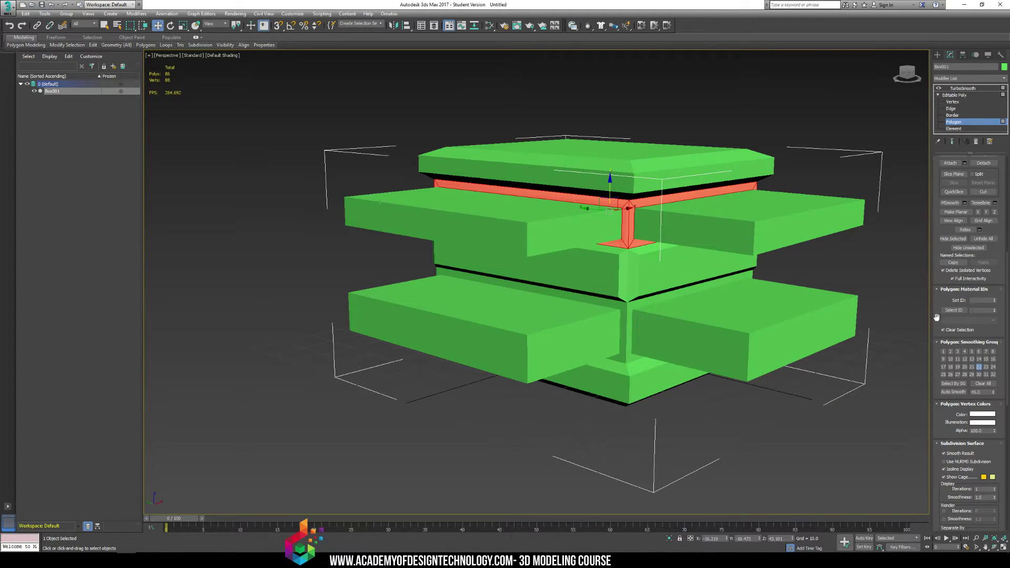
pyautogui.click(952, 141)
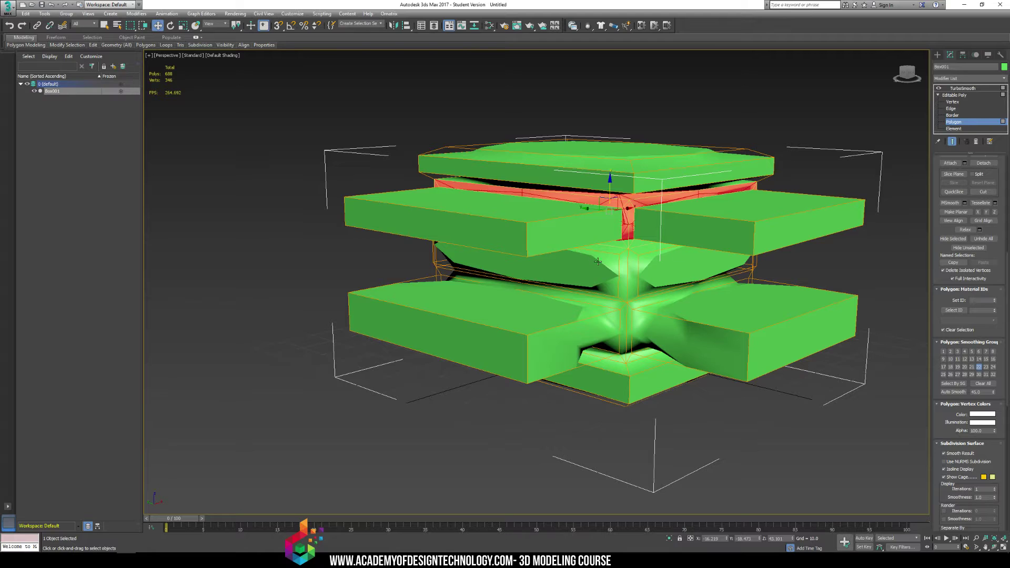
# Remove smoothing group 22 from the recessed faces around an upper slab and clear the selection.
pyautogui.click(611, 200)
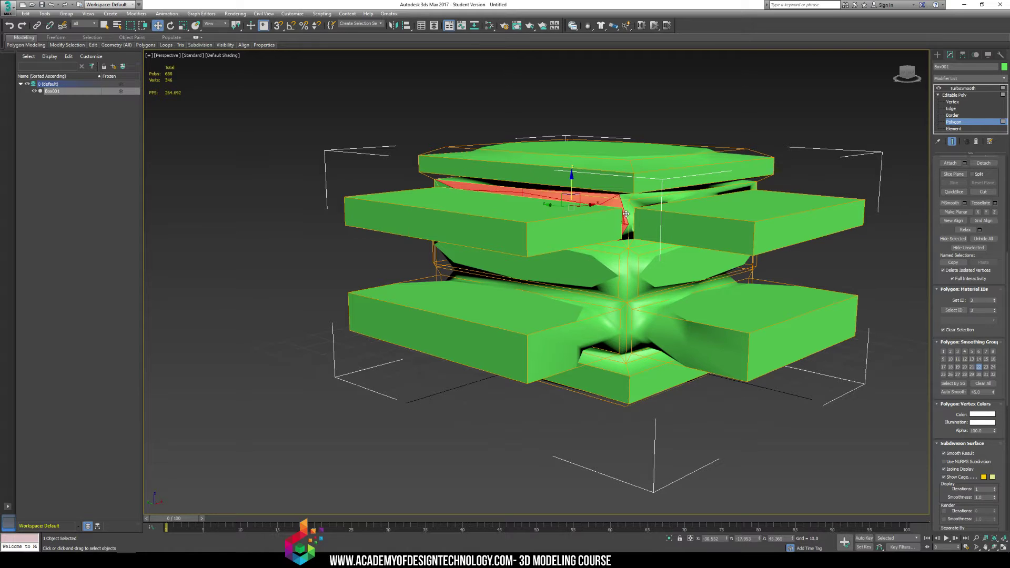
pyautogui.keyDown('alt'); pyautogui.moveTo(619, 202); pyautogui.dragTo(387, 246, button='middle'); pyautogui.keyUp('alt')
pyautogui.keyDown('ctrl'); pyautogui.click(398, 221); pyautogui.keyUp('ctrl')
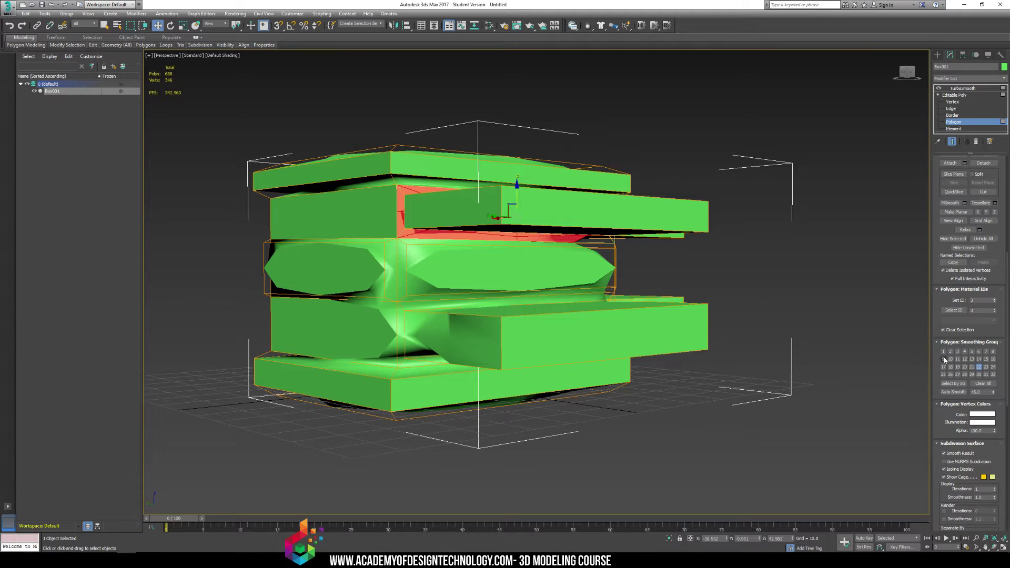
pyautogui.click(979, 368)
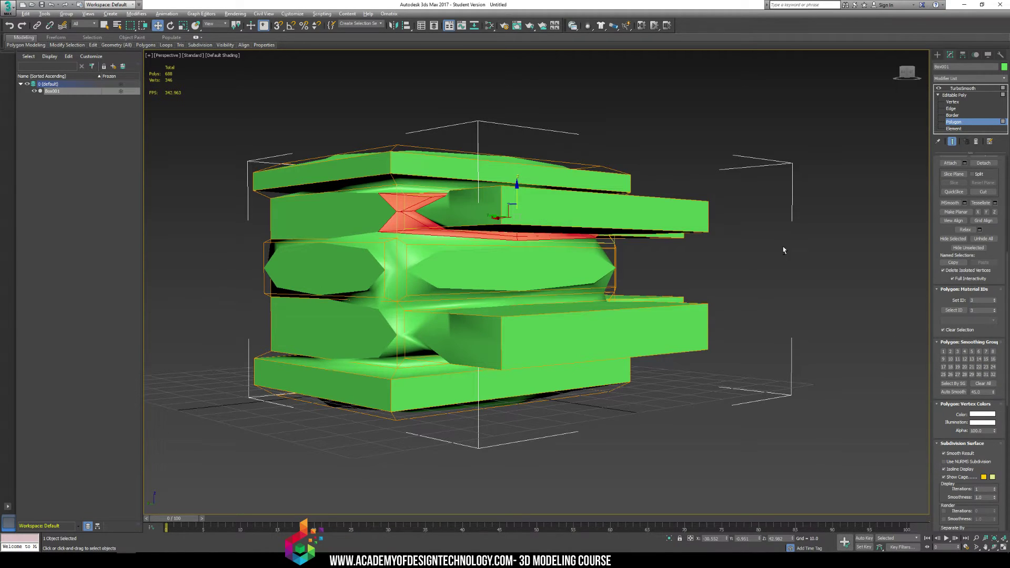
pyautogui.moveTo(783, 246)
pyautogui.keyDown('alt'); pyautogui.mouseDown(button='middle')
pyautogui.moveTo(743, 260)
pyautogui.moveTo(835, 296)
pyautogui.moveTo(852, 291)
pyautogui.mouseUp(button='middle'); pyautogui.keyUp('alt')
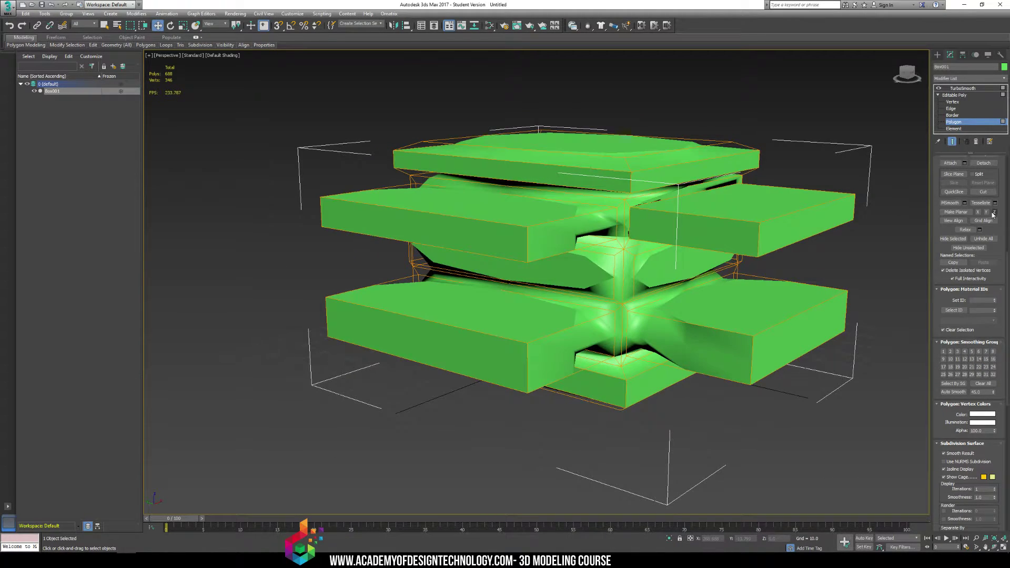
# Leave polygon editing and set the TurboSmooth iterations to 3.
pyautogui.scroll(5, 994, 290)
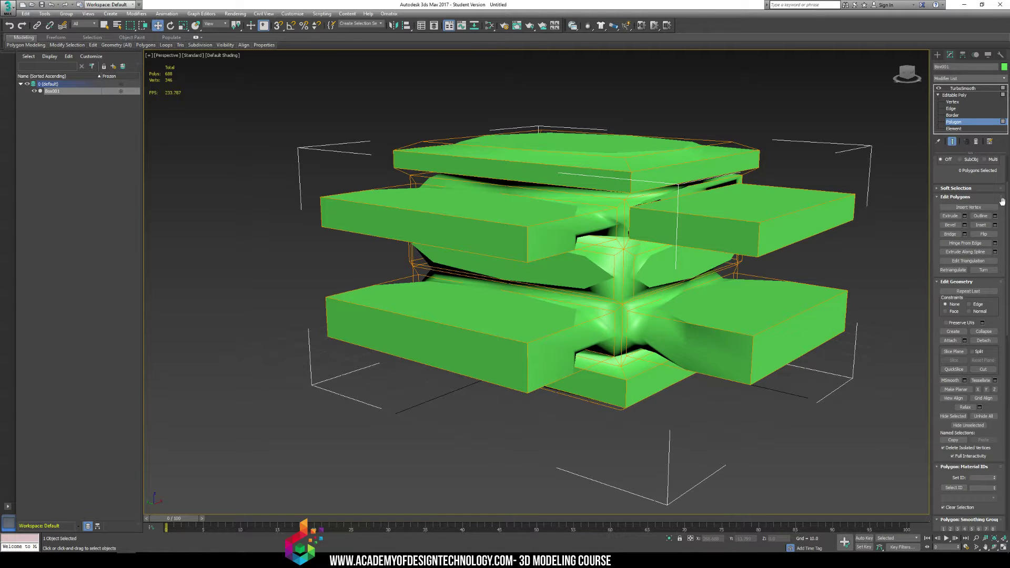
pyautogui.scroll(3, 999, 201)
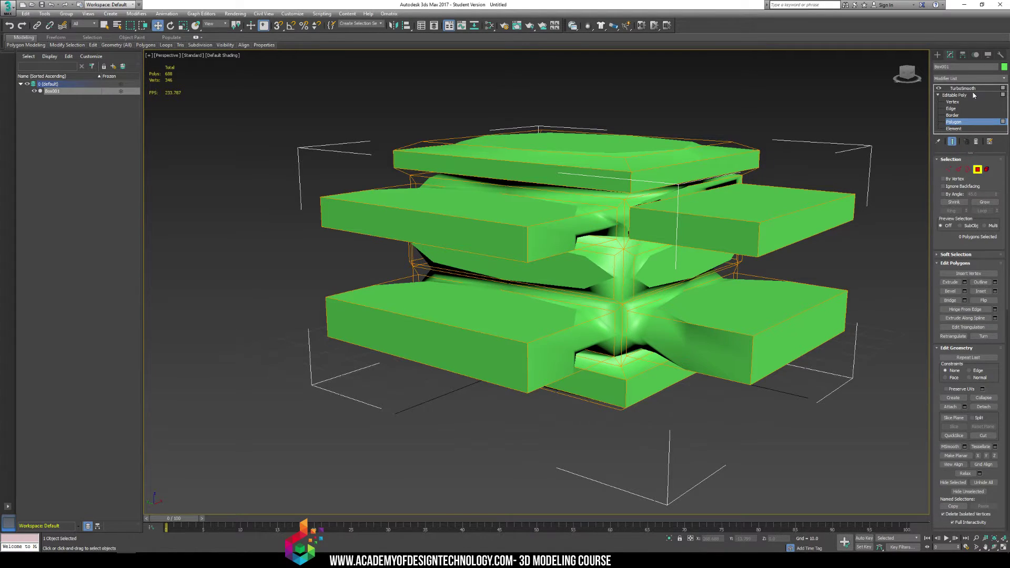
pyautogui.click(977, 169)
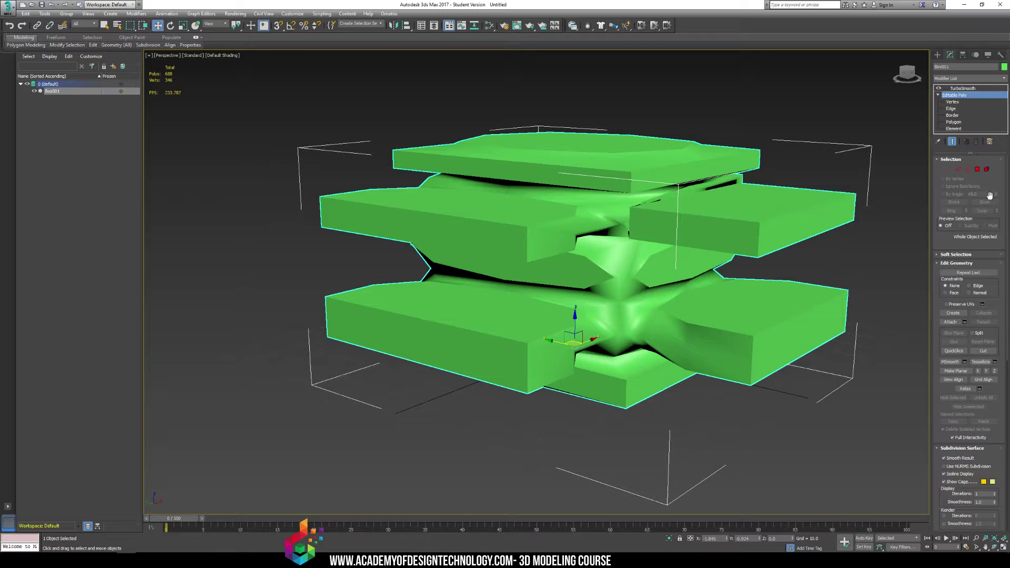
pyautogui.click(979, 88)
pyautogui.click(994, 171)
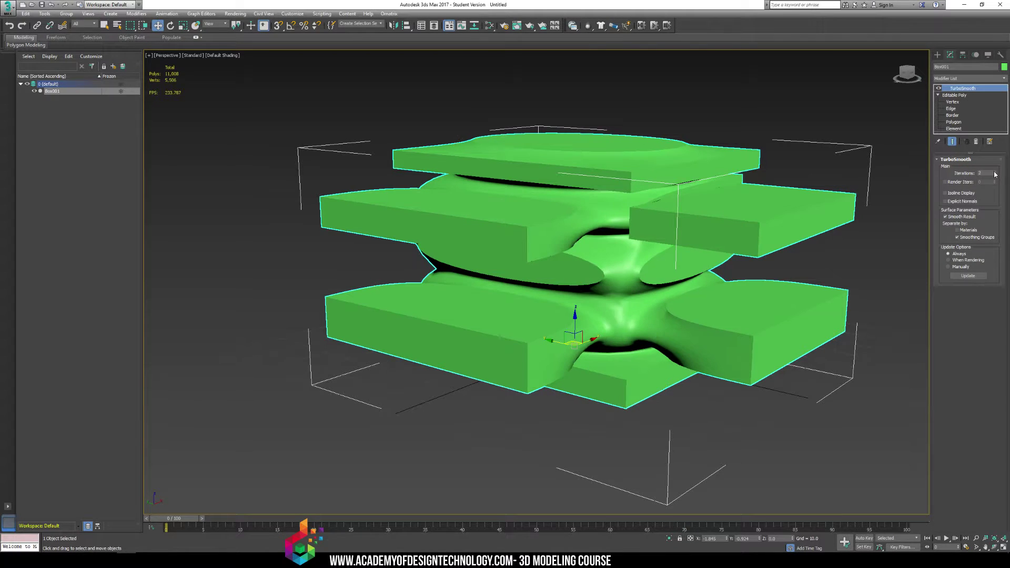
pyautogui.click(995, 171)
# Delete the smoothed crate model from the scene.
pyautogui.scroll(-5, 705, 174)
pyautogui.keyDown('alt'); pyautogui.moveTo(721, 151); pyautogui.dragTo(723, 199, button='middle'); pyautogui.keyUp('alt')
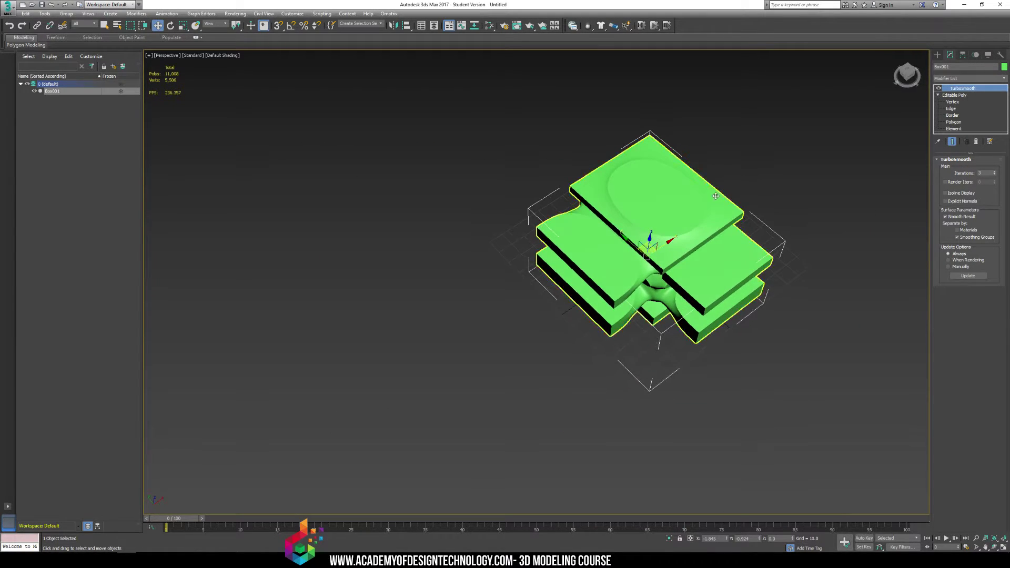
pyautogui.moveTo(606, 269); pyautogui.dragTo(711, 203, button='middle')
pyautogui.scroll(5, 545, 279)
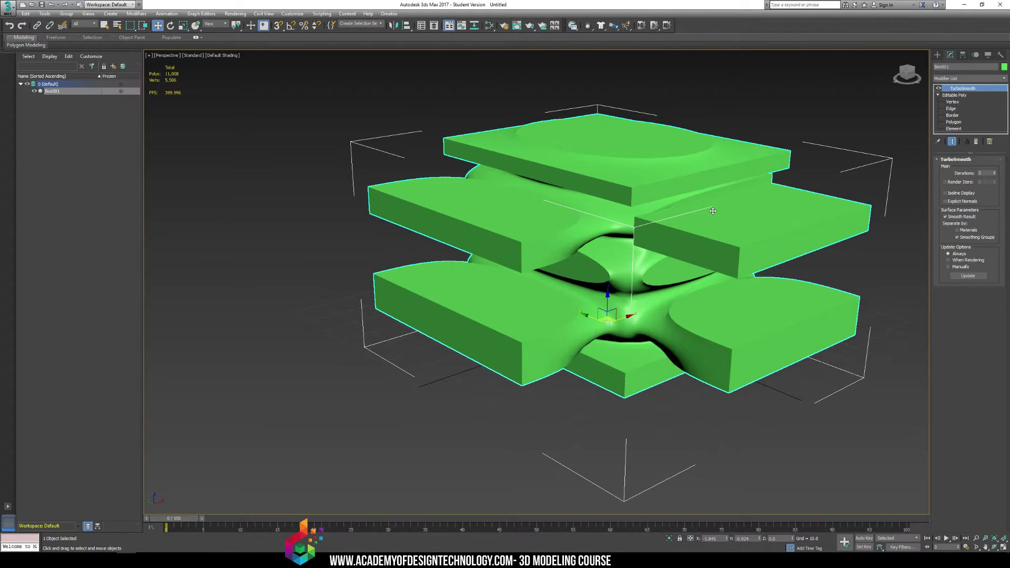
pyautogui.press('Delete')
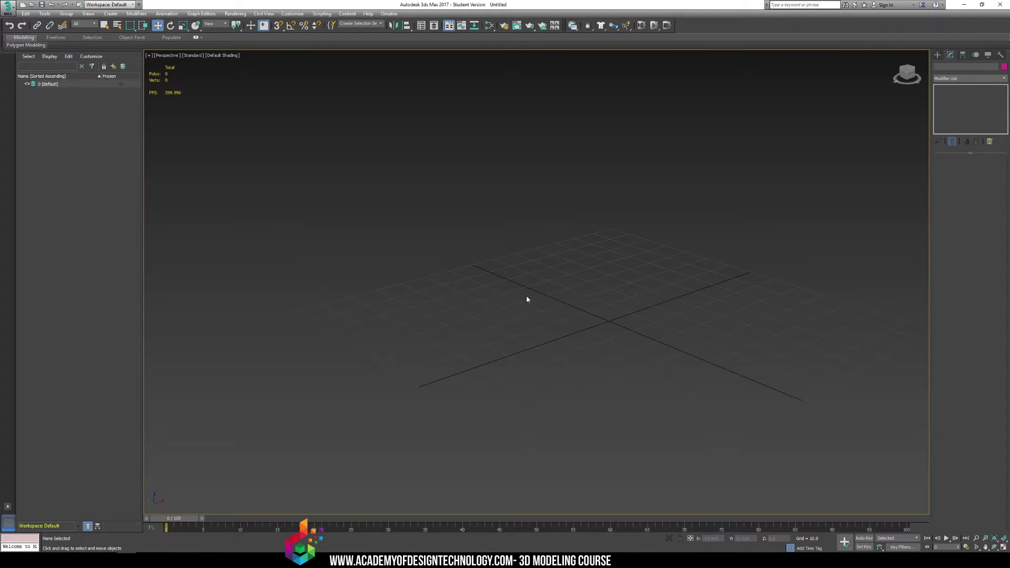
# Reset the emptied scene to the default startup layout.
pyautogui.click(937, 55)
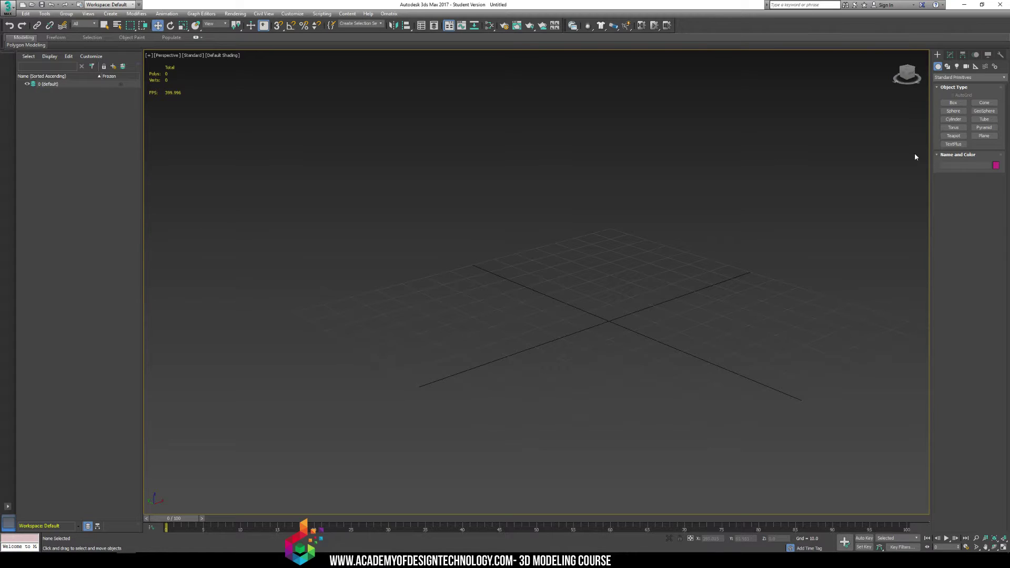
pyautogui.click(8, 7)
pyautogui.click(21, 53)
pyautogui.click(503, 293)
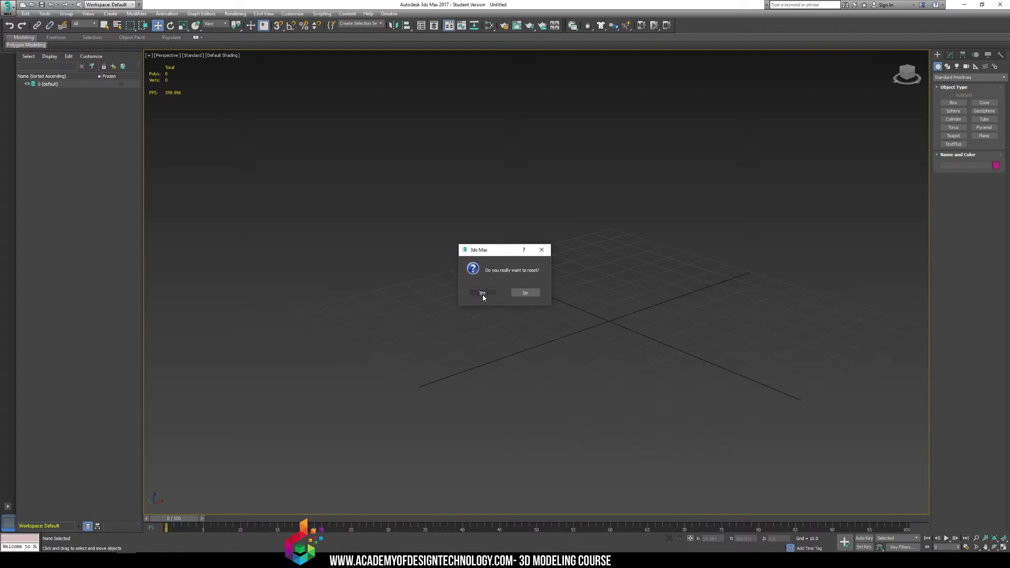
pyautogui.click(481, 293)
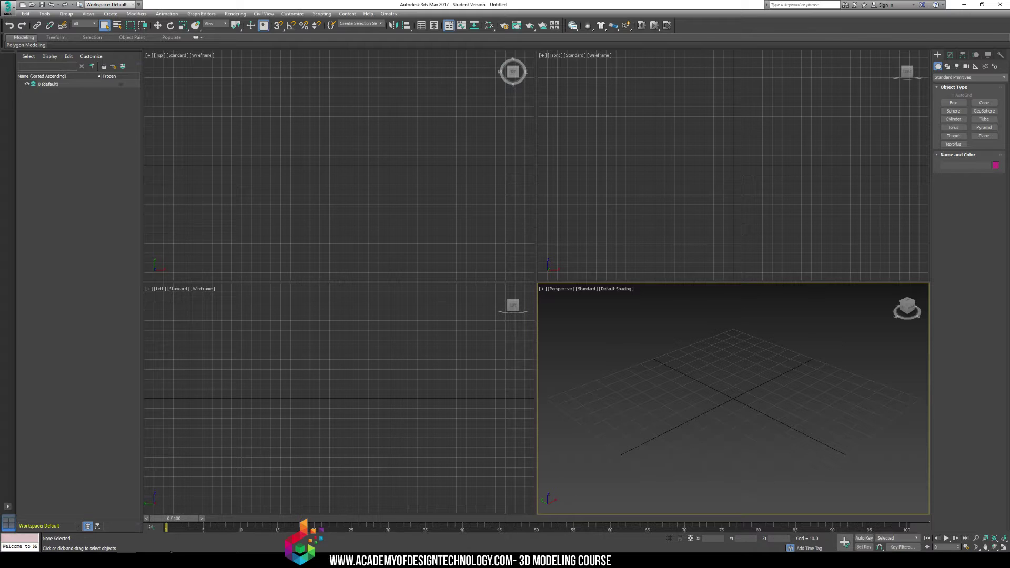
# Switch to the Notepad workflow list and add "( Delete Invisible Polygons )" after FINALIZE LOW POLY.
pyautogui.moveTo(184, 561)
pyautogui.click(206, 518)
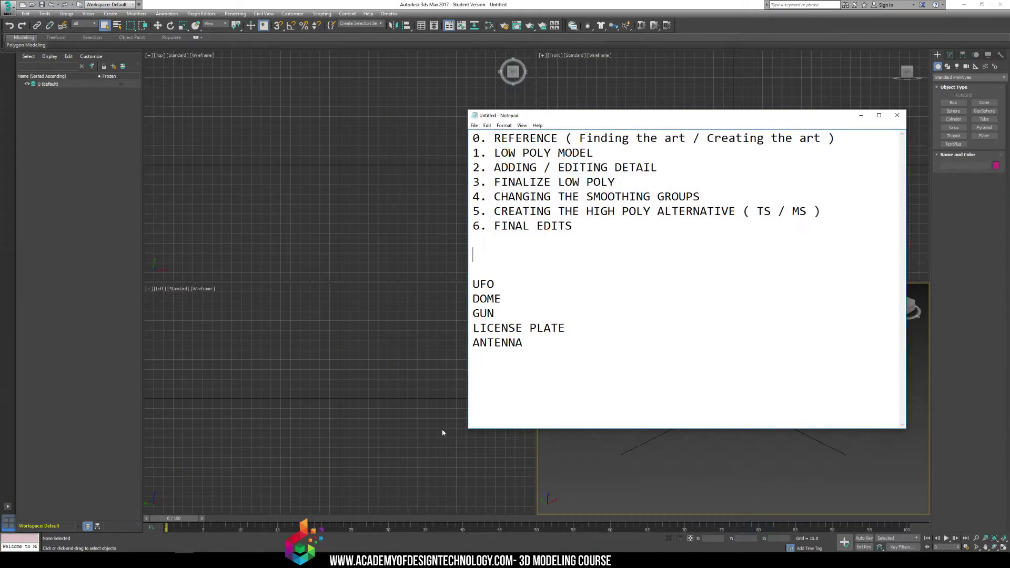
pyautogui.write('( Delete Invisible Polygons )')
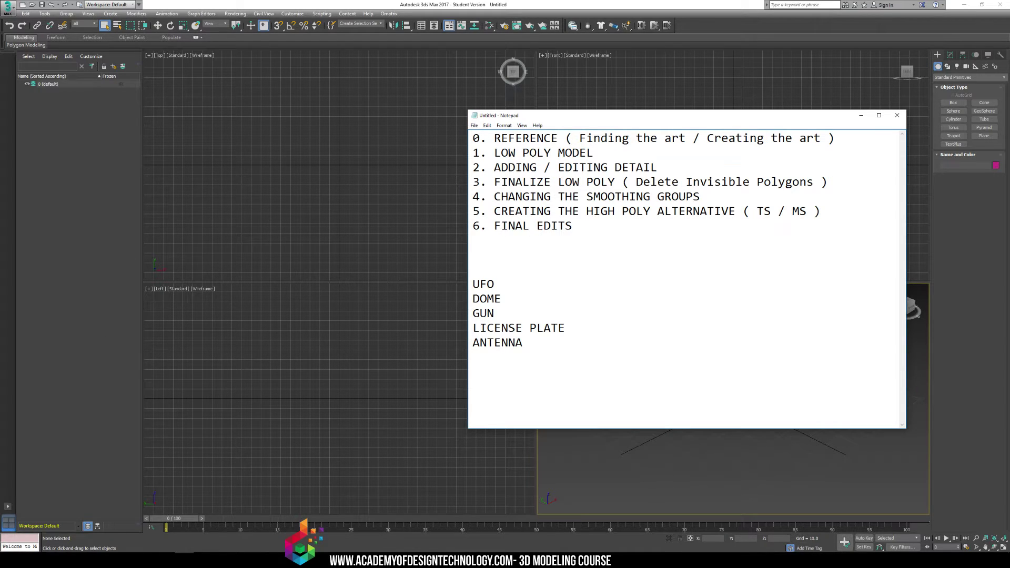
# Bring up the barn assignment notes and place the workflow list beside them so both are readable.
pyautogui.click(150, 526)
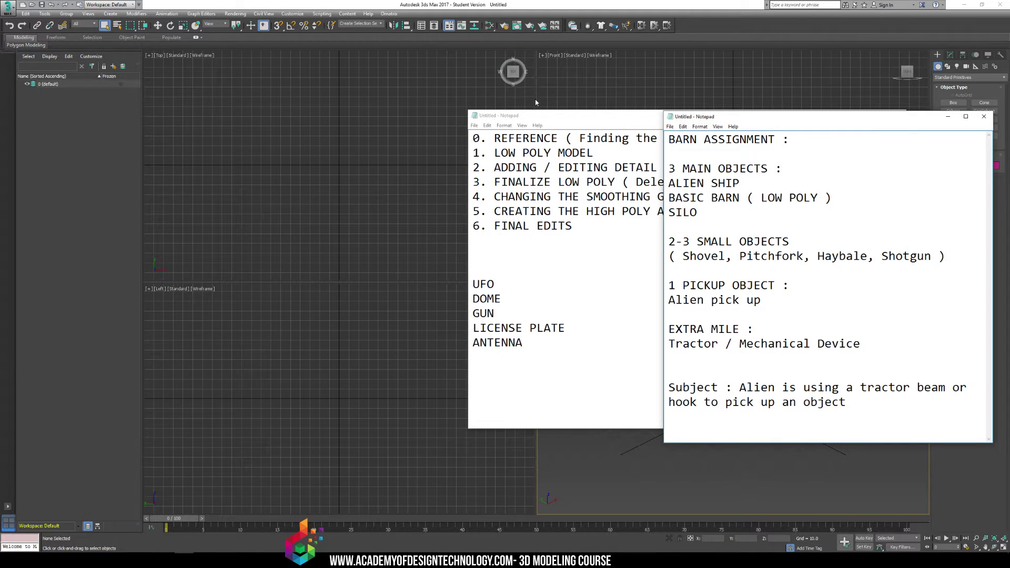
pyautogui.click(545, 117)
pyautogui.moveTo(545, 118); pyautogui.dragTo(273, 127)
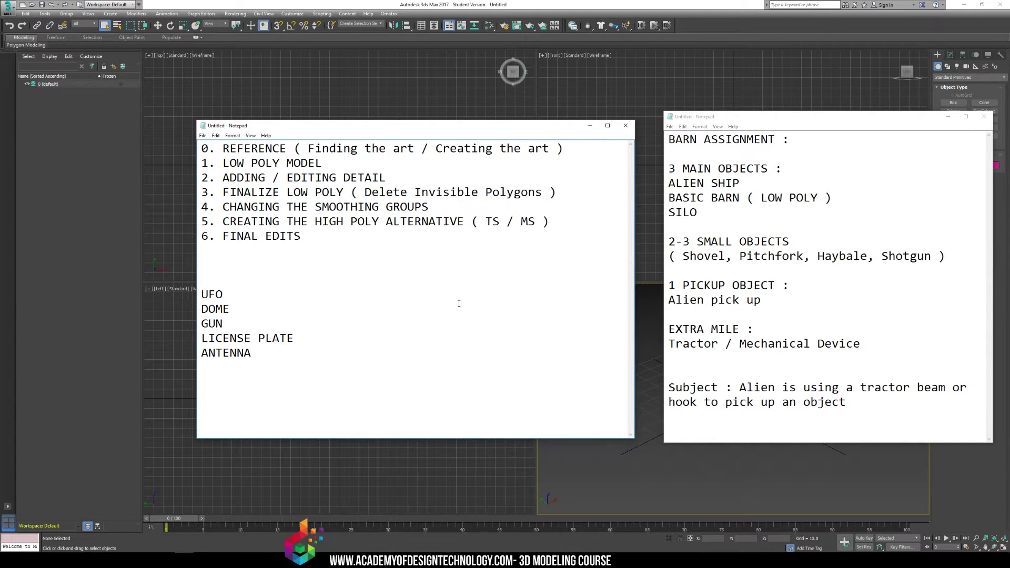
# Add the heading "MODELING ETIQUETTE" above the workflow list, followed by a blank line.
pyautogui.click(202, 150)
pyautogui.press('Return')
pyautogui.press('Return')
pyautogui.write('MODELING EQUIT')
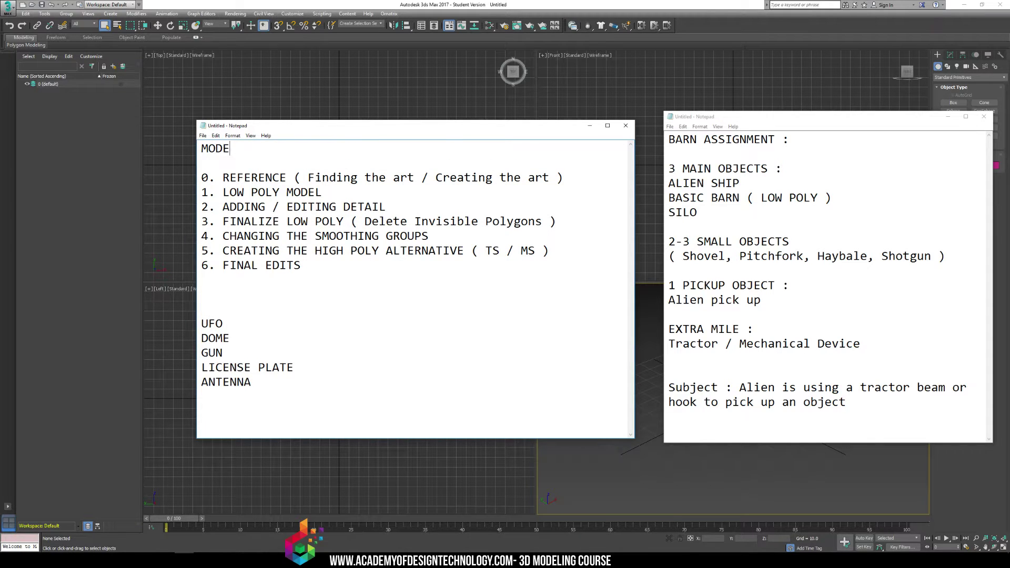
pyautogui.press('BackSpace')
pyautogui.press('BackSpace')
pyautogui.press('BackSpace')
pyautogui.press('BackSpace')
pyautogui.write('TUIQ')
pyautogui.press('BackSpace')
pyautogui.press('BackSpace')
pyautogui.press('BackSpace')
pyautogui.write('IQUETTE')
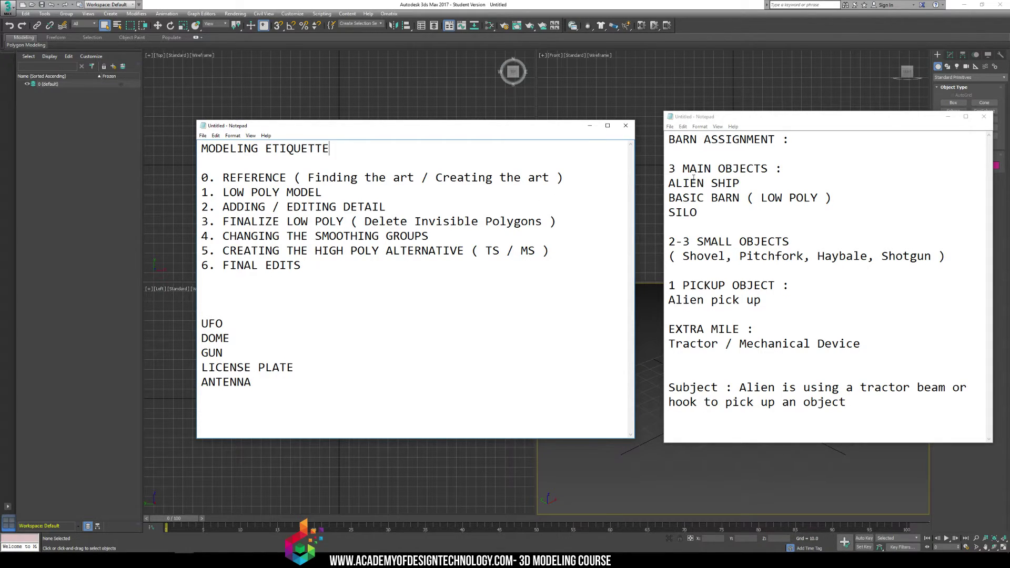
# Replace the word ETIQUETTE in the workflow heading with FORMULA.
pyautogui.click(791, 241)
pyautogui.click(550, 234)
pyautogui.doubleClick(267, 148)
pyautogui.write('FORMULA')
# Switch back to 3ds Max and open the recent scene farm.max, showing the whole barn and silo.
pyautogui.click(8, 7)
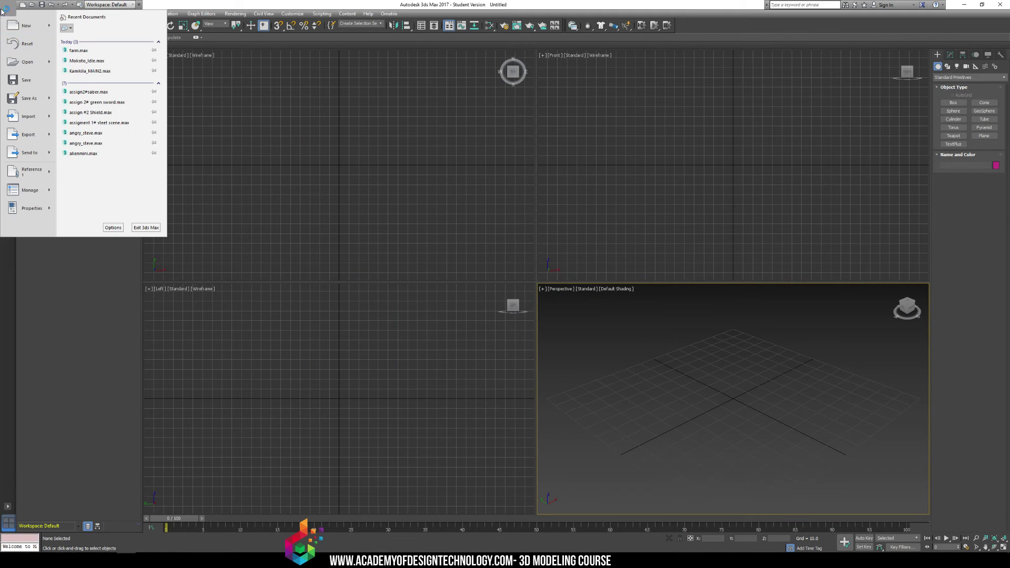
pyautogui.click(79, 50)
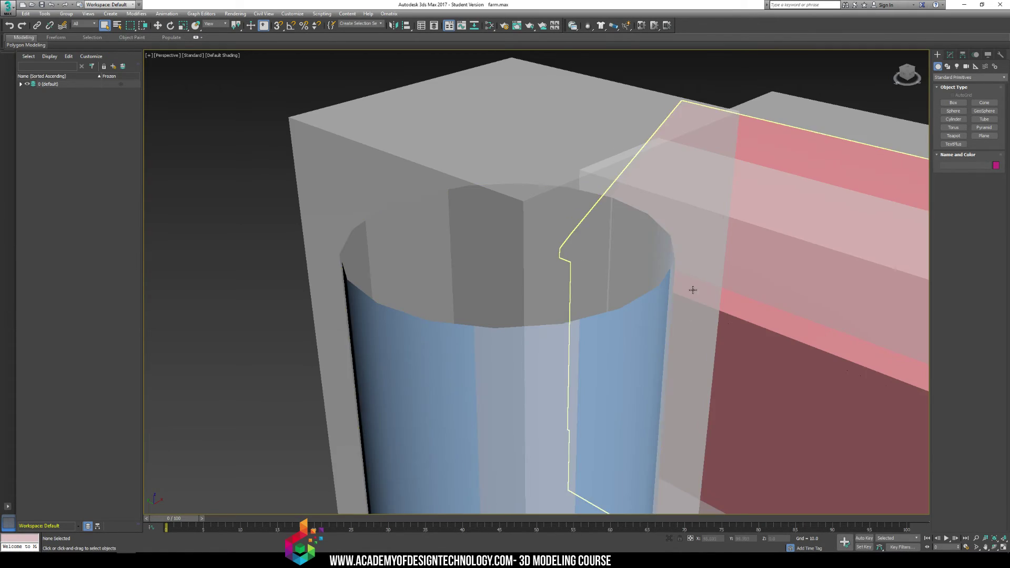
pyautogui.scroll(-5, 595, 212)
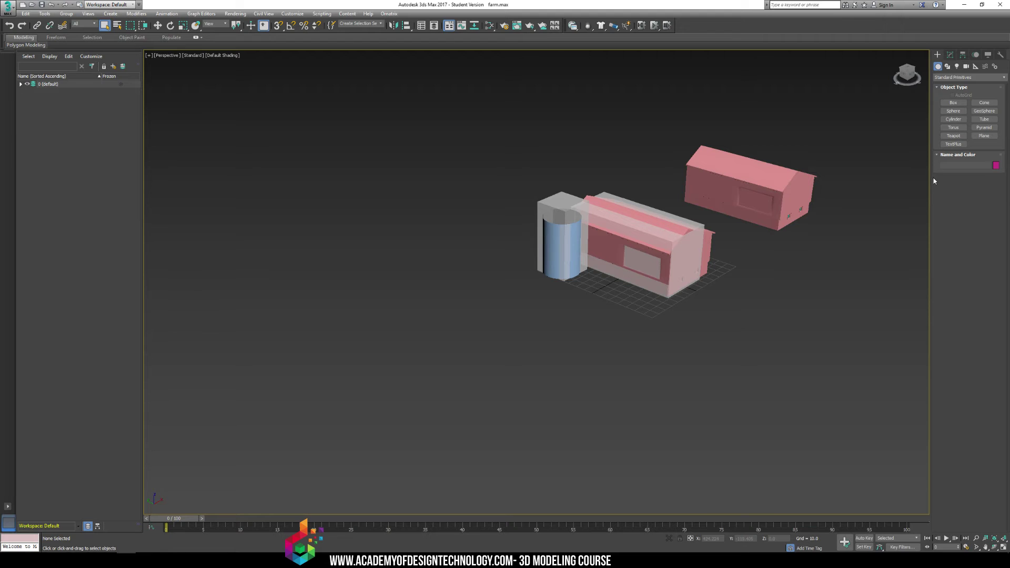
# Create a wide, flat cylinder with a radius of about 57 in front of the barn and raise it above the roof.
pyautogui.click(953, 118)
pyautogui.moveTo(632, 307); pyautogui.dragTo(673, 326)
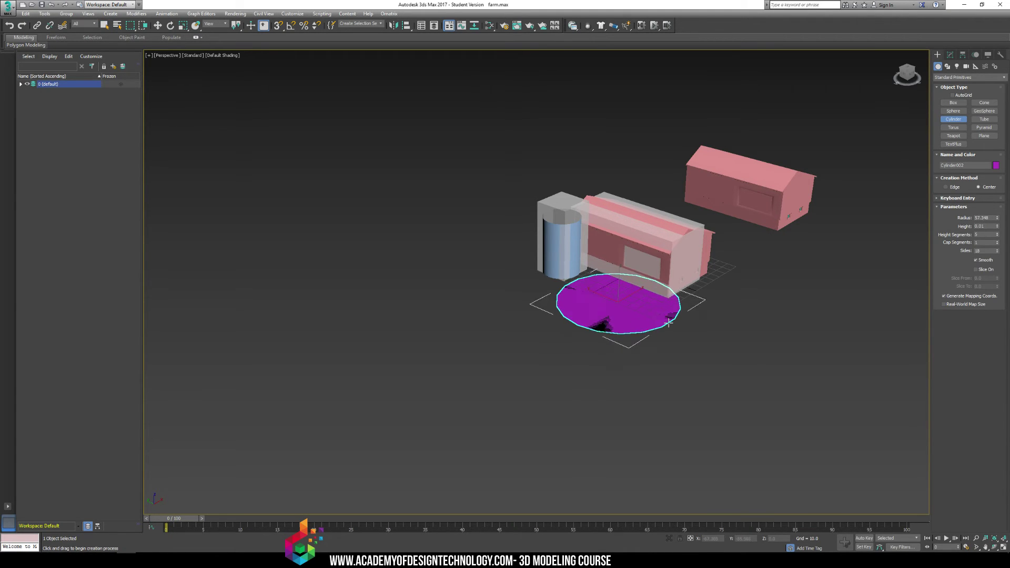
pyautogui.press('w')
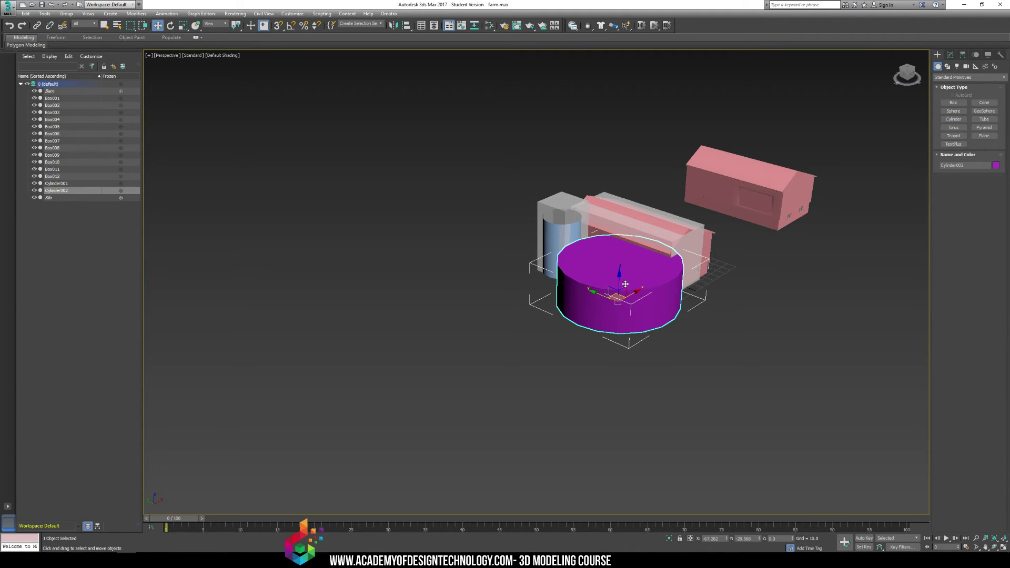
pyautogui.moveTo(622, 283); pyautogui.dragTo(623, 188)
pyautogui.keyDown('alt'); pyautogui.moveTo(684, 287); pyautogui.dragTo(765, 221, button='middle'); pyautogui.keyUp('alt')
pyautogui.click(671, 250)
# Create a taller second cylinder with a radius of about 37 and move it into the open space beyond the silo.
pyautogui.click(953, 119)
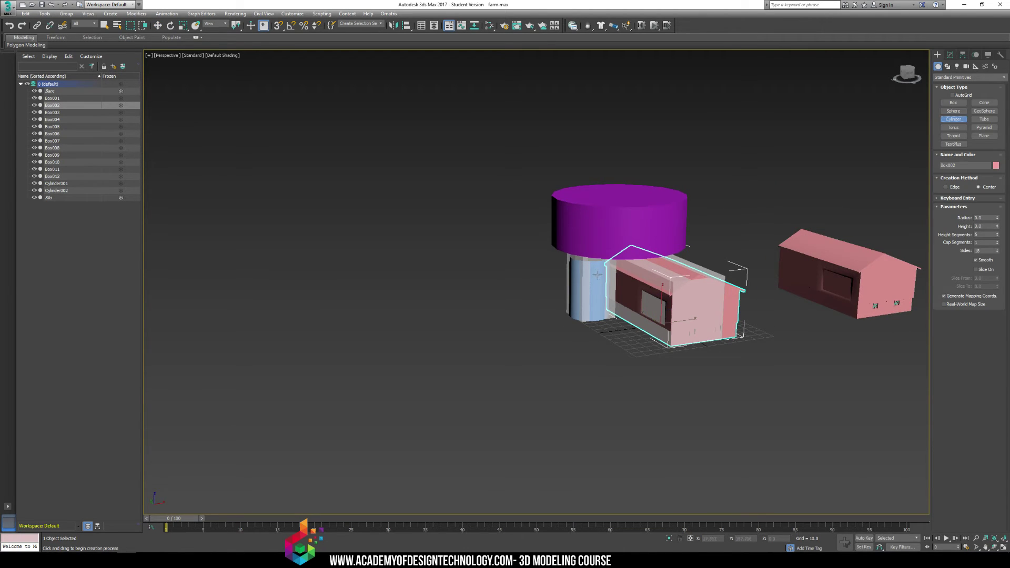
pyautogui.scroll(5, 613, 359)
pyautogui.moveTo(613, 359); pyautogui.dragTo(664, 359)
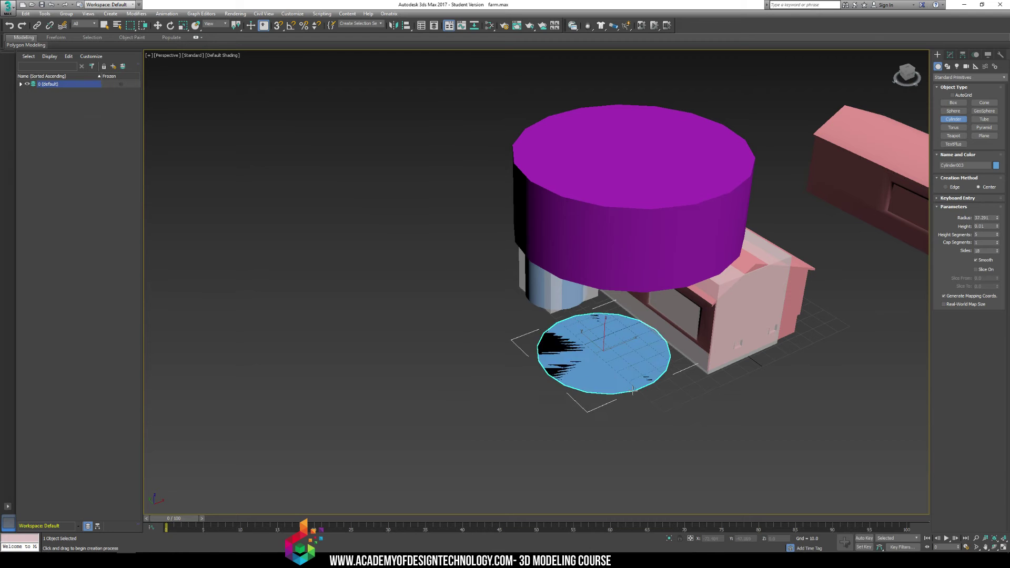
pyautogui.keyDown('alt'); pyautogui.moveTo(628, 233); pyautogui.dragTo(642, 226, button='middle'); pyautogui.keyUp('alt')
pyautogui.press('w')
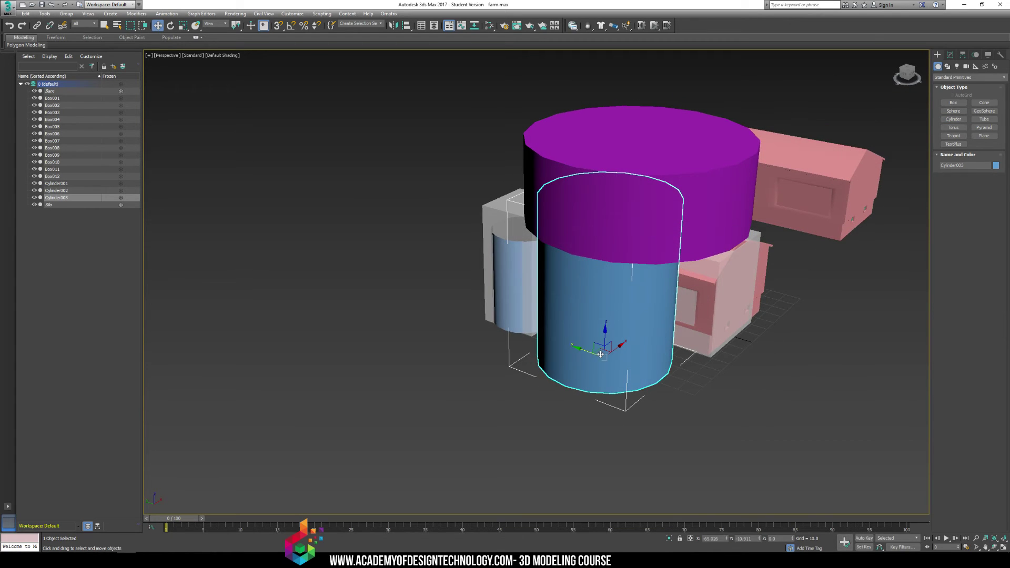
pyautogui.moveTo(595, 351); pyautogui.dragTo(384, 258)
pyautogui.scroll(6, 469, 248)
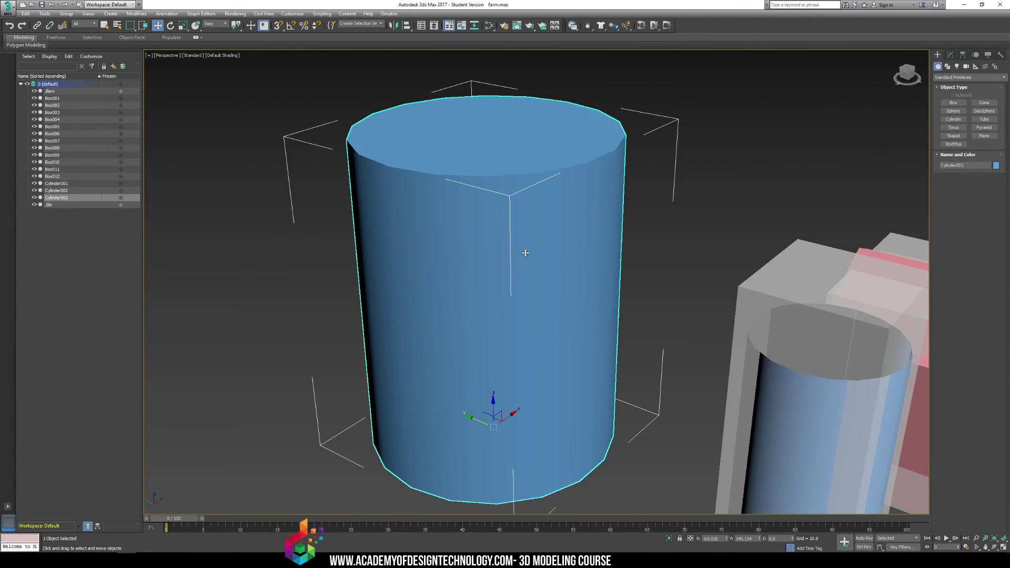
pyautogui.scroll(-5, 526, 253)
pyautogui.rightClick(525, 253)
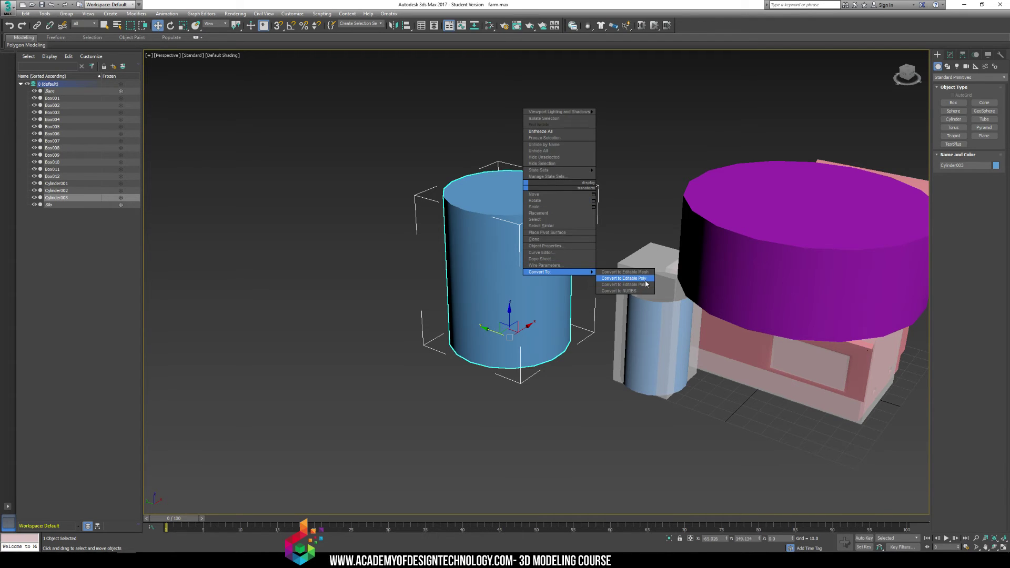
pyautogui.click(645, 280)
pyautogui.press('F4')
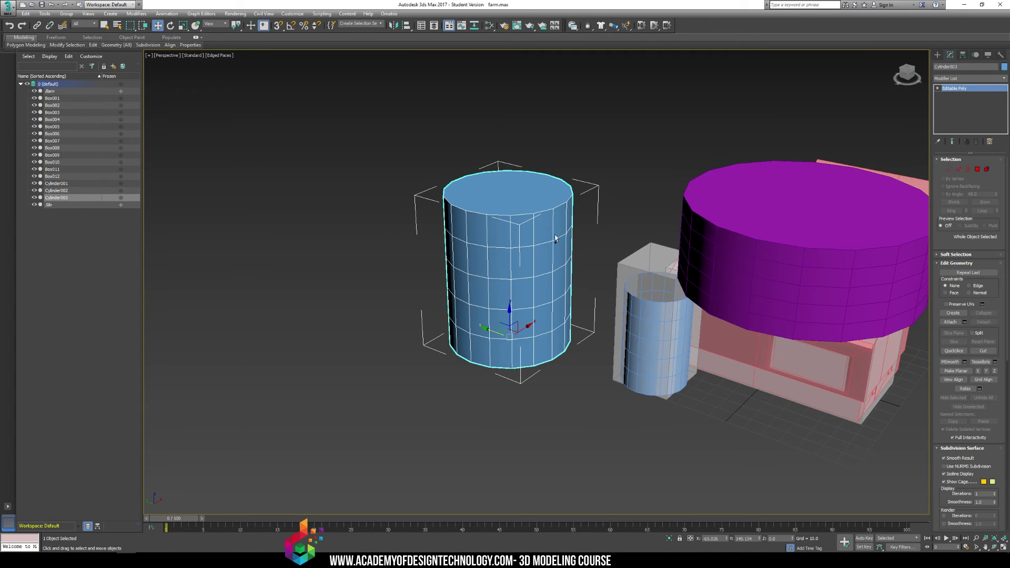
pyautogui.hotkey('ctrl', 'z')
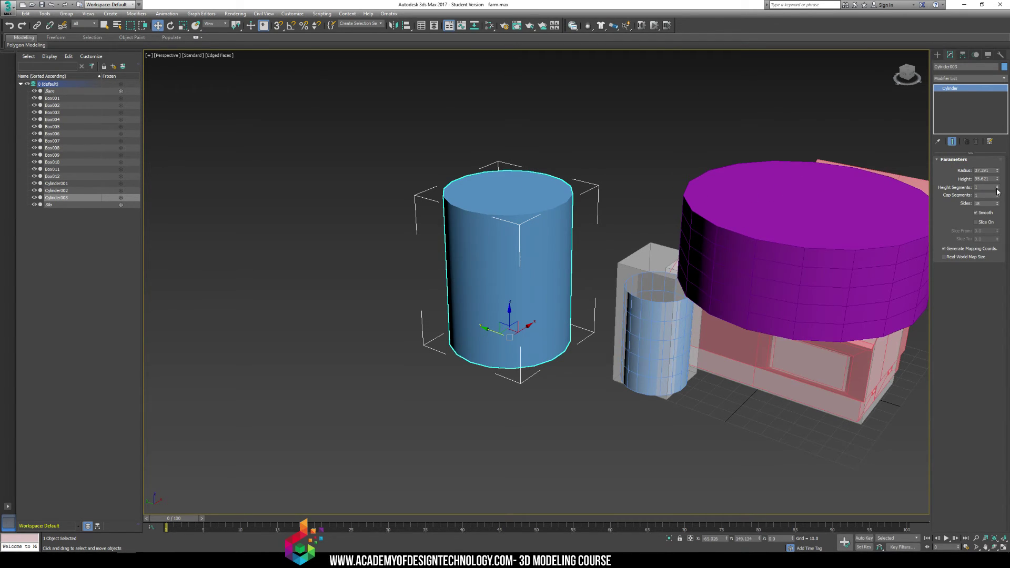
# Reduce the tall cylinder's height segments to 1 and convert it to an editable poly with edged faces shown.
pyautogui.rightClick(524, 214)
pyautogui.press('F4')
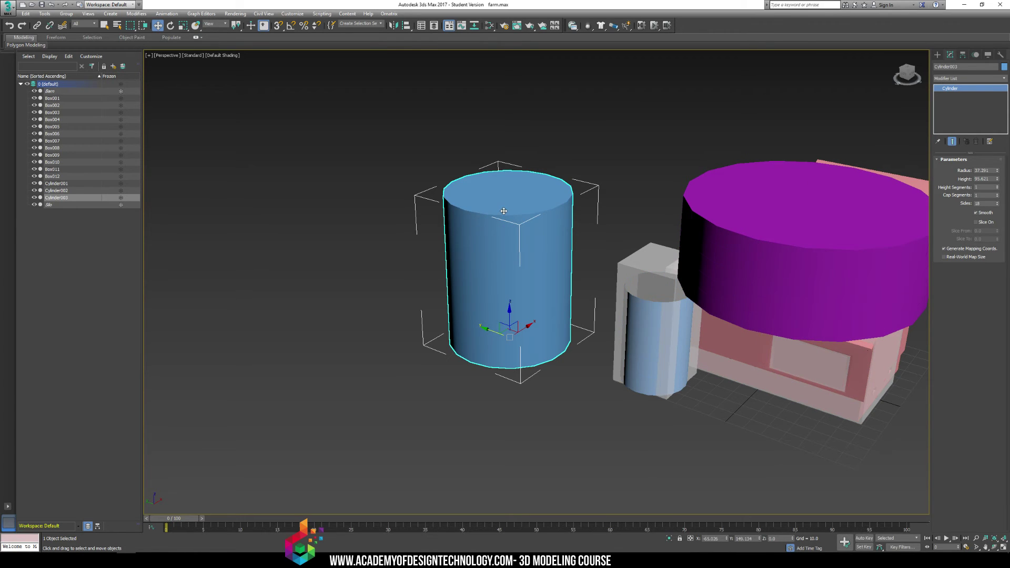
pyautogui.rightClick(503, 210)
pyautogui.moveTo(552, 300)
pyautogui.click(600, 303)
pyautogui.press('F4')
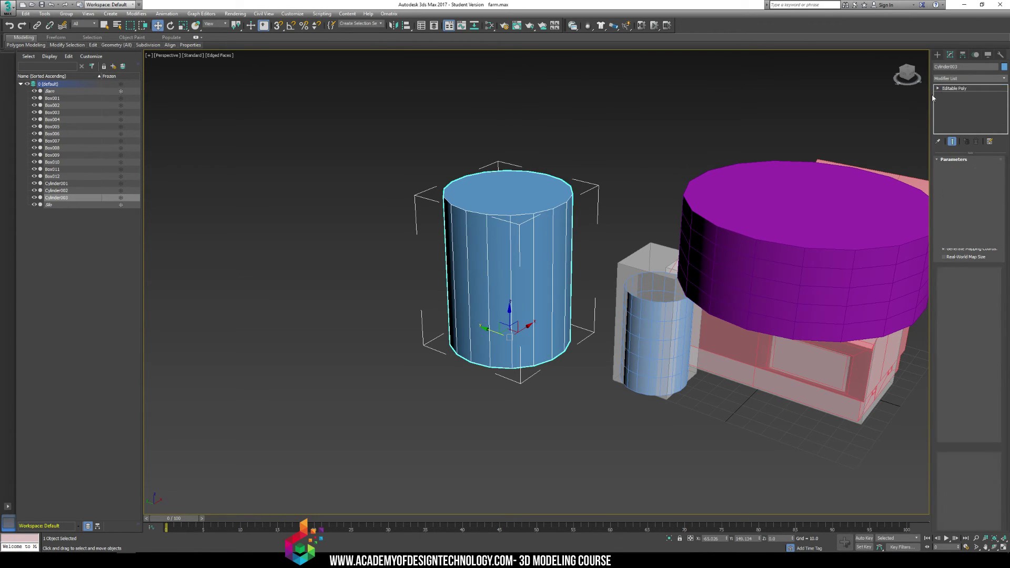
# Select the tall cylinder's top ring of vertices and scale it inward to taper the shape into a narrow-topped cone.
pyautogui.click(937, 88)
pyautogui.click(952, 95)
pyautogui.keyDown('alt'); pyautogui.moveTo(604, 136); pyautogui.dragTo(365, 147, button='middle'); pyautogui.keyUp('alt')
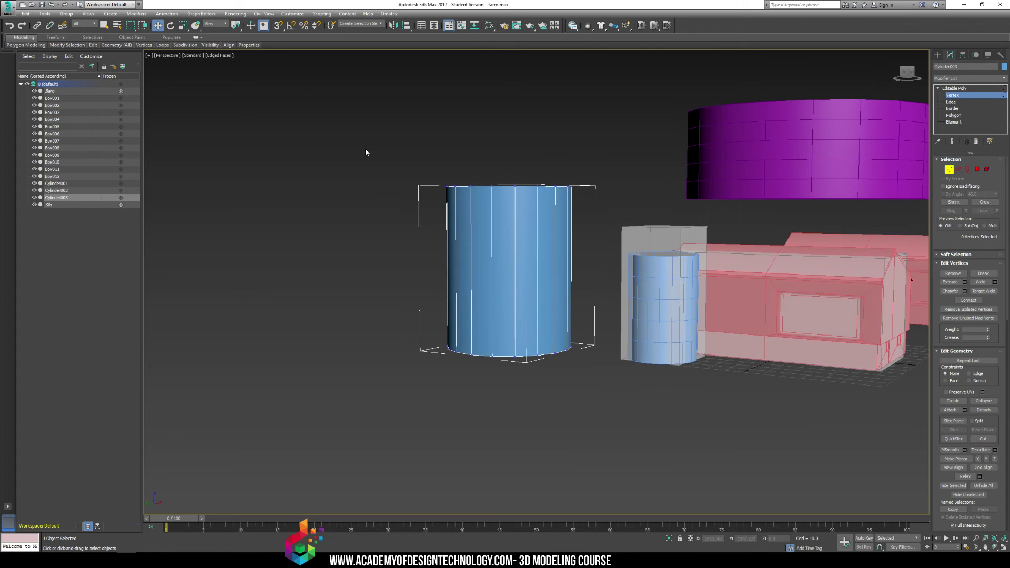
pyautogui.moveTo(366, 152); pyautogui.dragTo(549, 209)
pyautogui.press('r')
pyautogui.moveTo(512, 180); pyautogui.dragTo(485, 362)
pyautogui.keyDown('alt'); pyautogui.moveTo(519, 160); pyautogui.dragTo(543, 214, button='middle'); pyautogui.keyUp('alt')
# Lower the cone's visibility in its object properties to make it see-through, deselect it and turn off edged faces.
pyautogui.rightClick(544, 214)
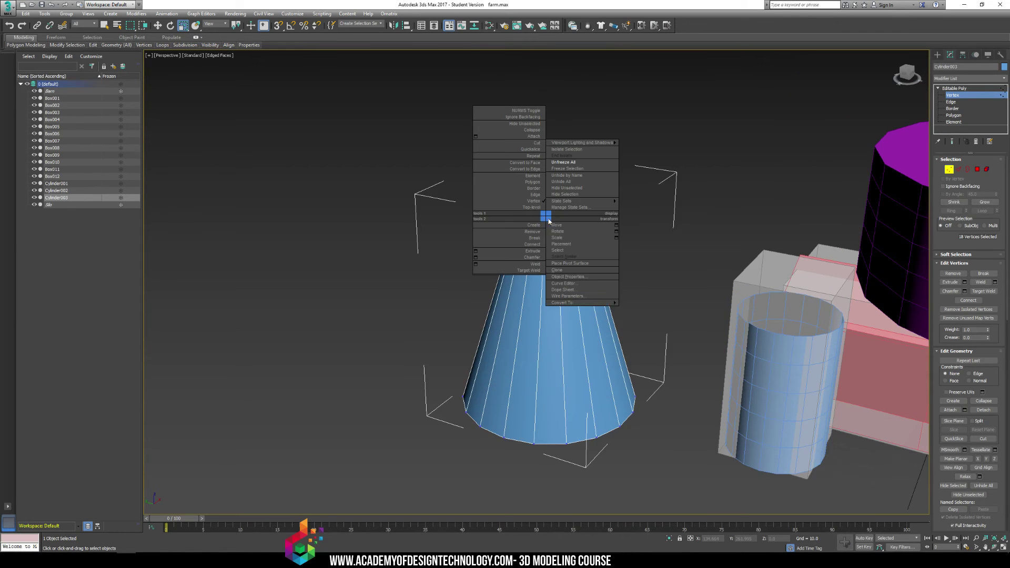
pyautogui.click(578, 284)
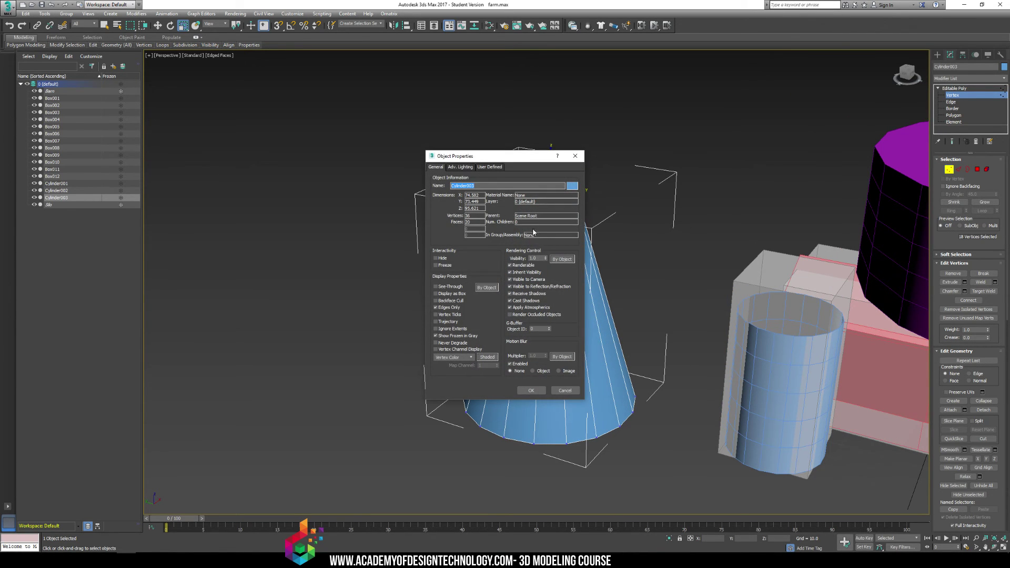
pyautogui.doubleClick(538, 257)
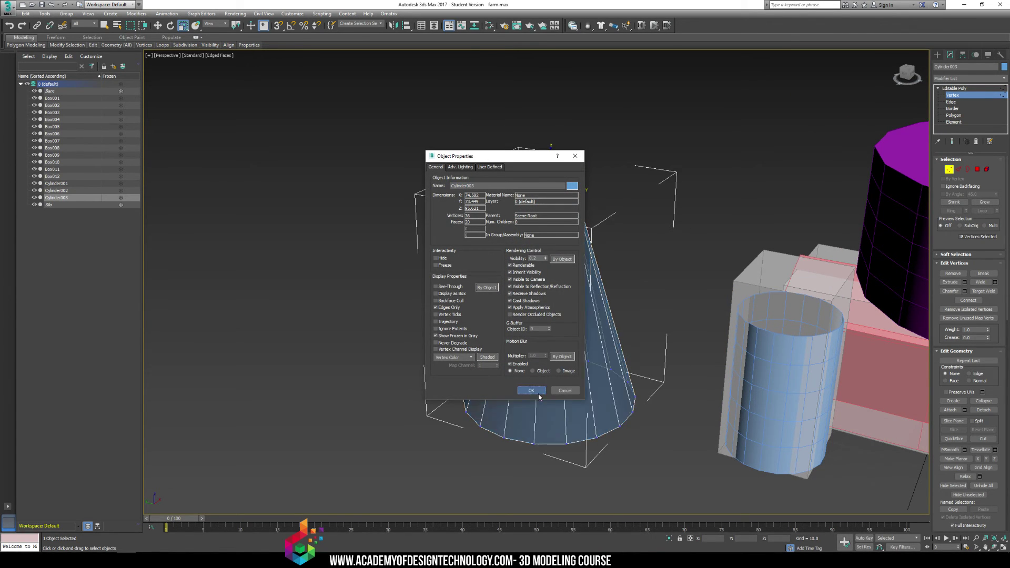
pyautogui.click(536, 391)
pyautogui.click(892, 93)
pyautogui.click(938, 54)
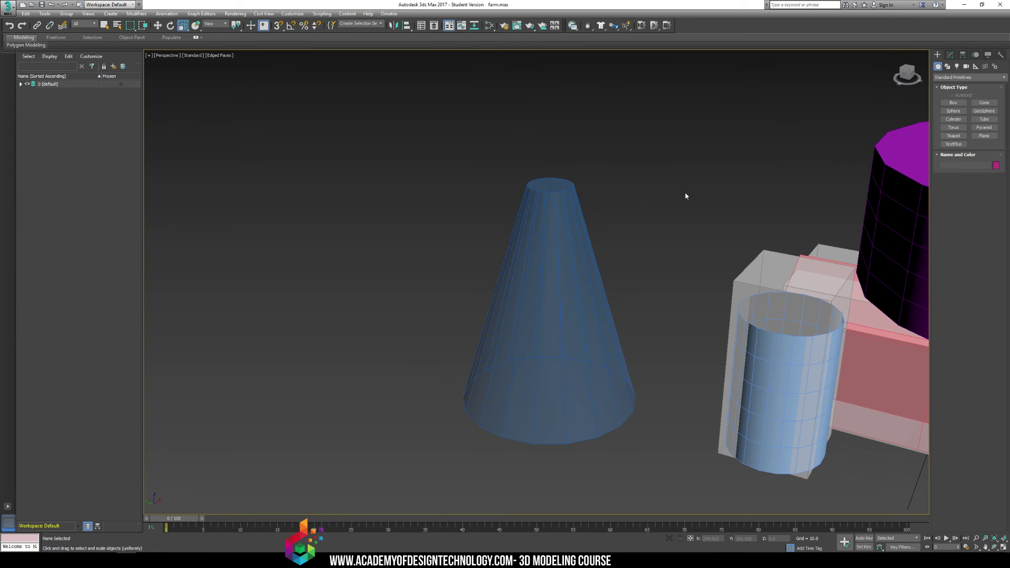
pyautogui.keyDown('alt'); pyautogui.moveTo(626, 221); pyautogui.dragTo(634, 238, button='middle'); pyautogui.keyUp('alt')
pyautogui.press('F4')
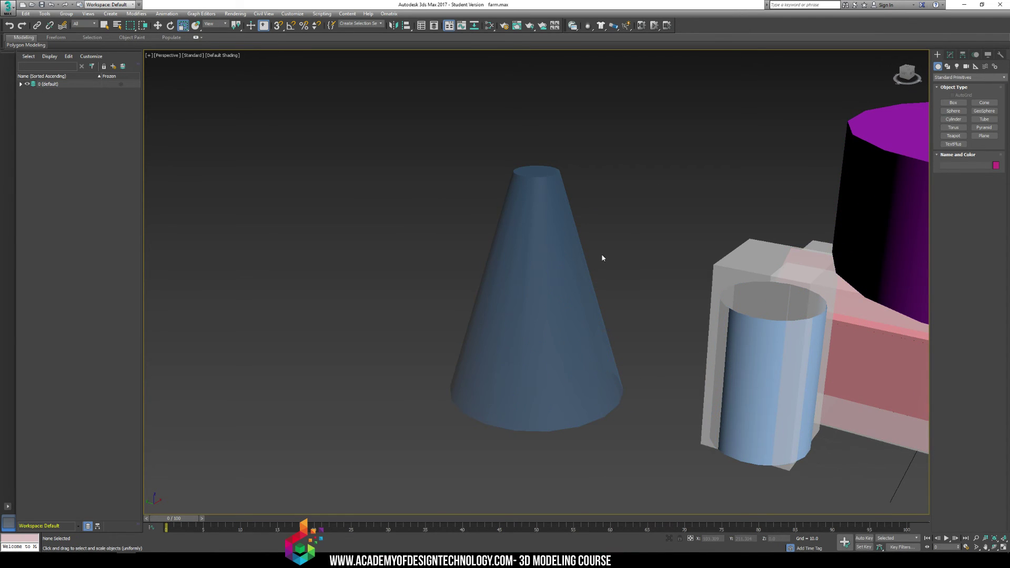
# Change the see-through cone's object color to green and deselect it.
pyautogui.click(562, 272)
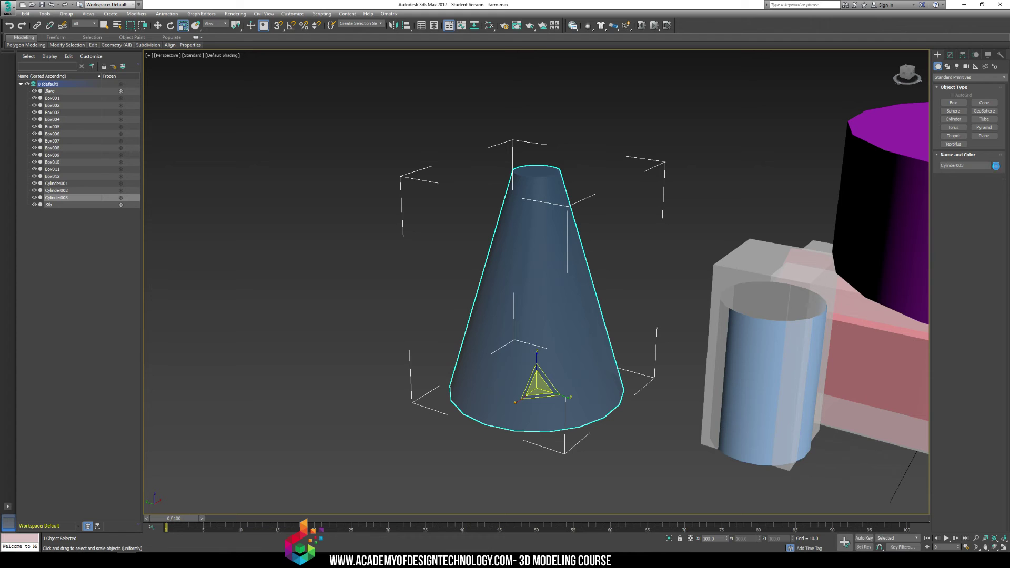
pyautogui.click(995, 166)
pyautogui.click(499, 275)
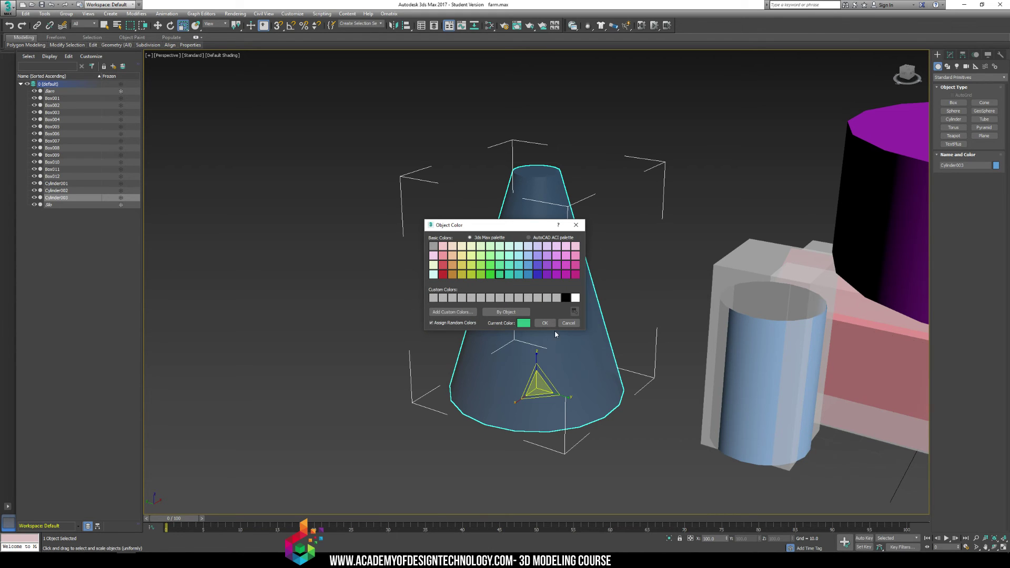
pyautogui.click(545, 323)
pyautogui.click(670, 255)
pyautogui.keyDown('alt'); pyautogui.moveTo(670, 254); pyautogui.dragTo(661, 233, button='middle'); pyautogui.keyUp('alt')
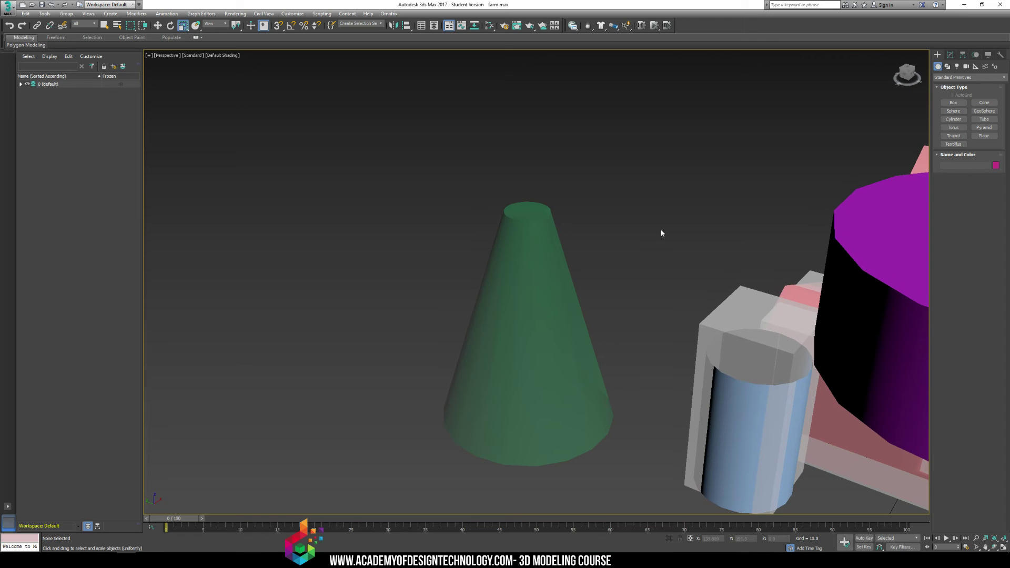
# Enter polygon editing on the green cone, pick its bottom cap from below and clear the selection.
pyautogui.click(536, 220)
pyautogui.click(949, 55)
pyautogui.click(954, 116)
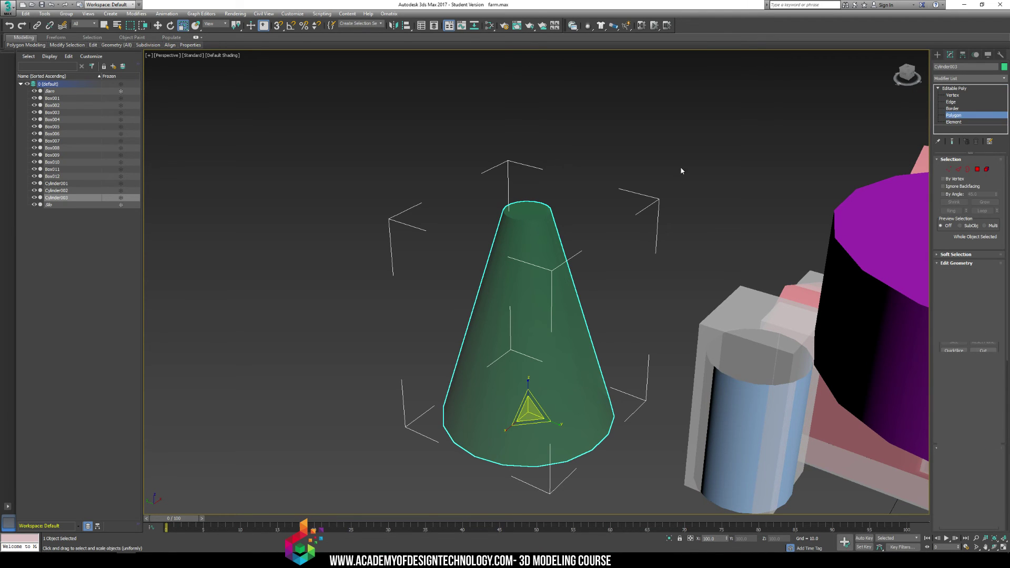
pyautogui.keyDown('alt'); pyautogui.moveTo(580, 319); pyautogui.dragTo(580, 268, button='middle'); pyautogui.keyUp('alt')
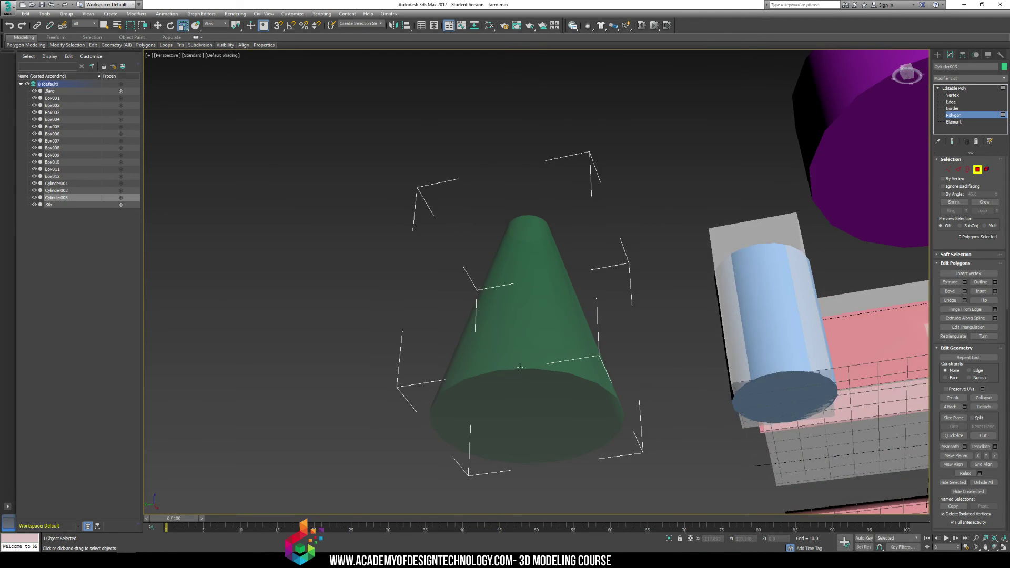
pyautogui.click(536, 400)
pyautogui.click(632, 226)
pyautogui.keyDown('alt'); pyautogui.moveTo(632, 226); pyautogui.dragTo(583, 192, button='middle'); pyautogui.keyUp('alt')
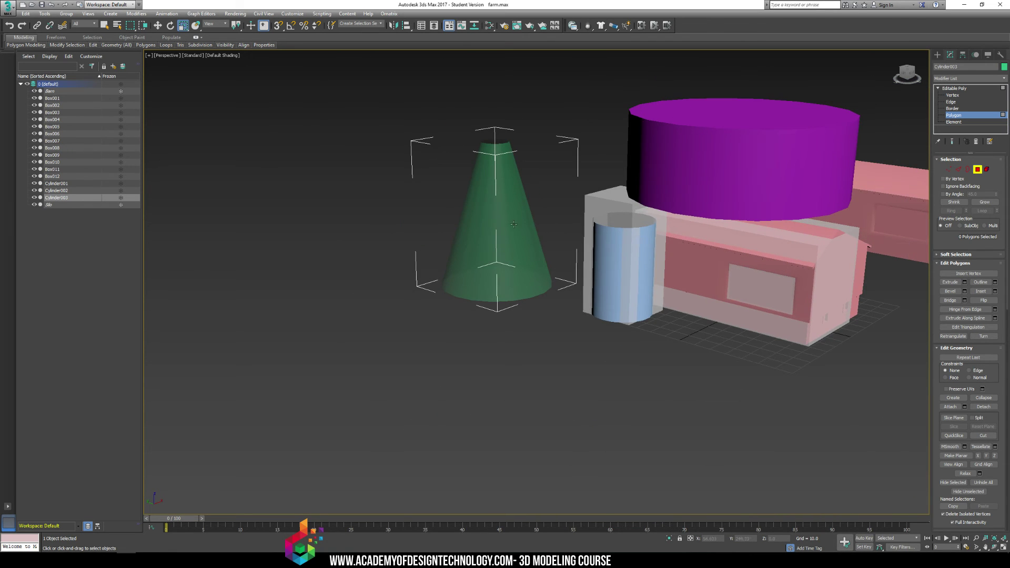
# Leave polygon editing, move the green see-through cone beneath the purple cylinder as its beam, and deselect it.
pyautogui.press('w')
pyautogui.press('6')
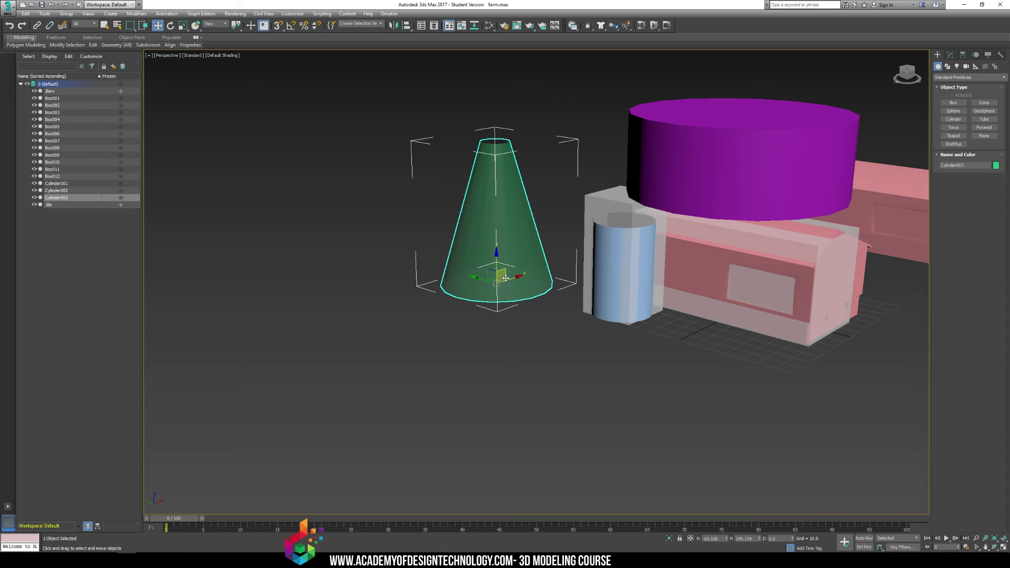
pyautogui.moveTo(499, 285); pyautogui.dragTo(859, 365)
pyautogui.click(859, 364)
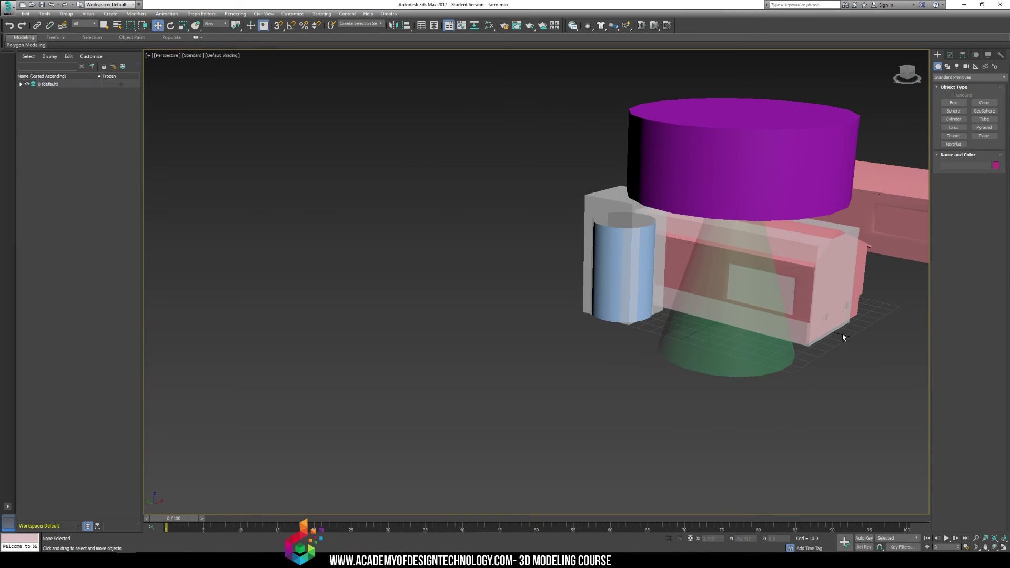
pyautogui.keyDown('alt'); pyautogui.moveTo(843, 333); pyautogui.dragTo(819, 330, button='middle'); pyautogui.keyUp('alt')
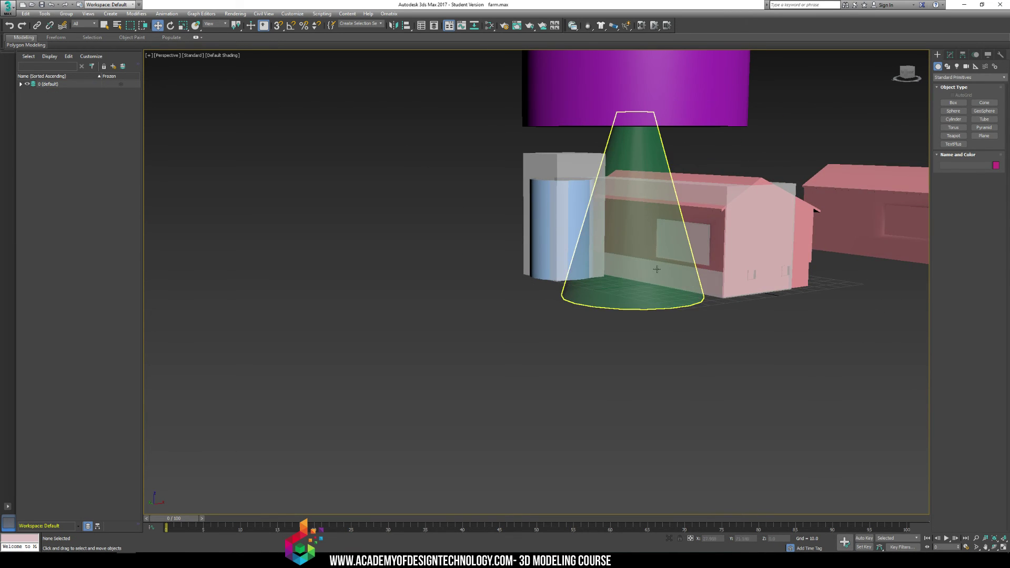
pyautogui.keyDown('alt'); pyautogui.moveTo(671, 213); pyautogui.dragTo(667, 231, button='middle'); pyautogui.keyUp('alt')
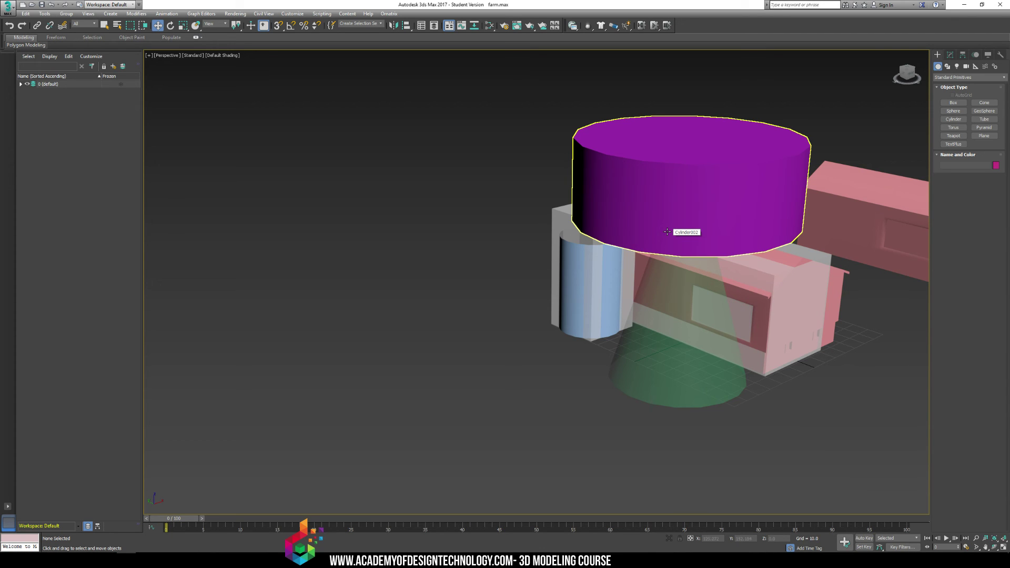
pyautogui.moveTo(666, 232); pyautogui.dragTo(480, 282, button='middle')
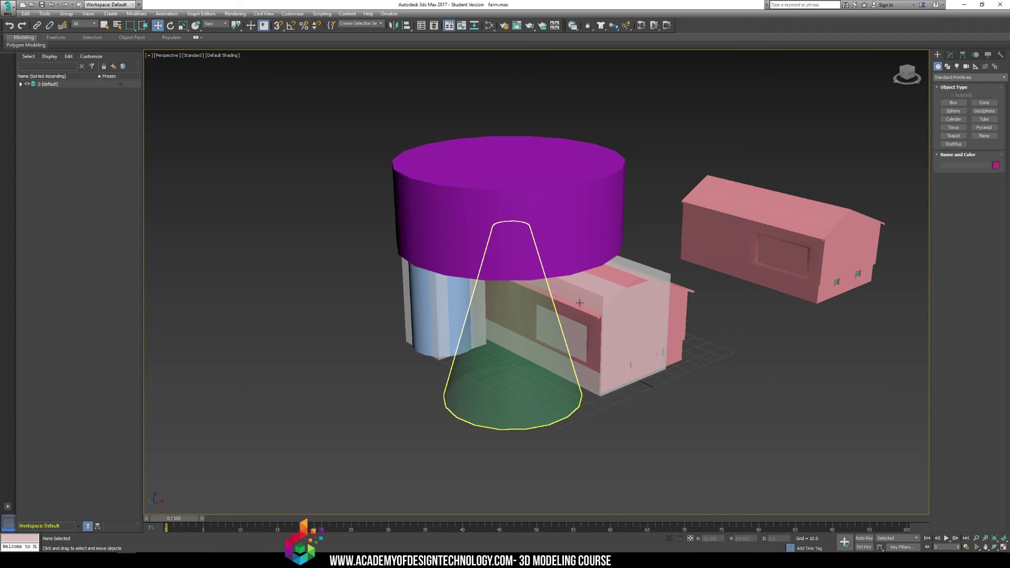
# Delete the see-through reference blocks surrounding the near barn and the blue silo, leaving nothing selected.
pyautogui.scroll(3, 580, 303)
pyautogui.click(713, 272)
pyautogui.rightClick(695, 226)
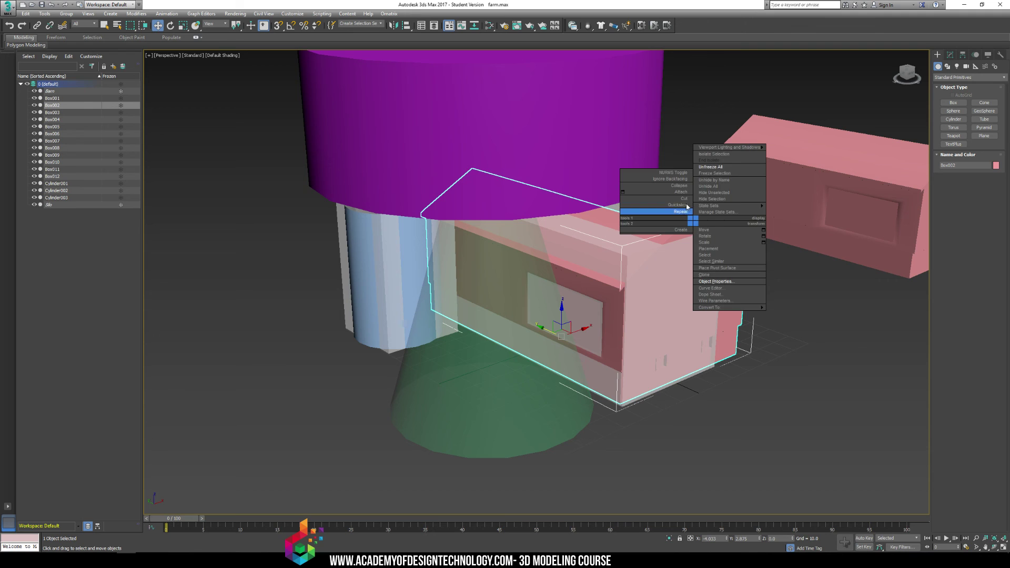
pyautogui.click(687, 226)
pyautogui.click(736, 420)
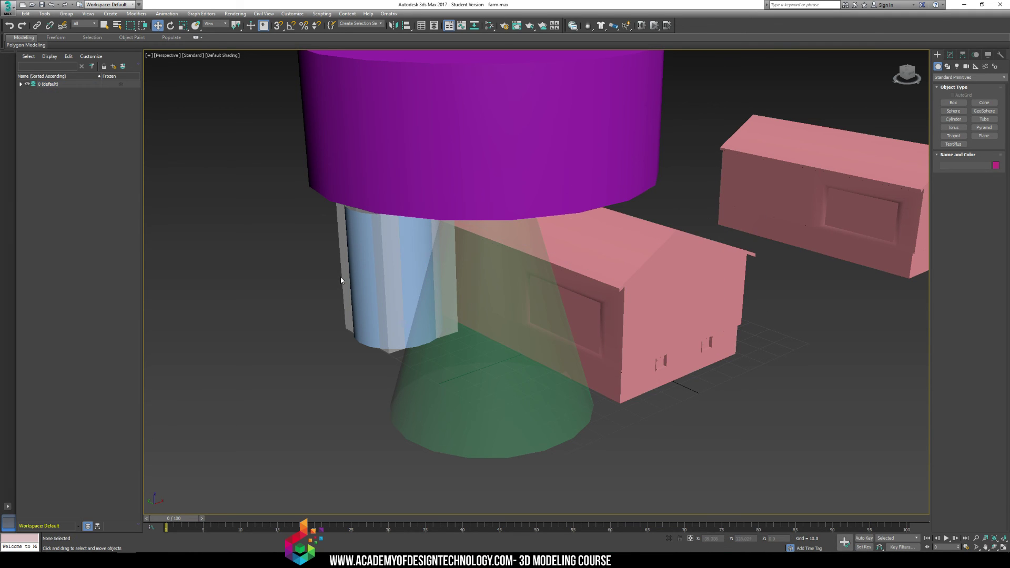
pyautogui.click(400, 284)
pyautogui.click(525, 463)
# Create a large ground plane spanning the area under the barn, the silo and the UFO's beam.
pyautogui.keyDown('alt'); pyautogui.moveTo(505, 316); pyautogui.dragTo(621, 232, button='middle'); pyautogui.keyUp('alt')
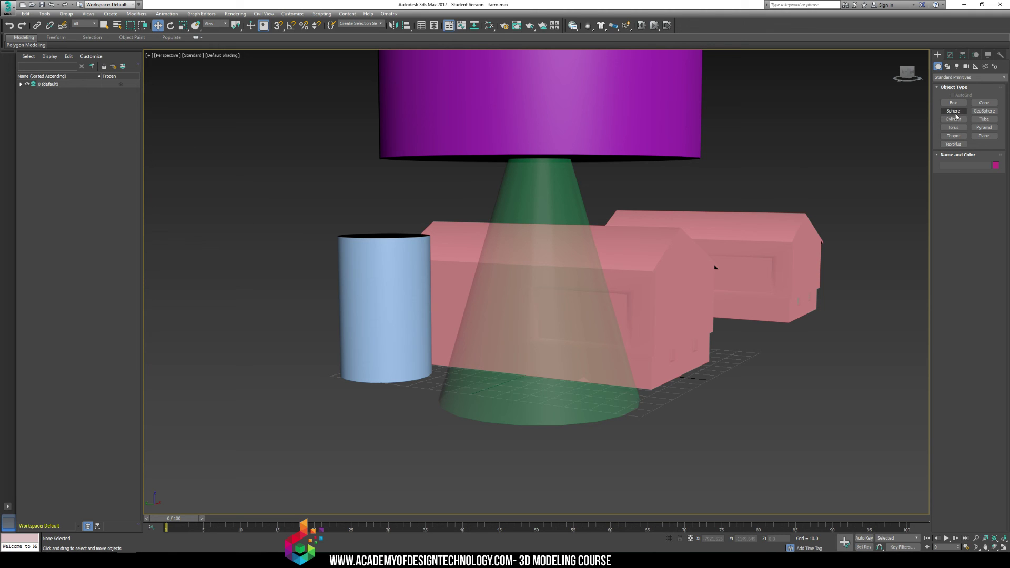
pyautogui.click(984, 136)
pyautogui.moveTo(427, 301); pyautogui.dragTo(821, 505)
pyautogui.scroll(3, 525, 226)
pyautogui.scroll(3, 525, 227)
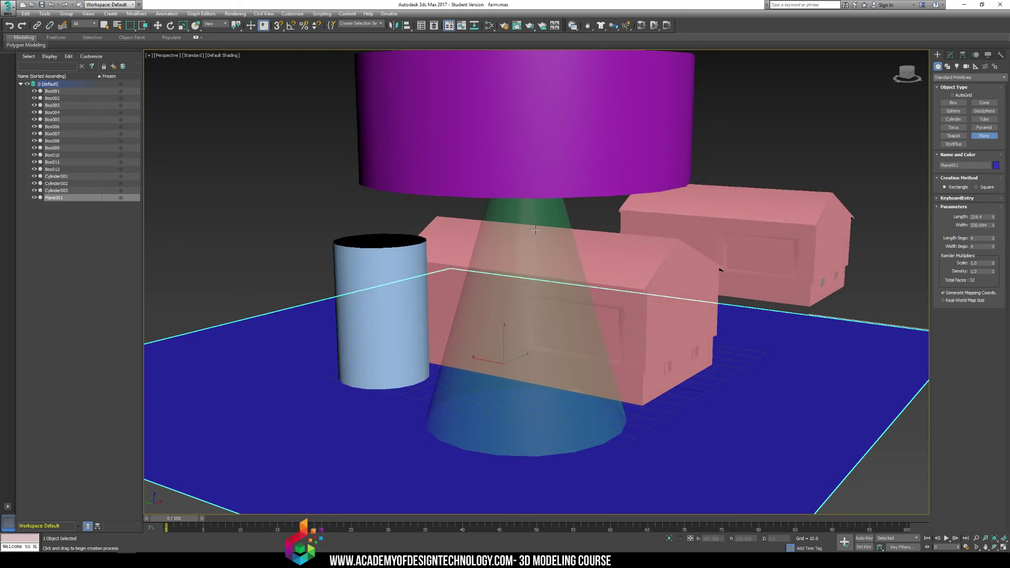